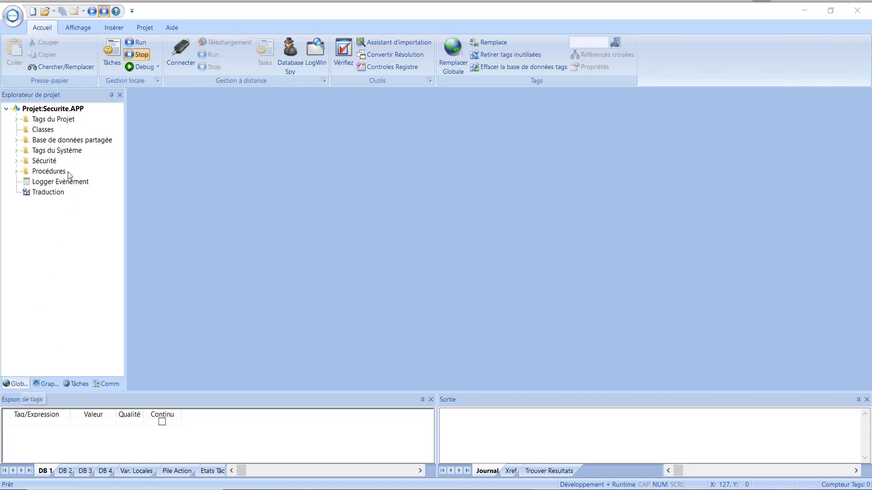
Show the context menu of the Sécurité item in the Project Explorer.
right_click(41, 164)
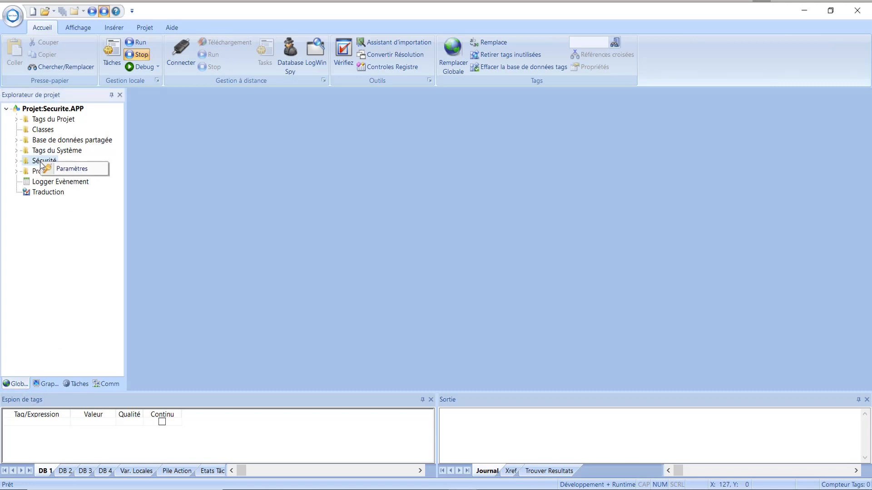
Choose Paramètres to launch the Security System Configuration Wizard.
left_click(71, 172)
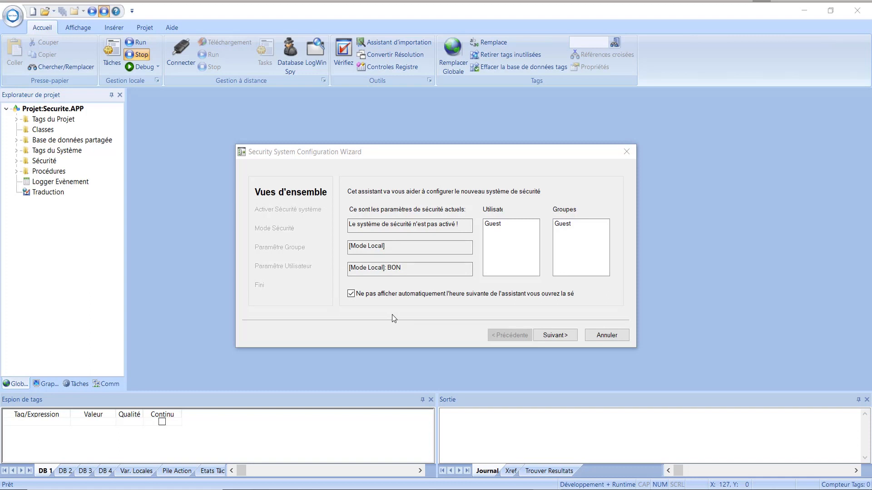
Turn on Activer Sécurité système, then enter and confirm a master password.
left_click(557, 338)
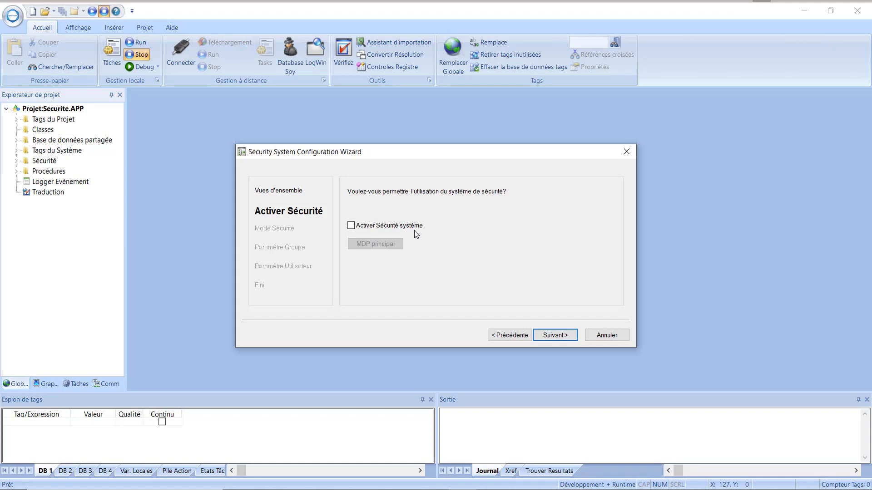
left_click(351, 226)
left_click(377, 244)
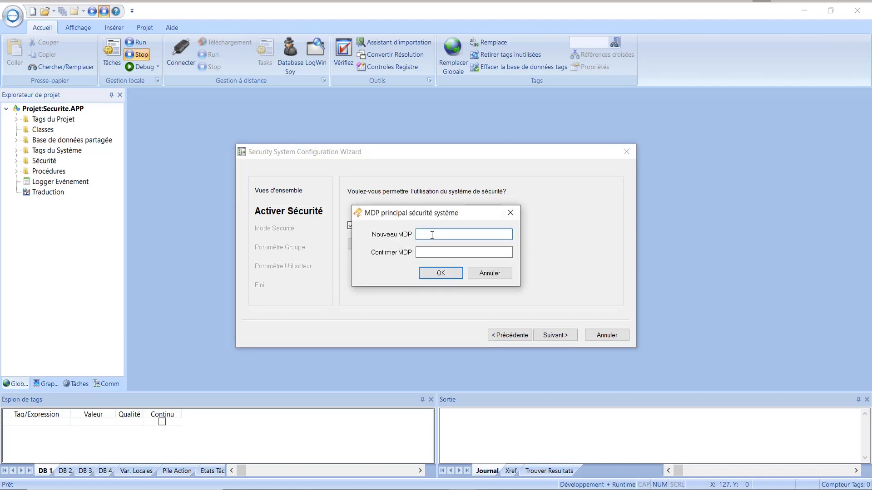
type("1234567")
left_click(444, 252)
type("1234567")
left_click(447, 273)
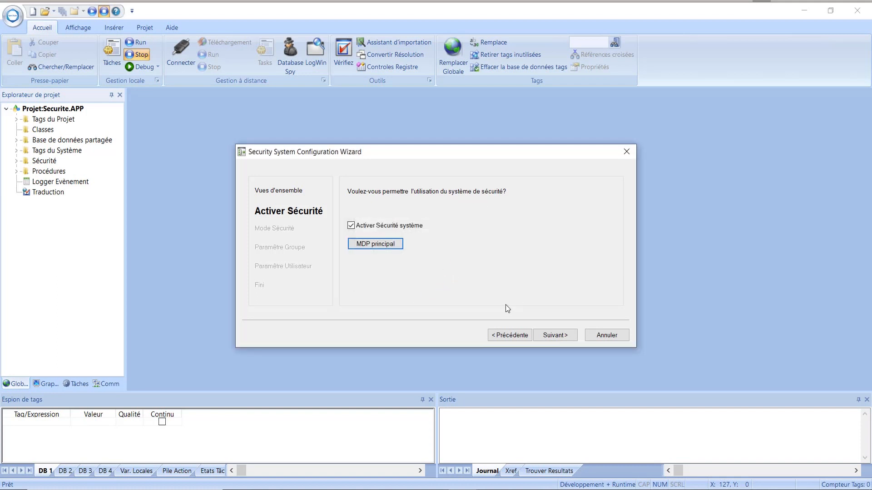
Advance the wizard to the Mode Sécurité page.
left_click(562, 338)
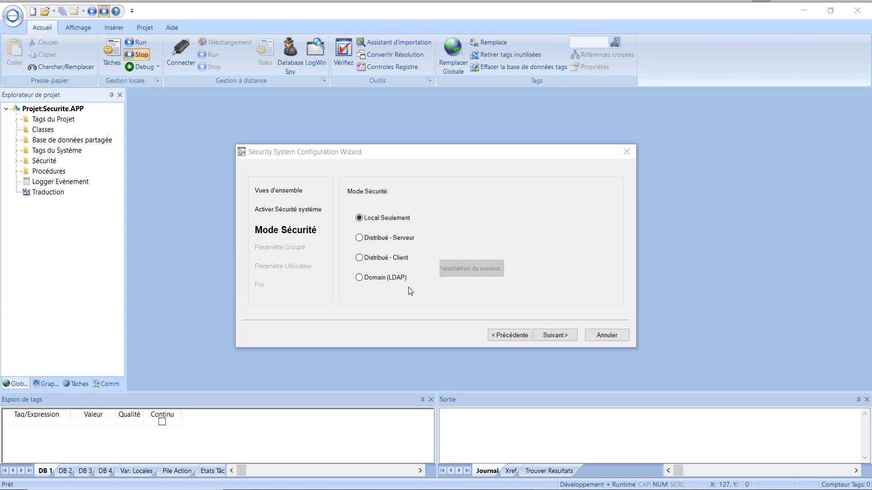
Keep Local Seulement mode, pass the group and user pages unchanged, and finish the wizard.
left_click(360, 259)
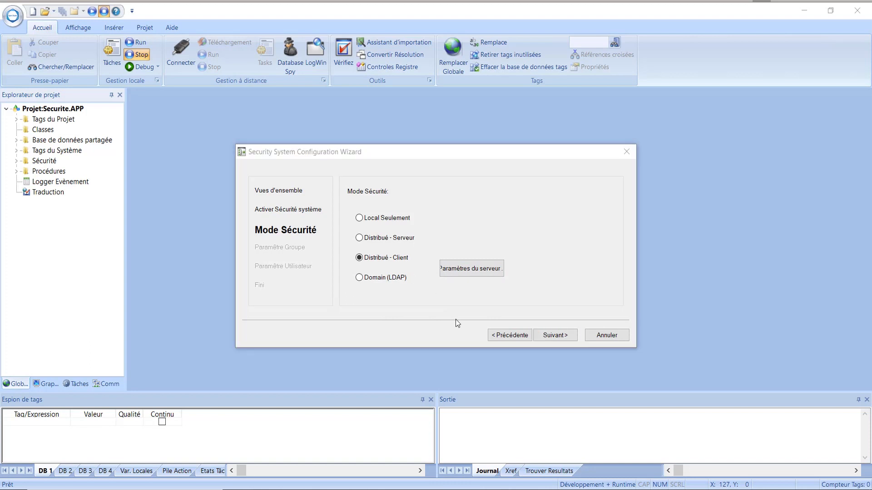
left_click(359, 218)
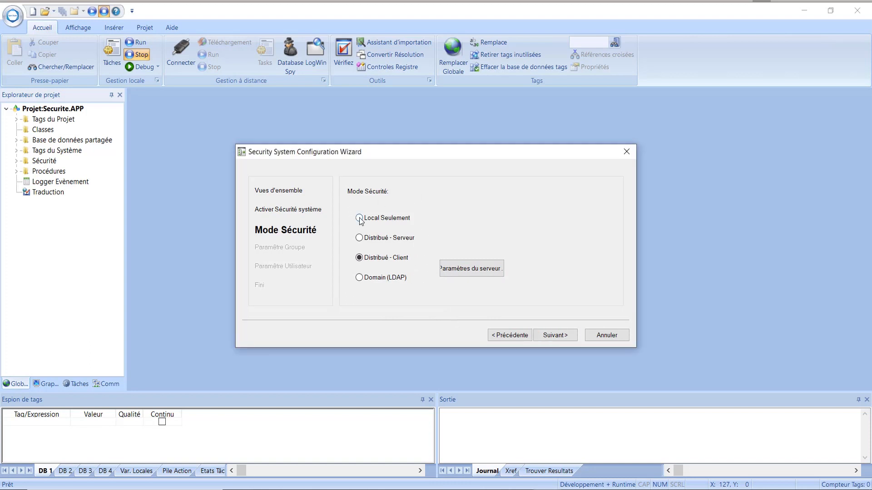
left_click(560, 338)
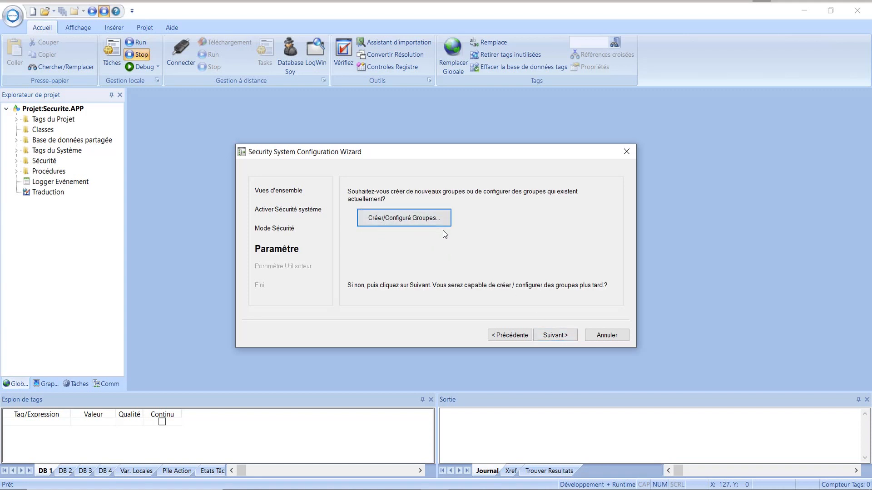
left_click(407, 218)
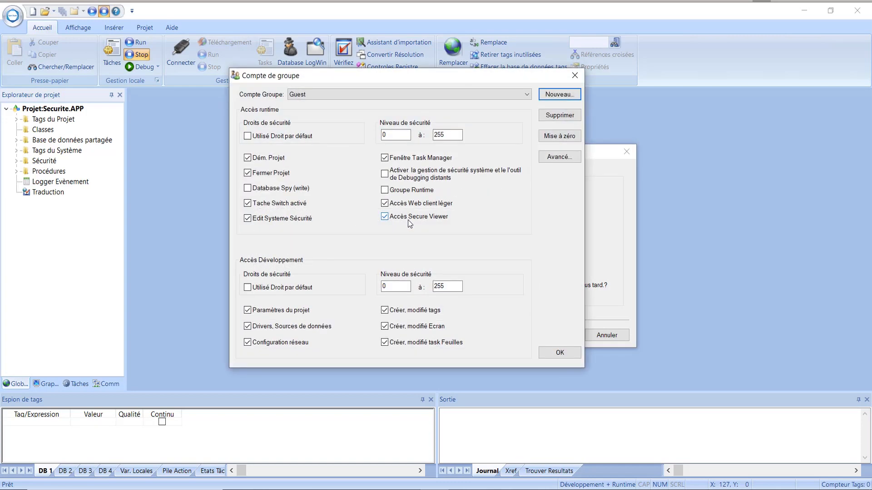
left_click(575, 74)
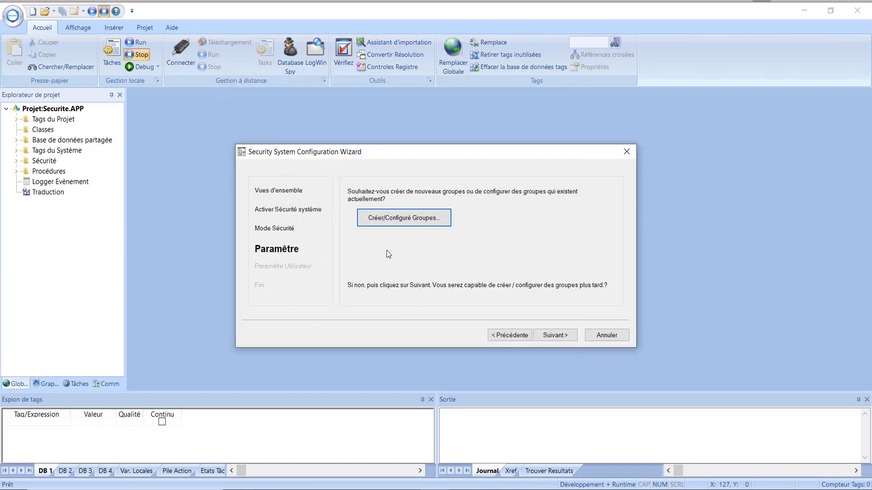
left_click(556, 336)
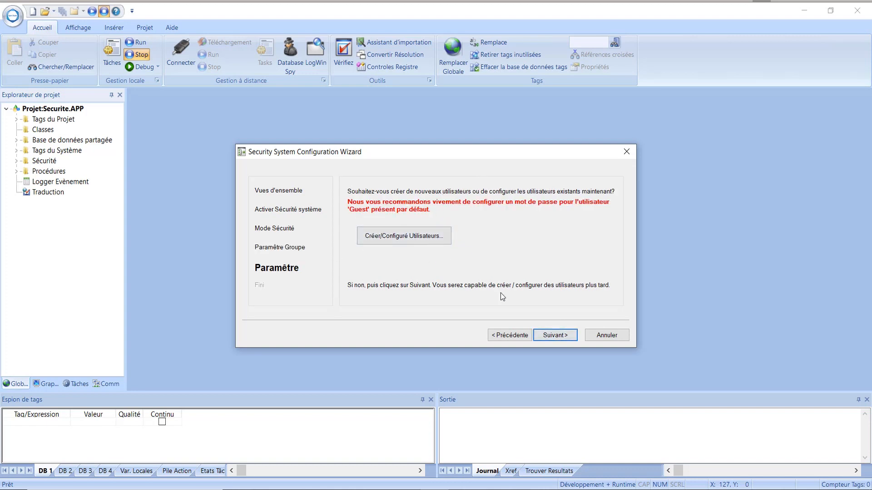
left_click(559, 336)
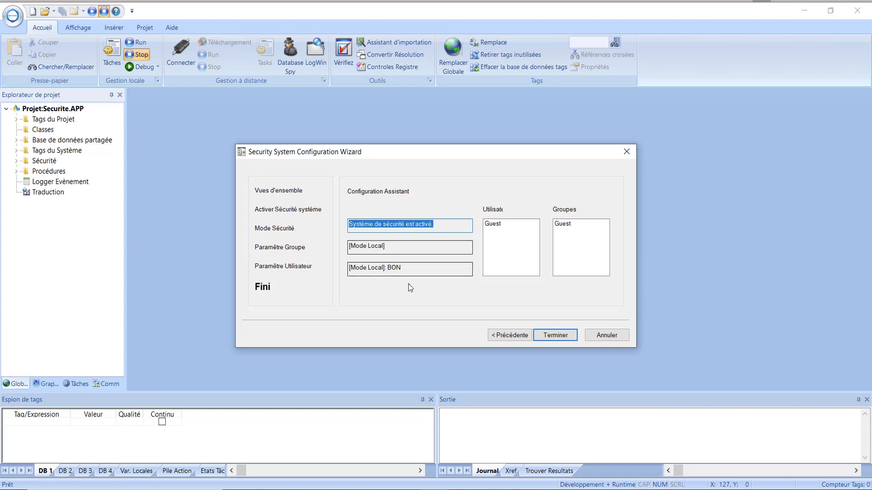
left_click(558, 337)
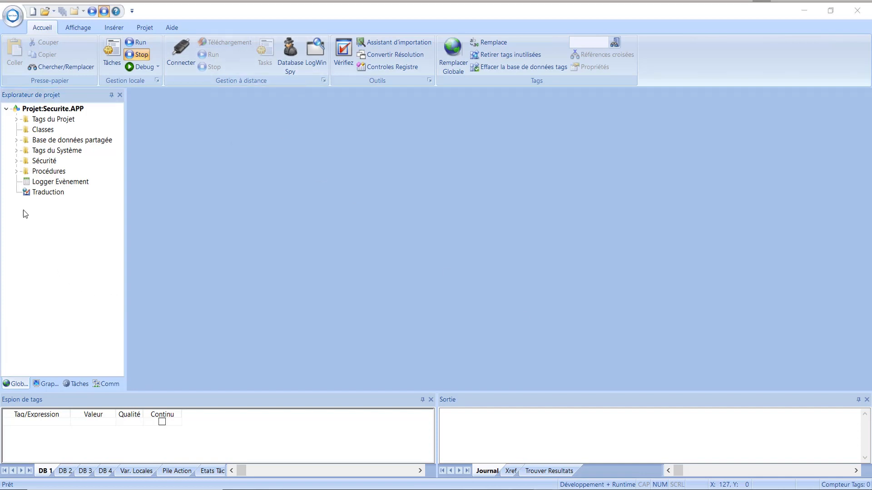
left_click(41, 163)
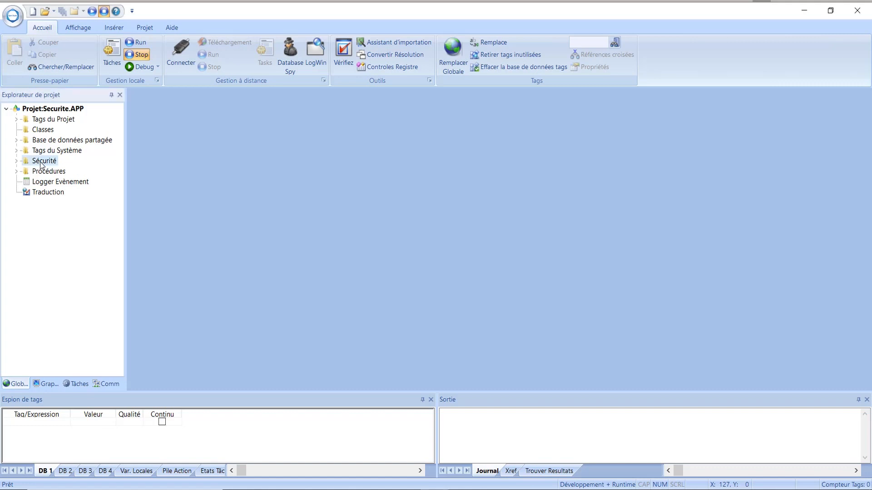
right_click(42, 166)
left_click(77, 173)
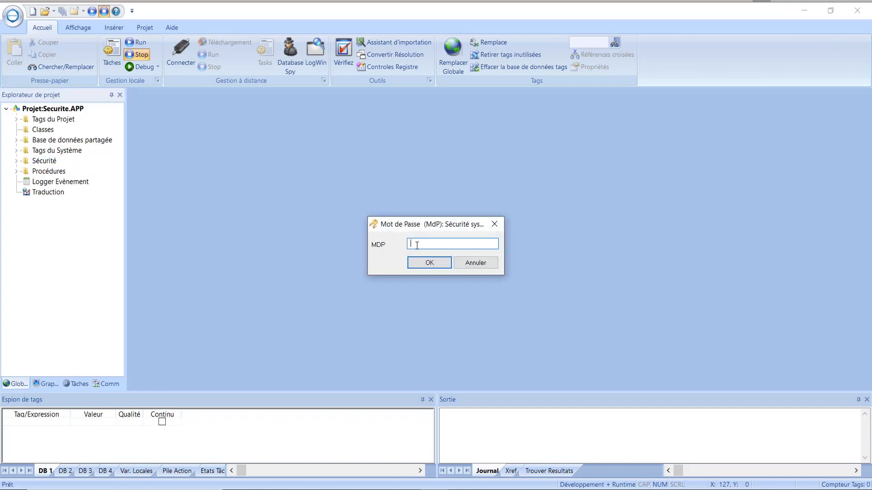
type("admin12")
left_click(430, 262)
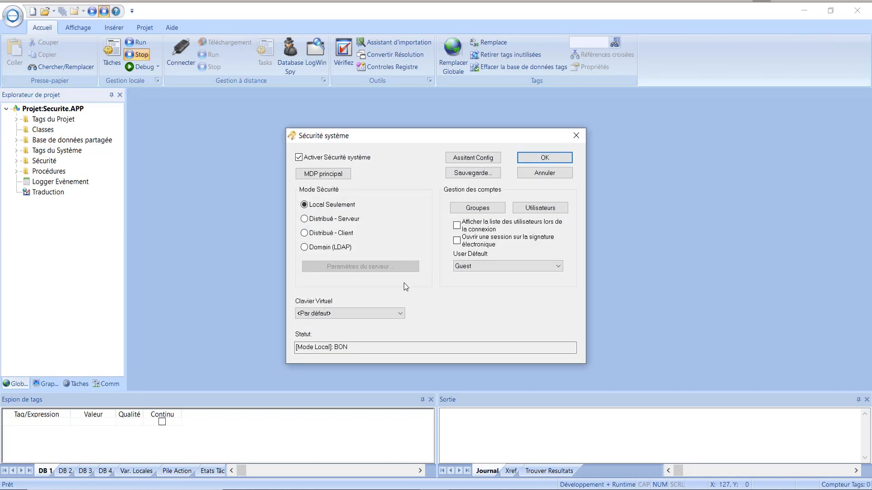
left_click(316, 176)
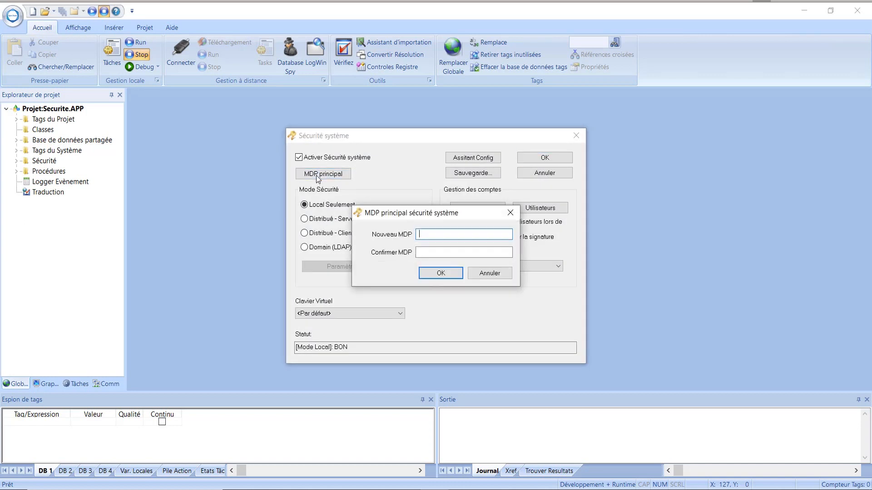
left_click(439, 274)
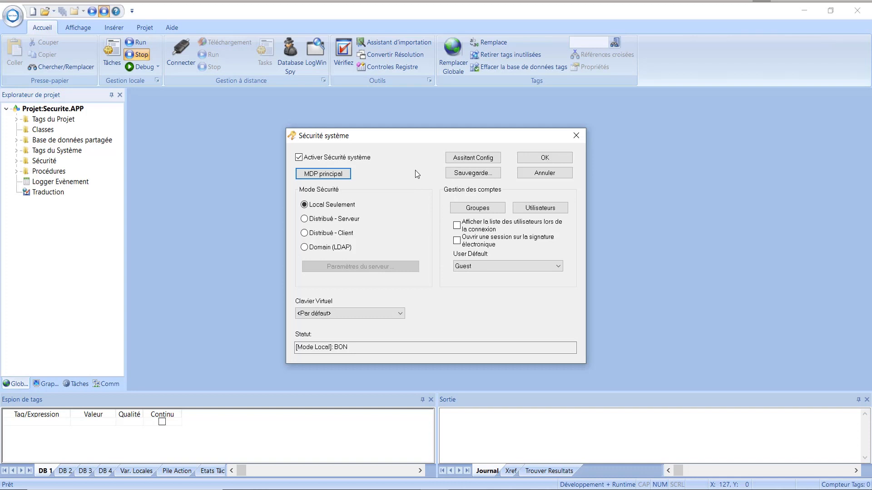
left_click(576, 135)
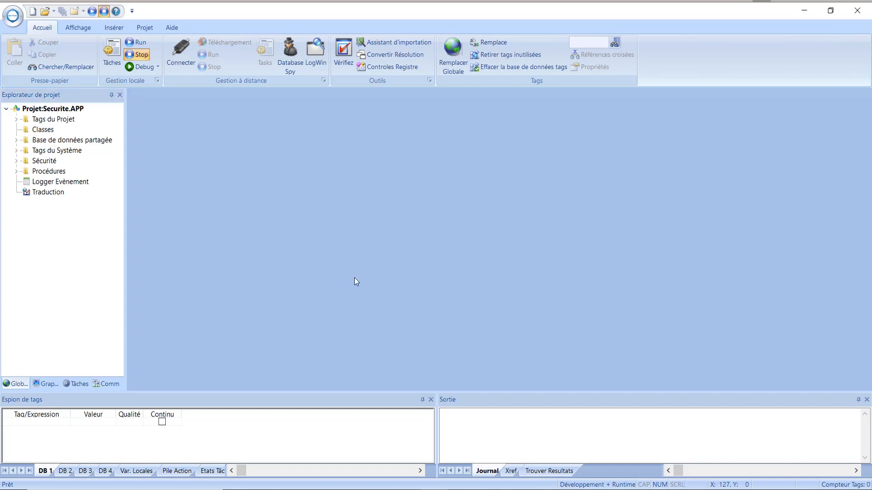
left_click(36, 163)
Reopen the Sécurité settings and close them without changes.
right_click(36, 164)
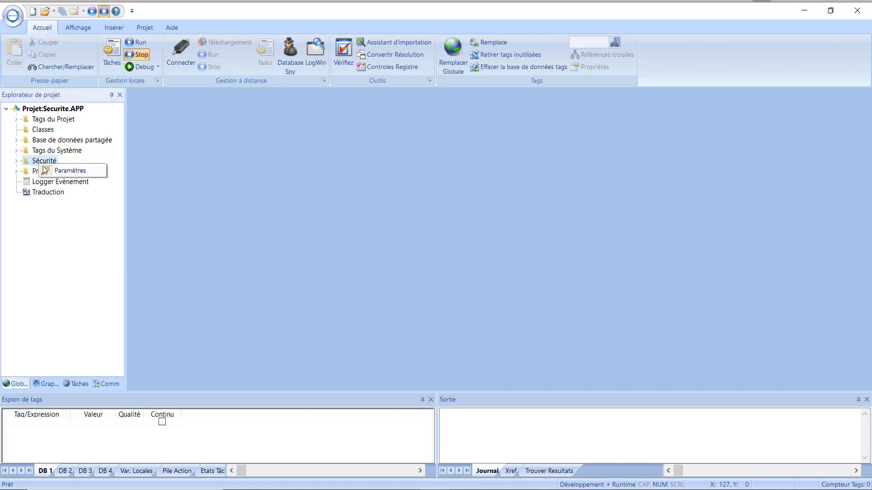
left_click(71, 171)
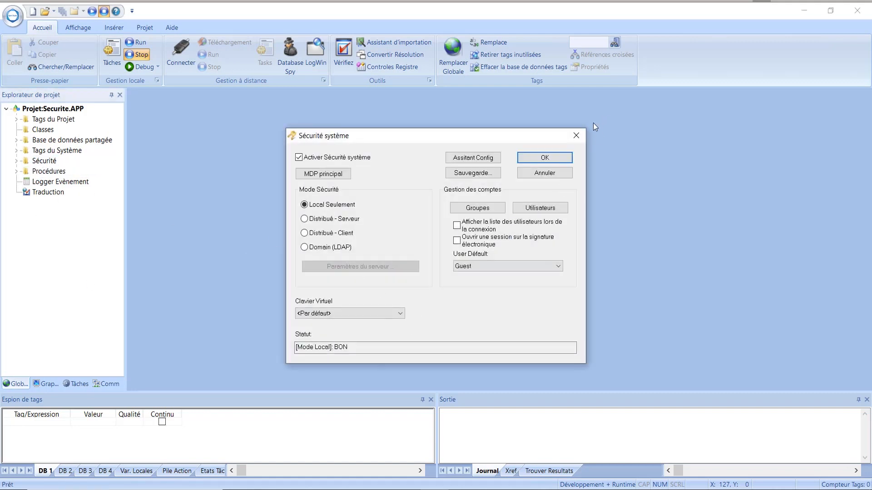
left_click(576, 138)
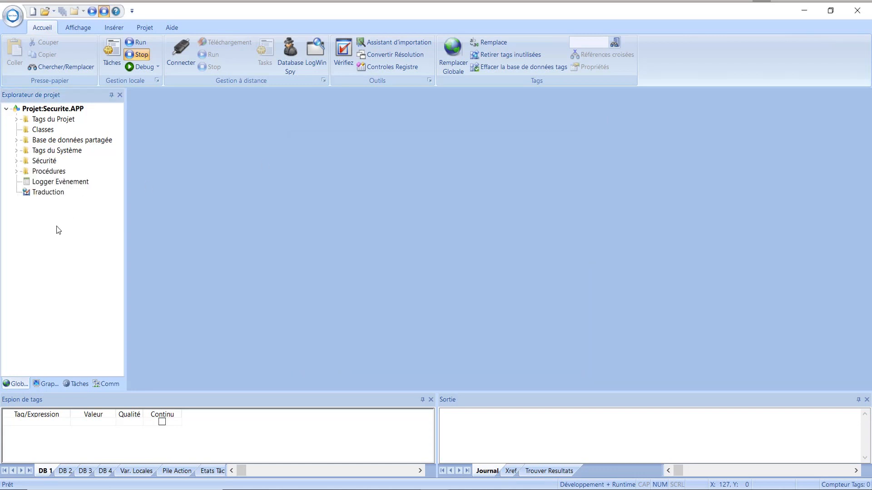
Expand Sécurité > Groupes and open Propriété Groupe for the Groupes item.
left_click(17, 162)
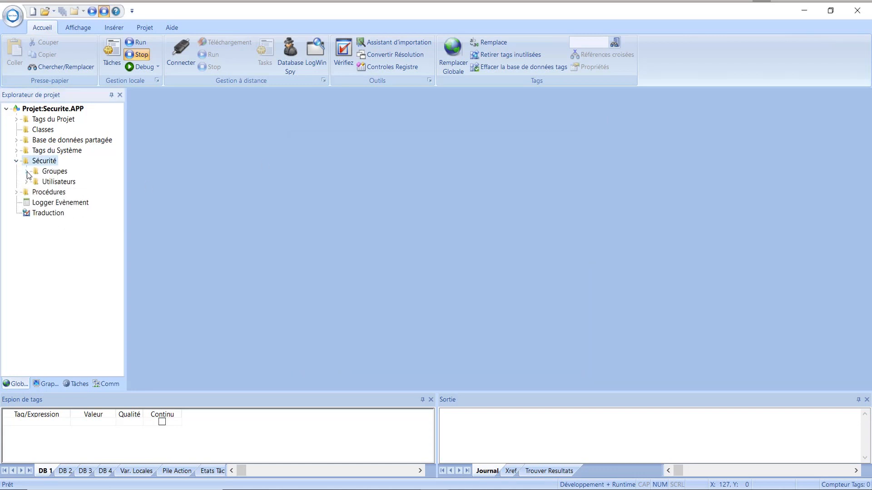
left_click(26, 172)
left_click(54, 173)
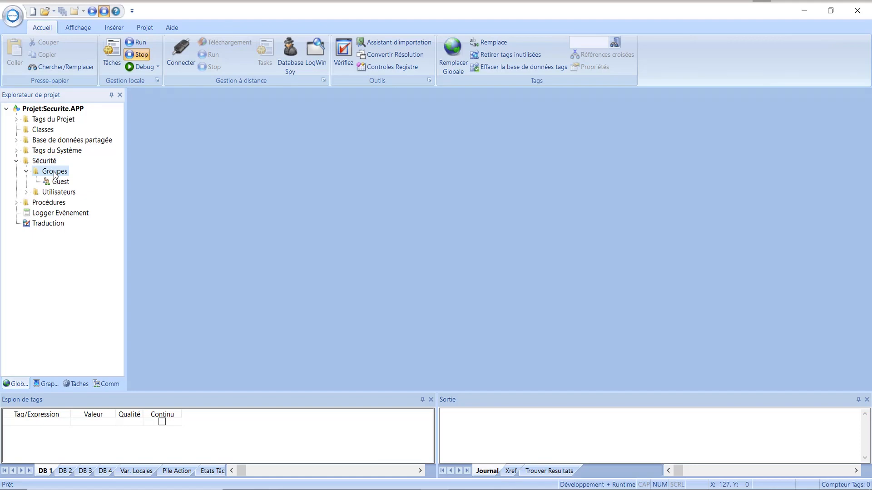
right_click(55, 175)
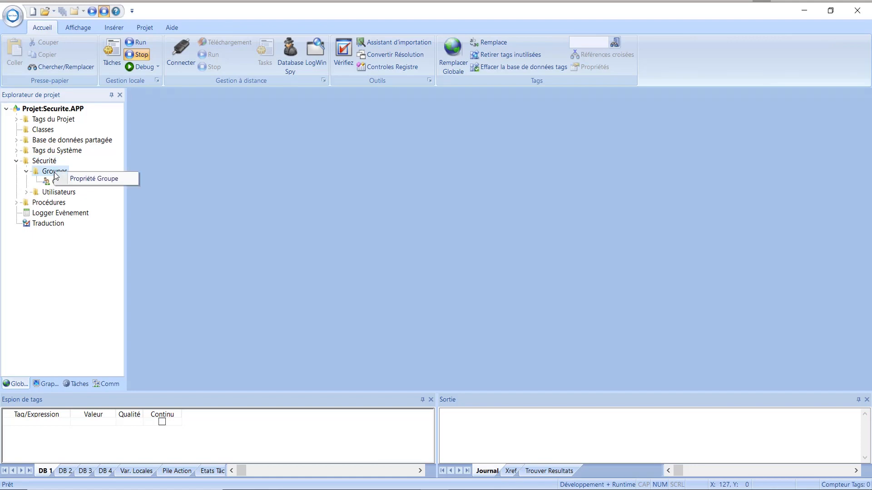
left_click(105, 178)
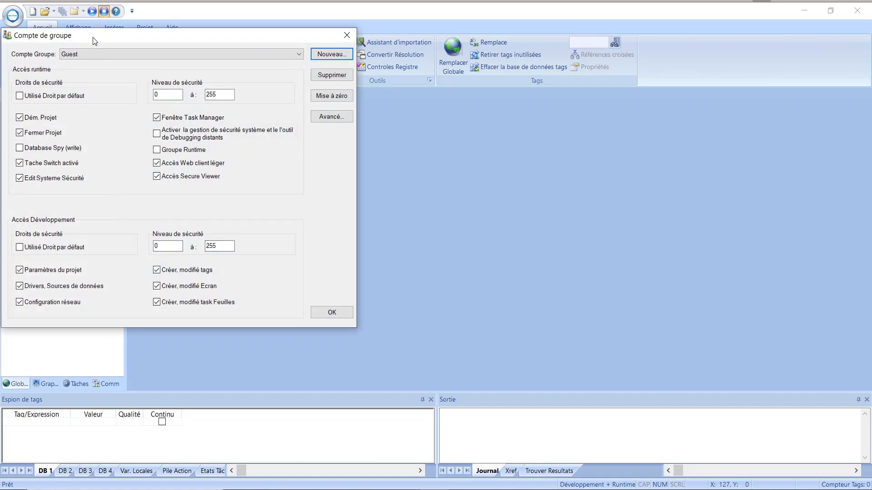
left_click_drag(95, 41, 216, 65)
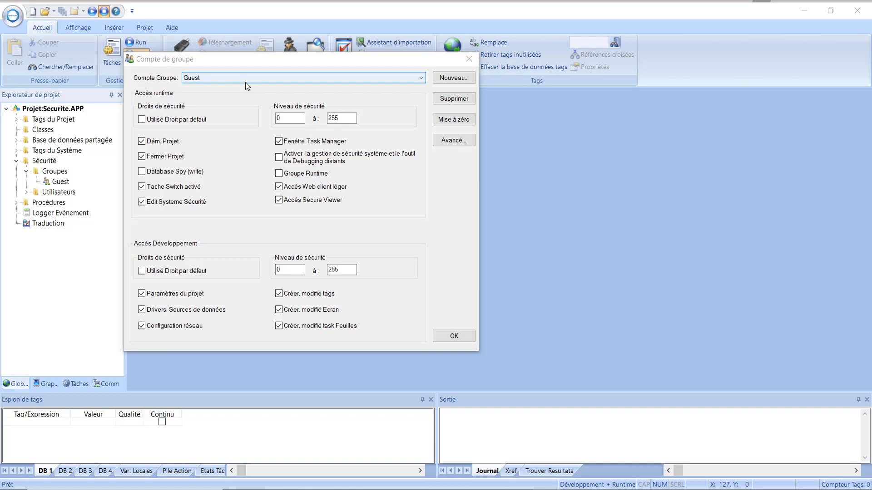
left_click(423, 79)
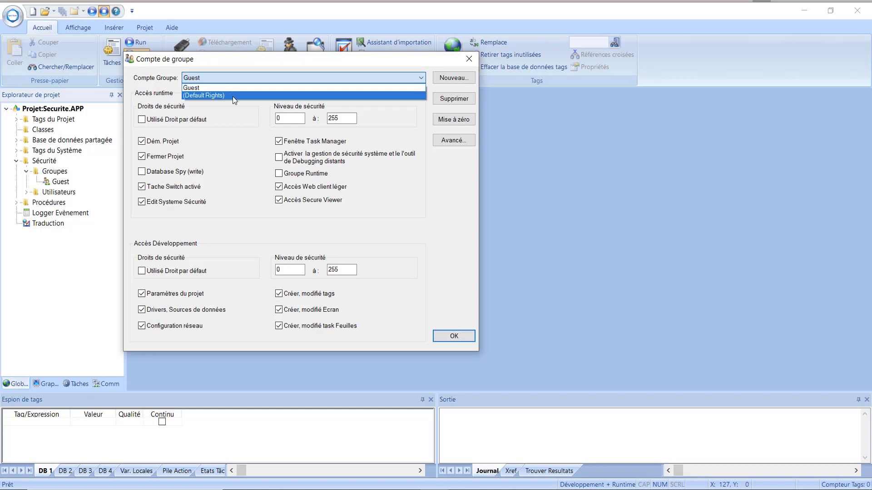
left_click(261, 140)
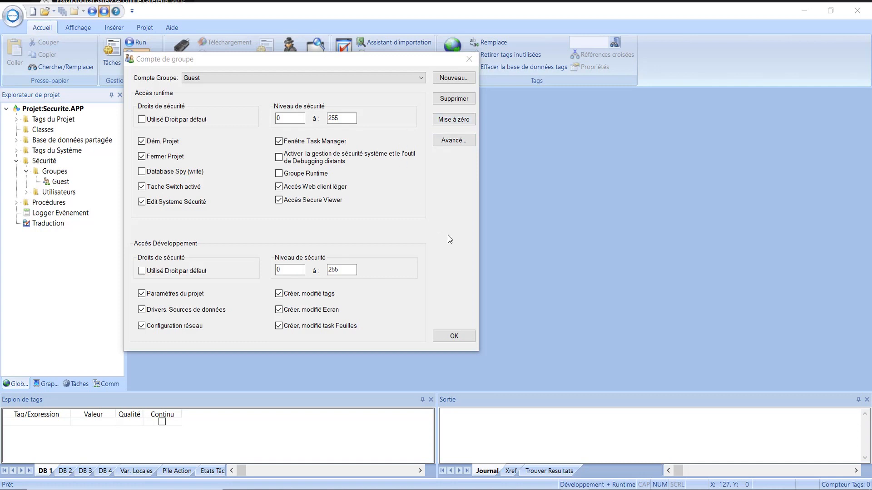
Open the Compte Groupe avancée dialog for the Guest group.
left_click(451, 140)
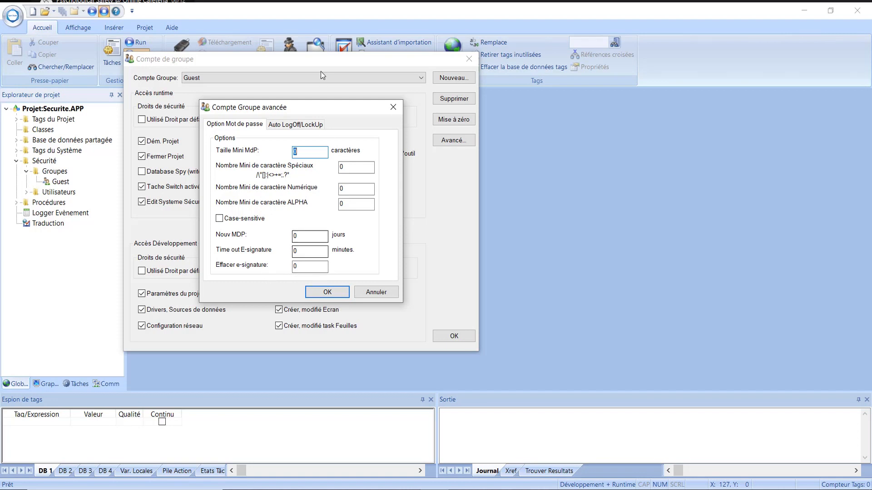
Review the Guest group's Auto LogOff/LockUp values, all 0, and cancel the advanced dialog.
left_click(285, 127)
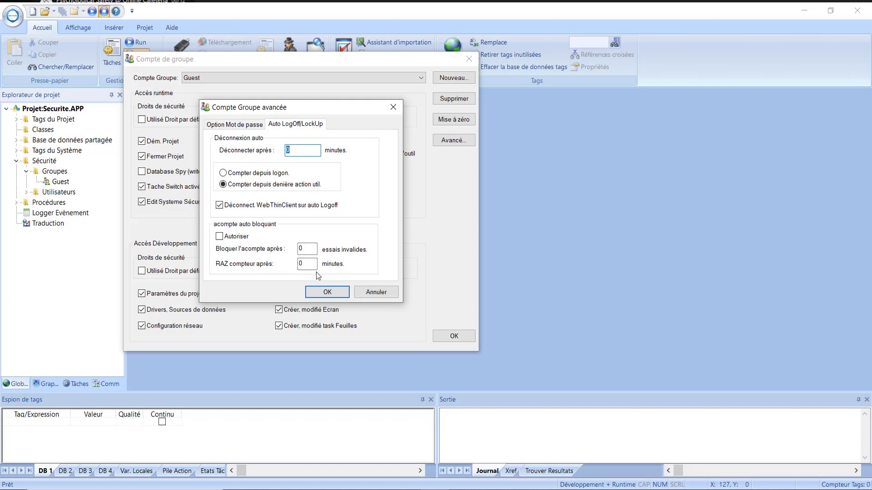
left_click(370, 294)
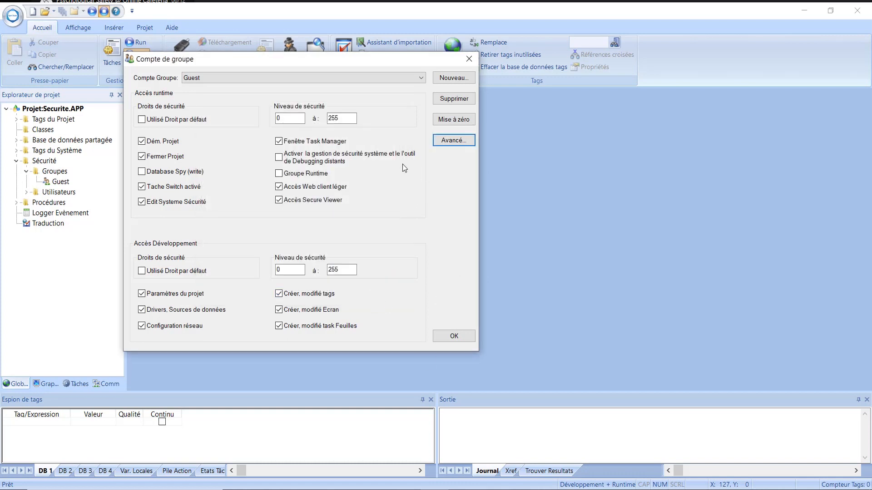
Create a new group account named Admin.
left_click(449, 78)
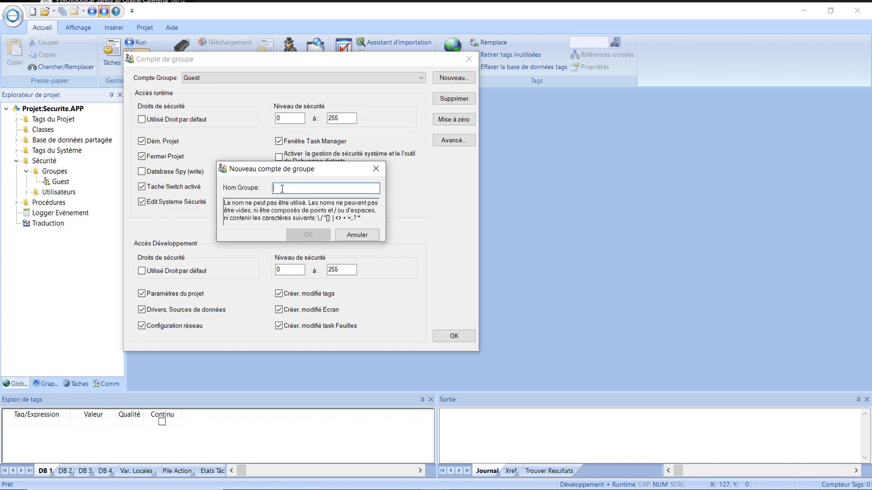
type("Admin")
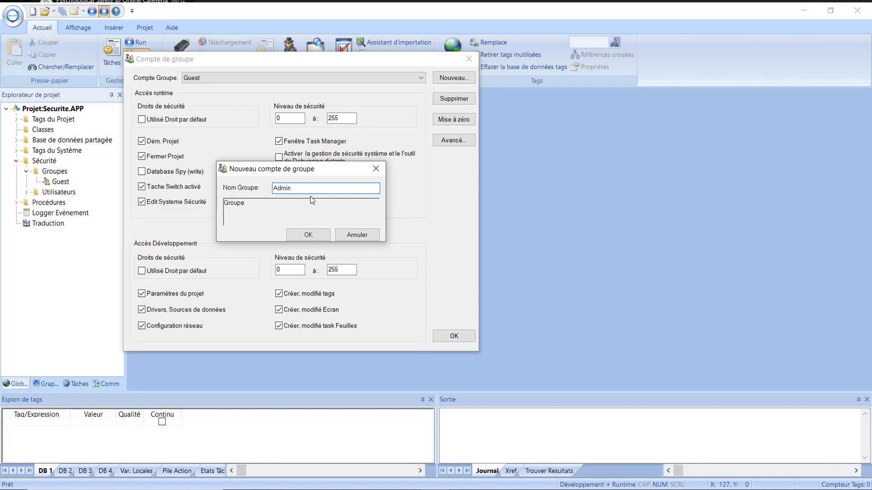
left_click(308, 234)
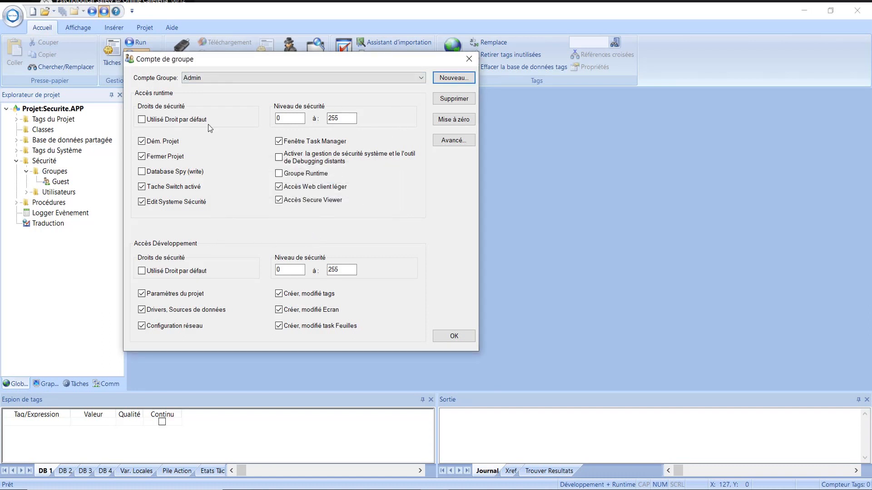
Give Admin Database Spy write, Groupe Runtime and remote debugging security management, then save.
left_click(142, 172)
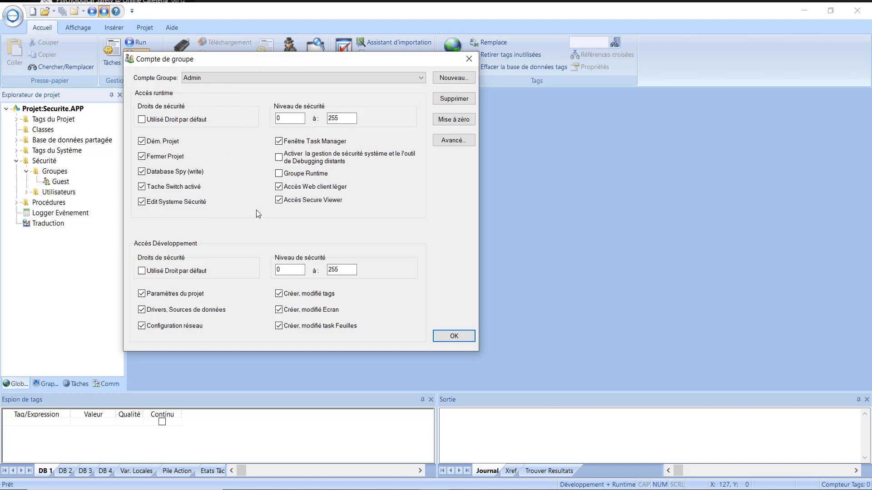
left_click(280, 176)
left_click(279, 157)
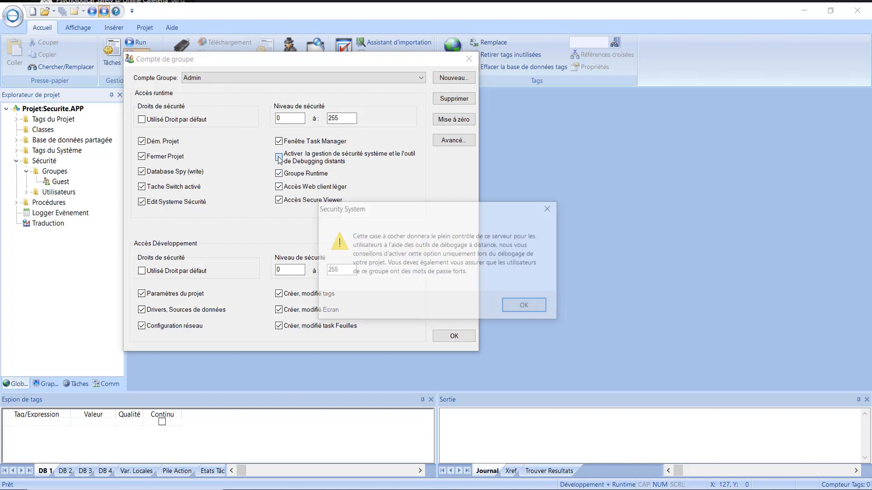
left_click(526, 309)
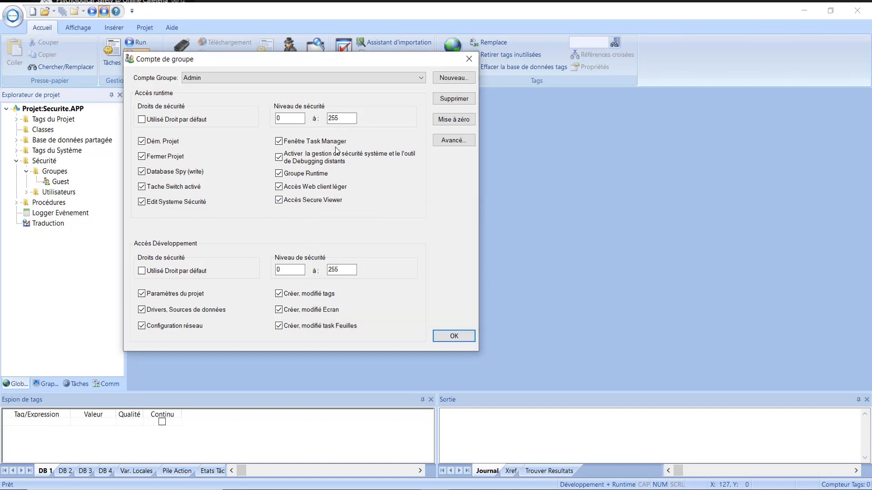
left_click(454, 337)
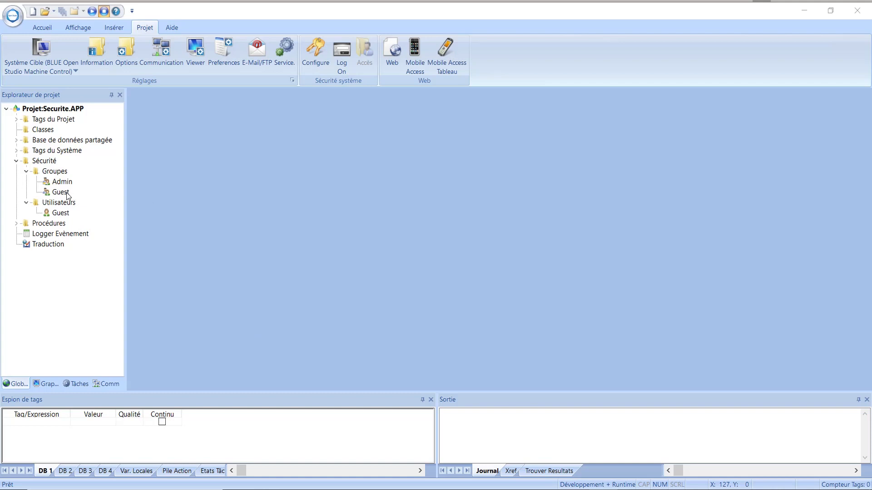
In the Guest group's properties, change the runtime maximum security level to 1.
left_click(67, 194)
right_click(67, 194)
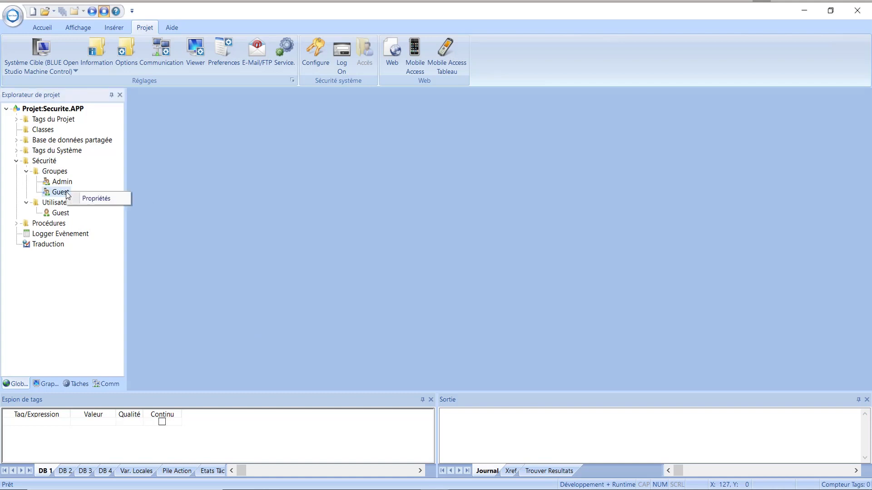
left_click(101, 200)
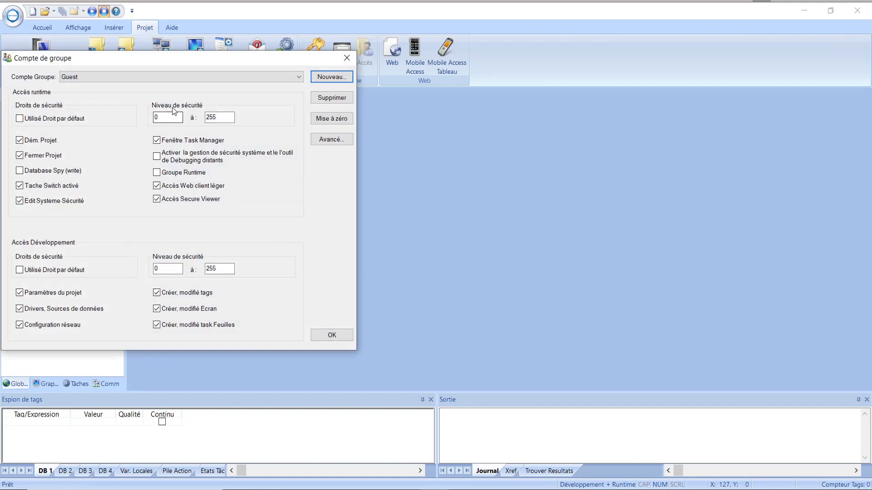
double_click(210, 118)
type("1")
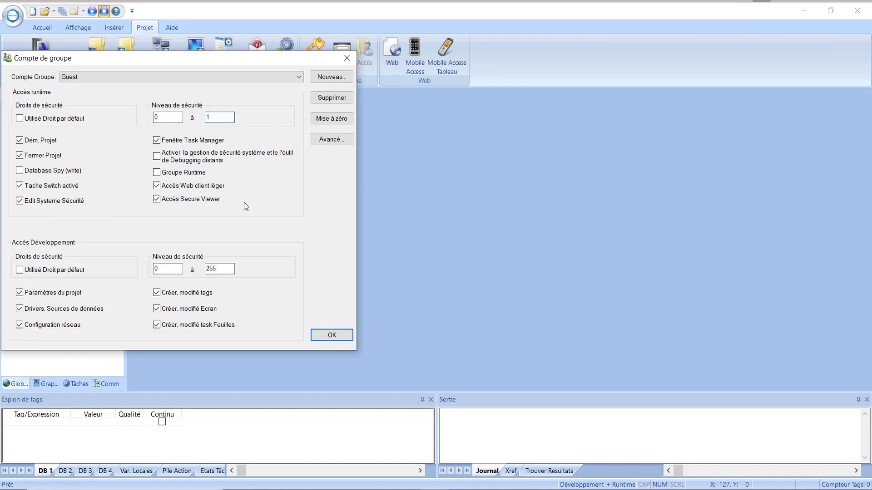
left_click(332, 337)
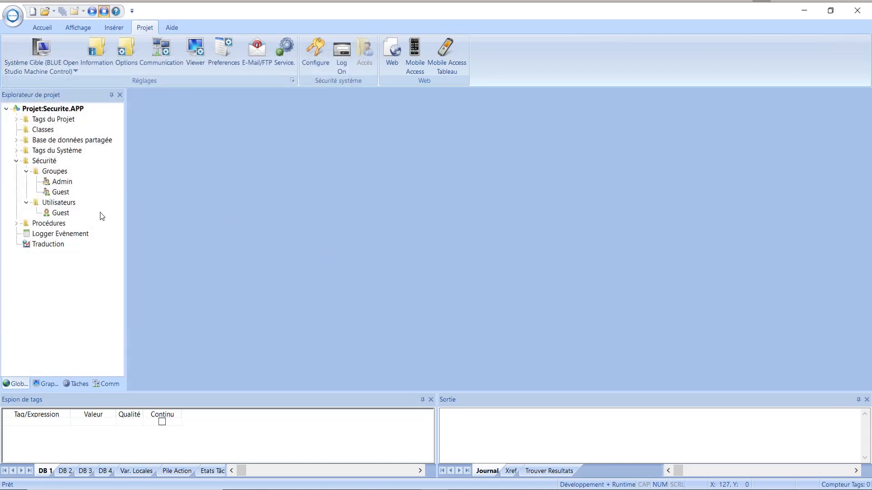
Create a new group named Operateur with runtime security levels from 0 to 20.
right_click(55, 172)
left_click(87, 178)
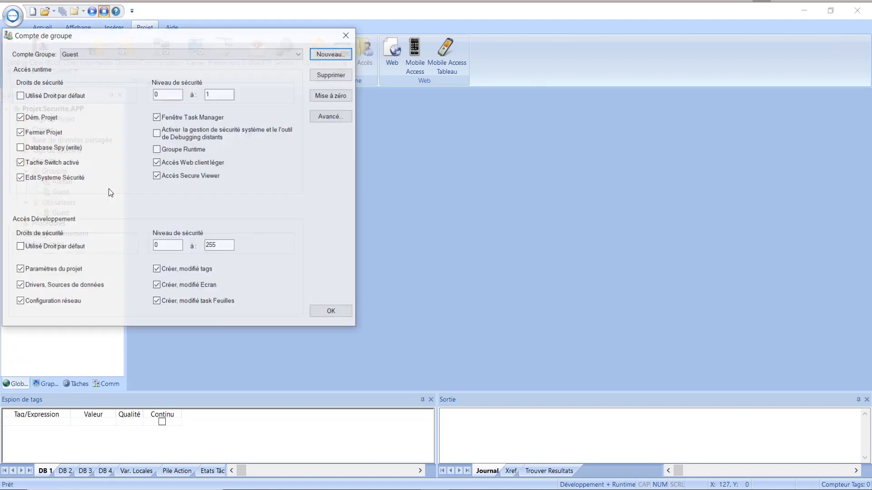
left_click(330, 53)
left_click(163, 164)
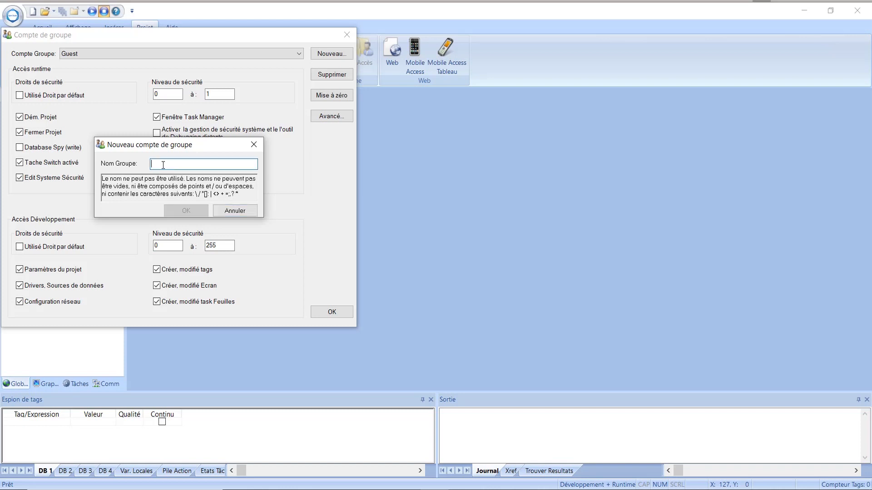
type("p")
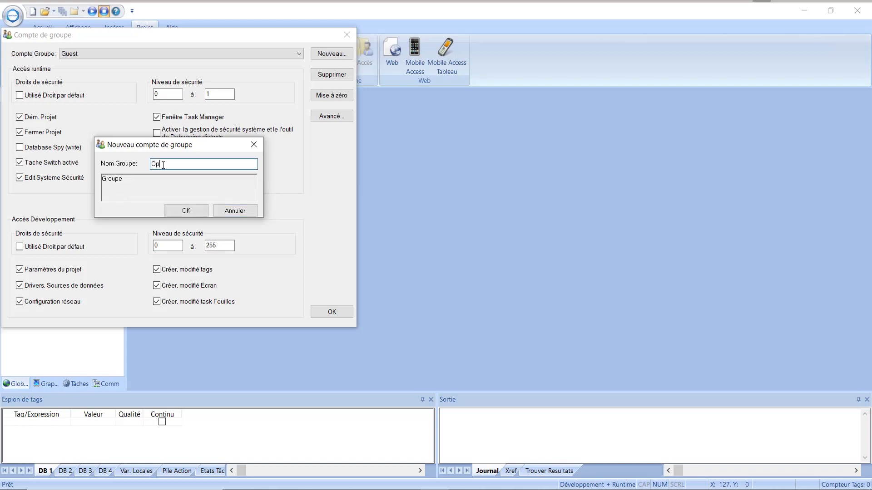
type("erateur")
left_click(191, 211)
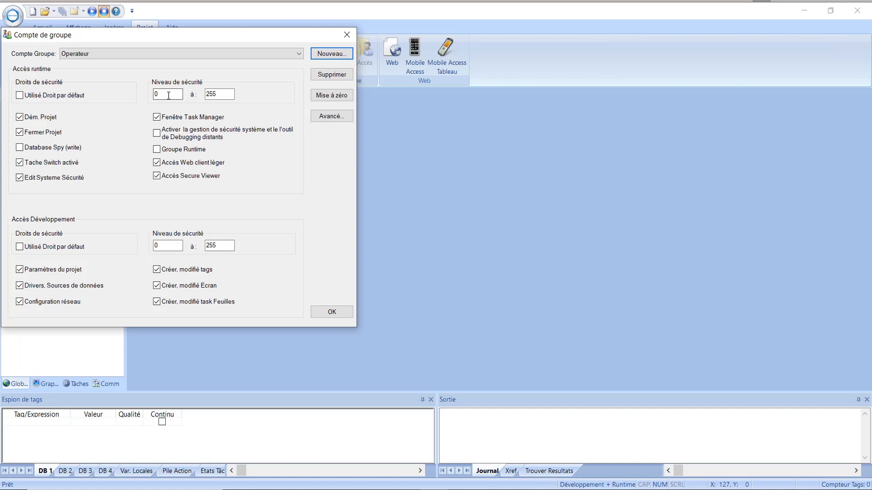
double_click(208, 94)
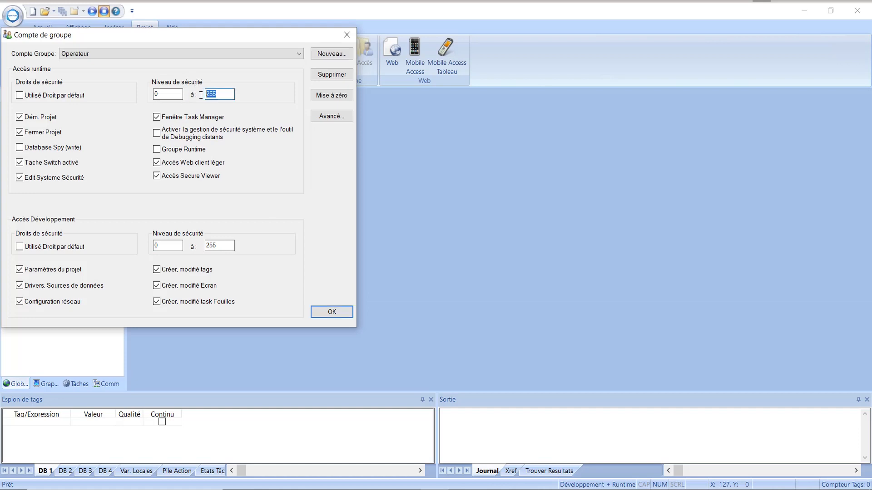
type("20")
left_click(331, 317)
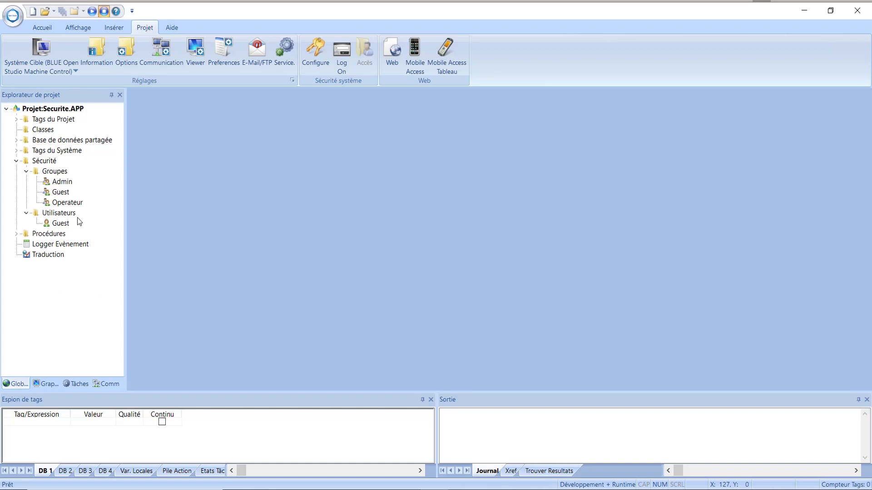
Open the Utilisateurs account dialog and inspect the Guest user's settings and available groups.
left_click(59, 214)
right_click(61, 216)
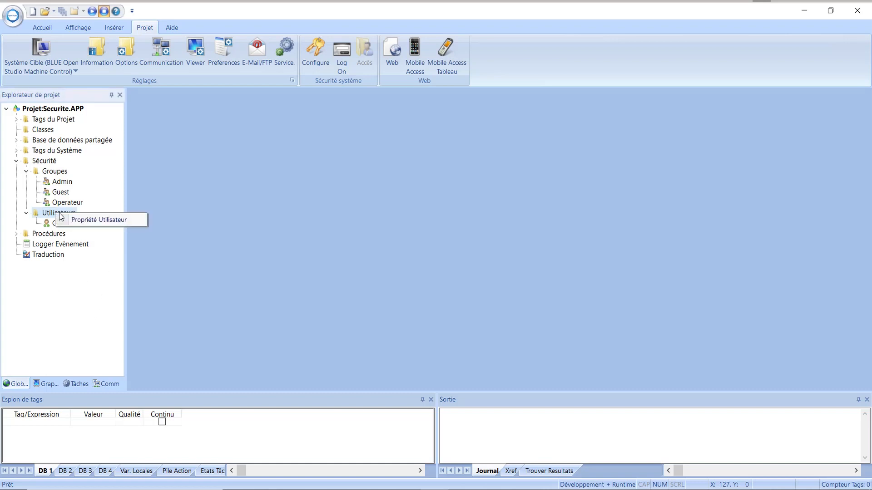
left_click(94, 220)
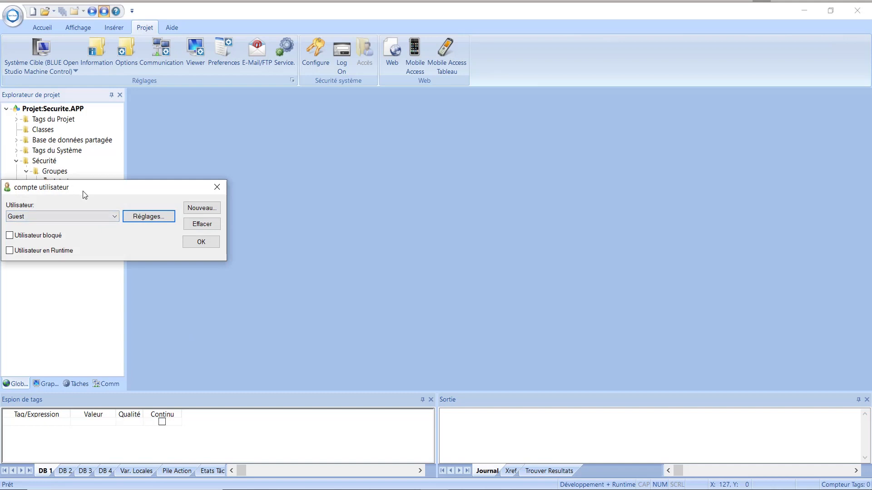
left_click_drag(84, 195, 286, 184)
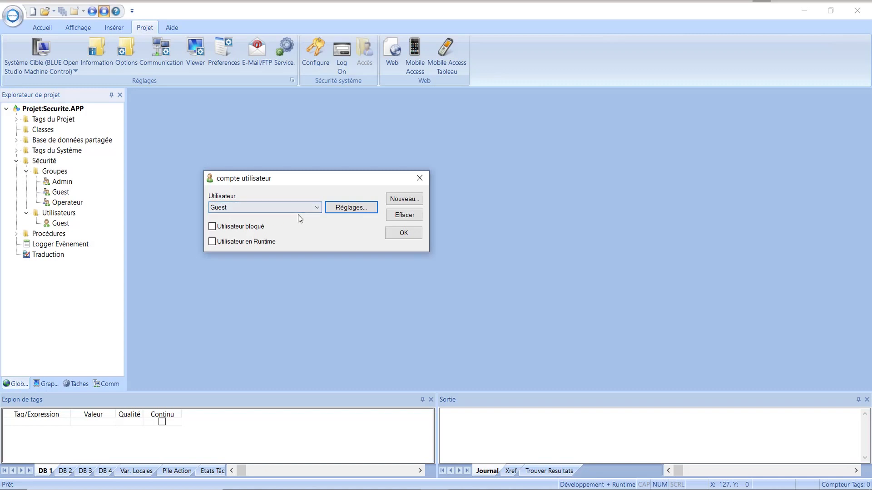
left_click(347, 207)
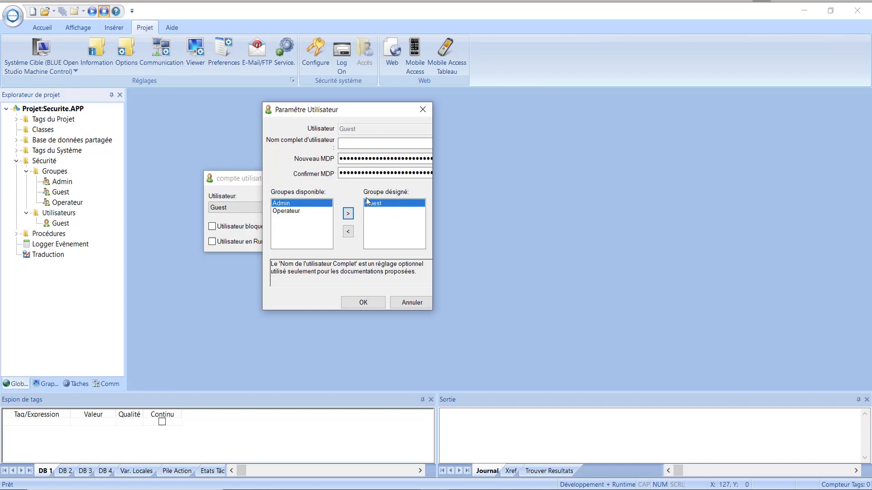
left_click(363, 303)
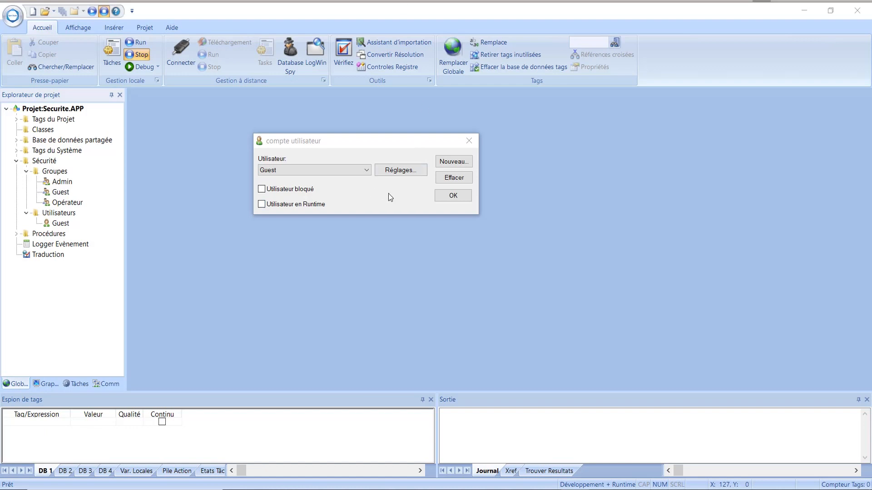
Create a new user named Admin, entering and confirming its password.
left_click(456, 163)
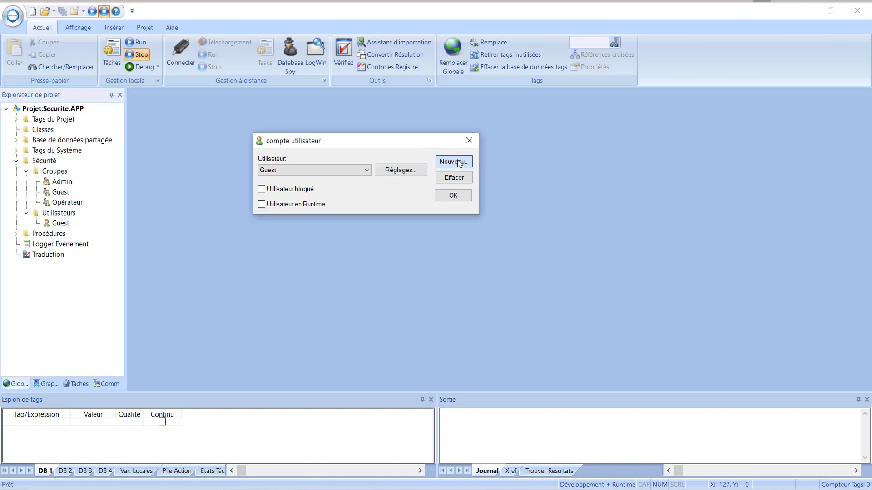
left_click(459, 83)
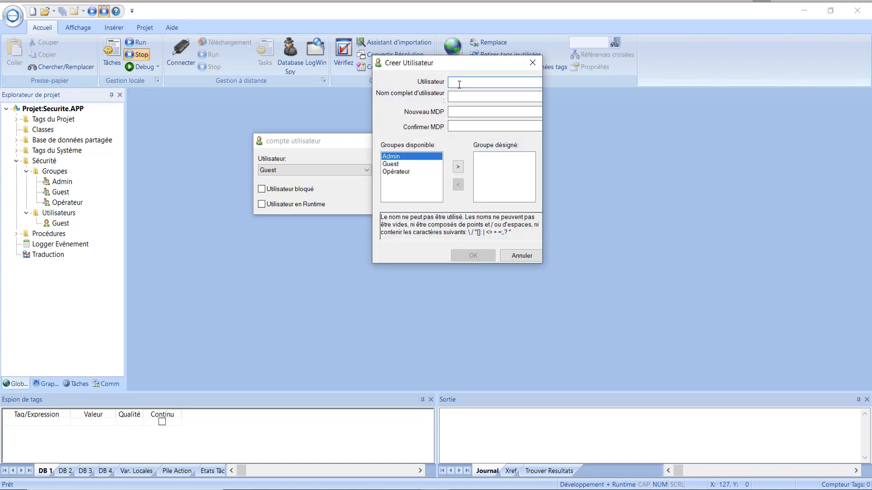
type("A")
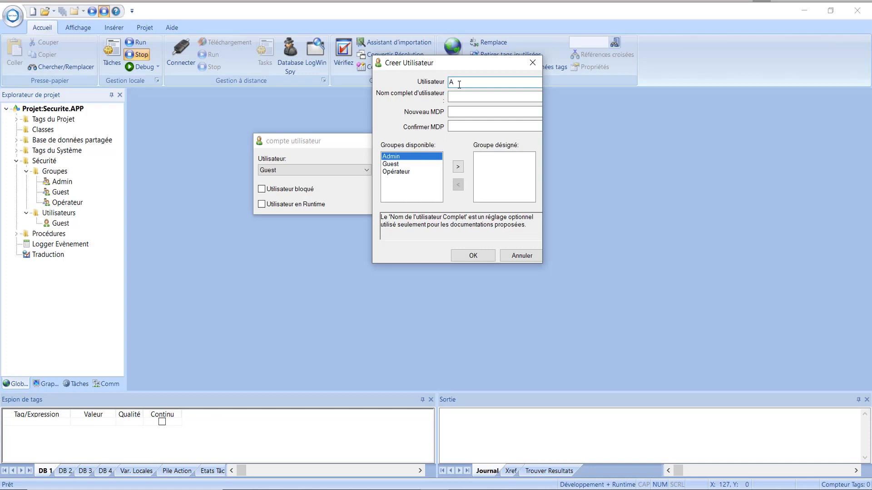
type("dmin")
left_click(462, 113)
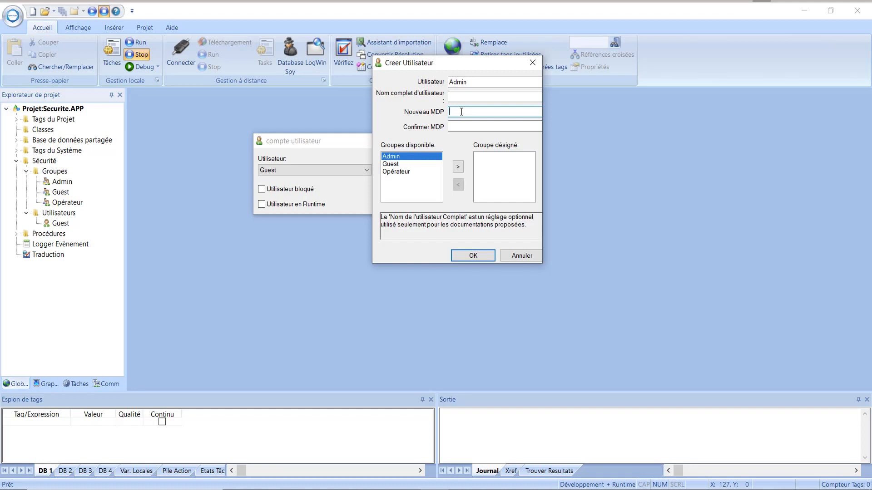
type("•••••")
left_click(468, 123)
type("•••••")
Assign the Admin user to the Admin group and confirm both dialogs.
left_click(458, 167)
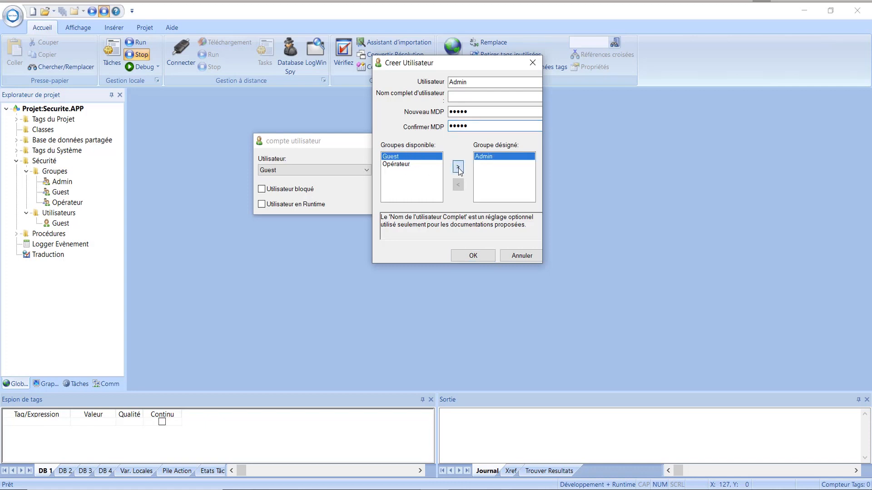
left_click(473, 256)
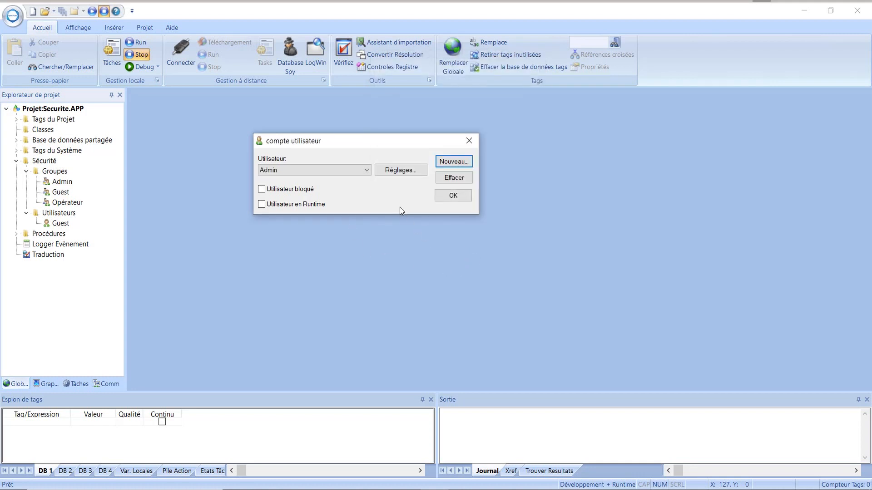
left_click(459, 196)
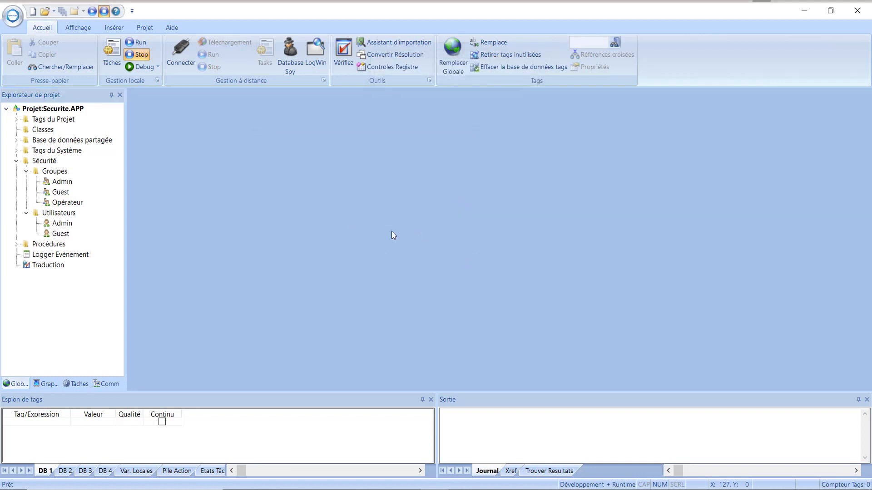
right_click(59, 216)
Create a new user named toto, entering and confirming its password.
left_click(94, 221)
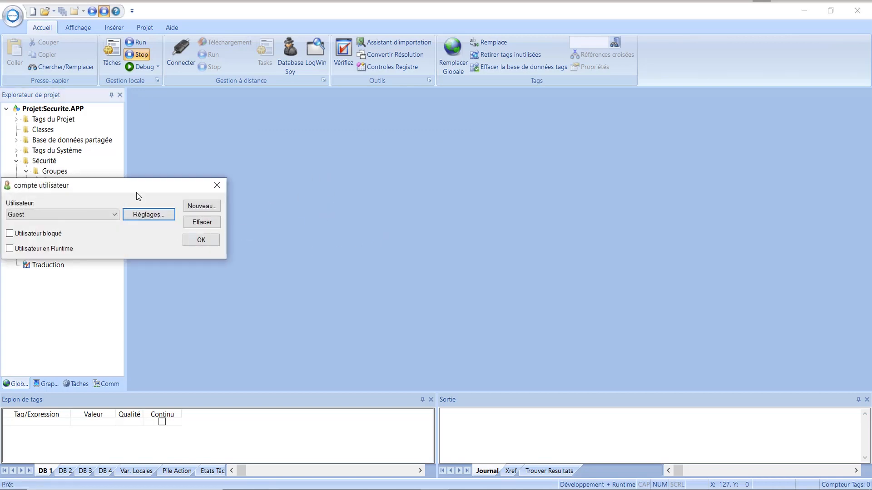
left_click_drag(122, 187, 497, 126)
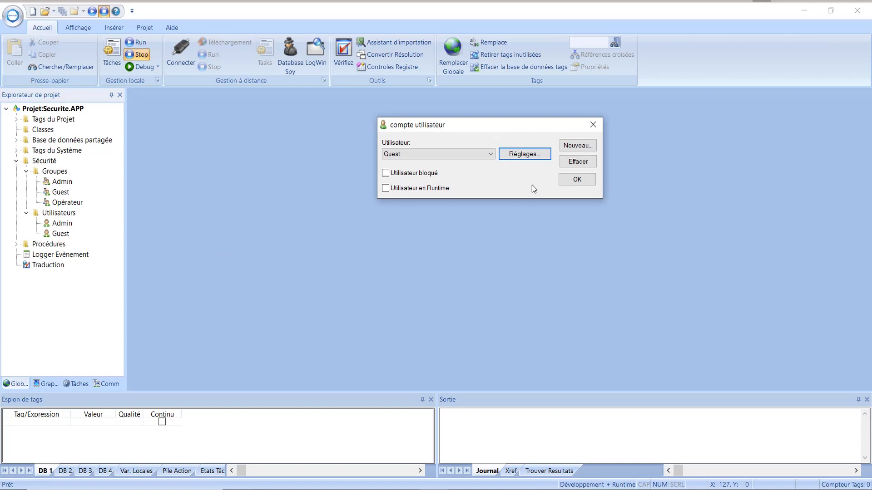
left_click(577, 146)
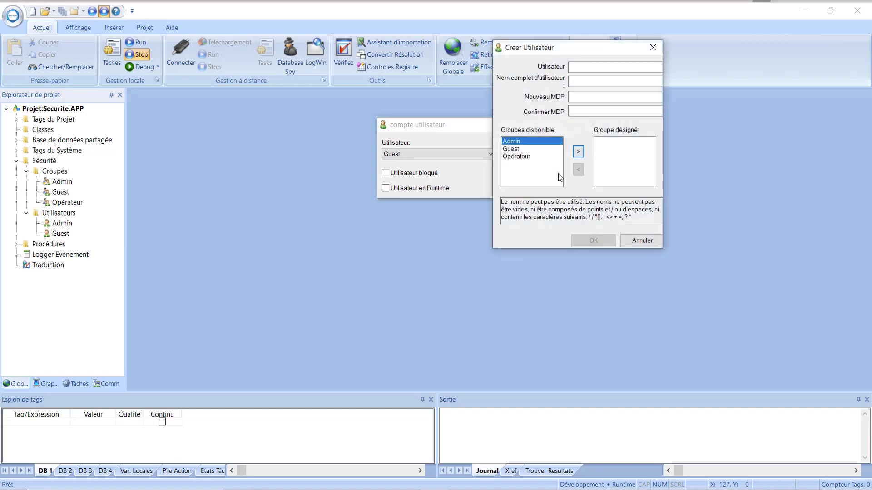
left_click(576, 68)
type("toto")
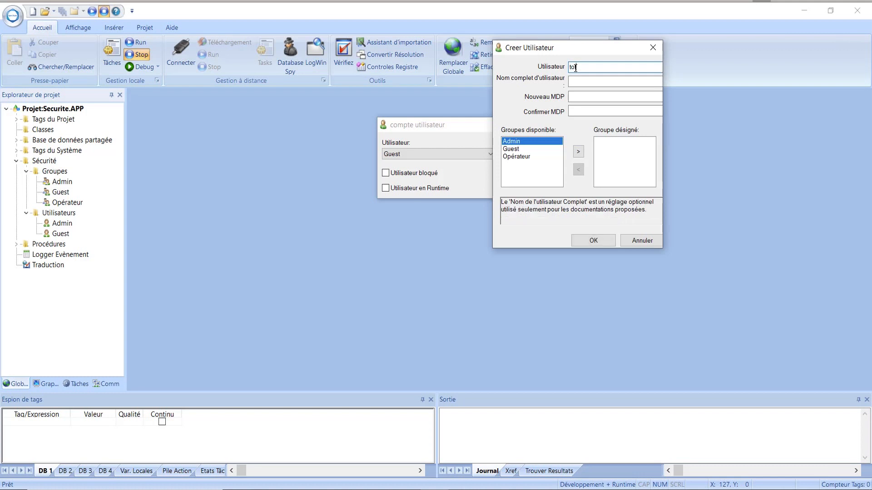
left_click(575, 96)
type("toto")
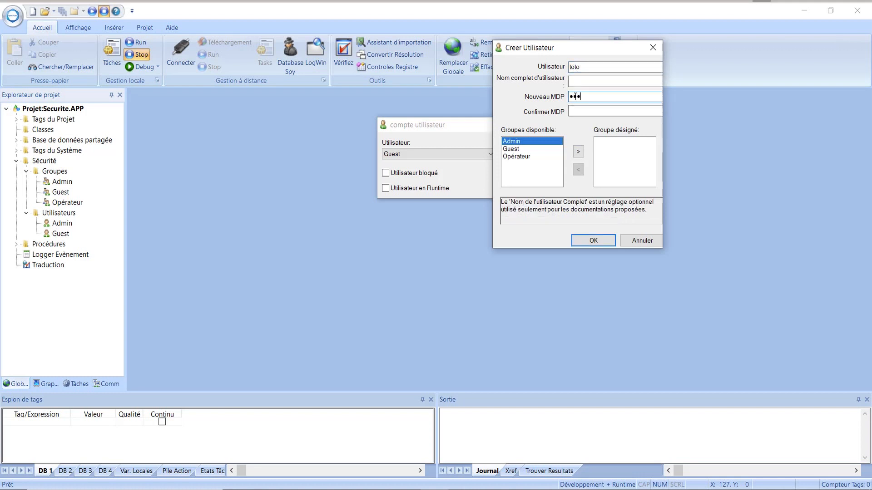
left_click(582, 111)
type("toto")
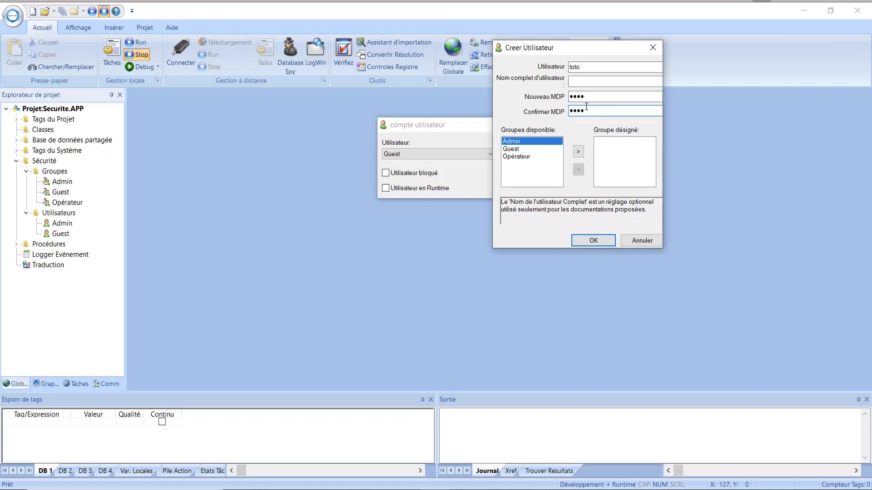
Assign toto to the Opérateur group and confirm both user dialogs.
left_click(518, 156)
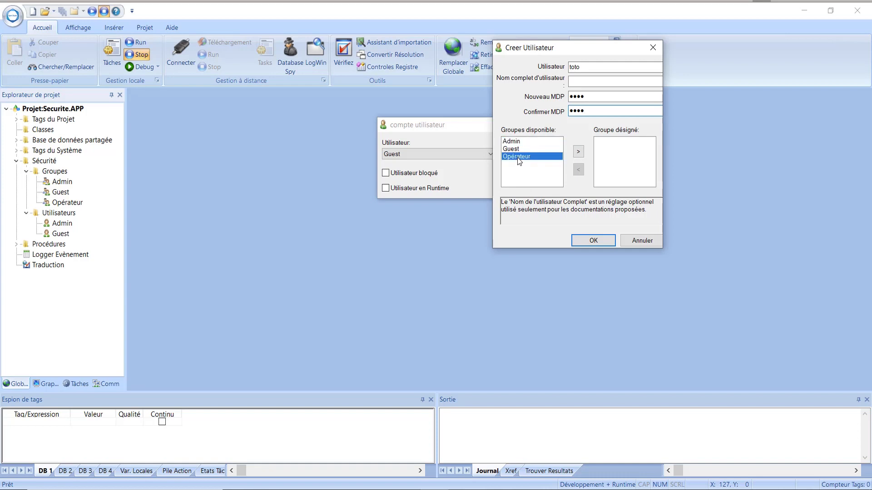
left_click(579, 153)
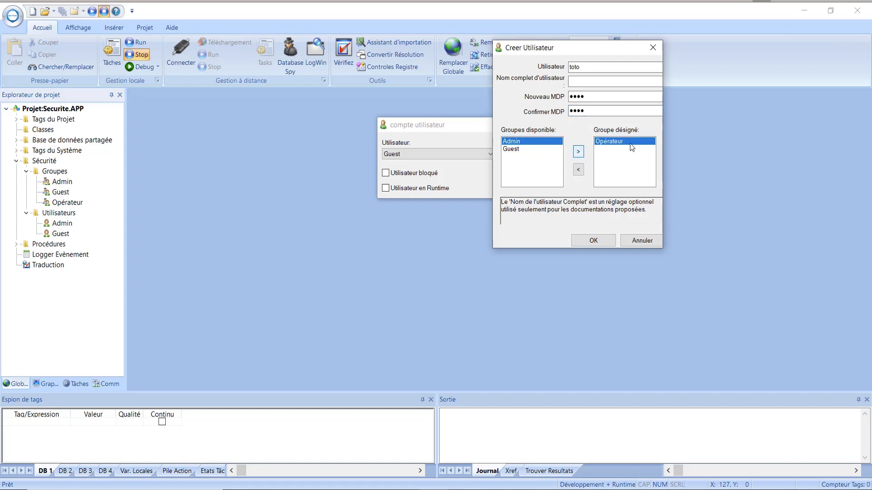
left_click(598, 241)
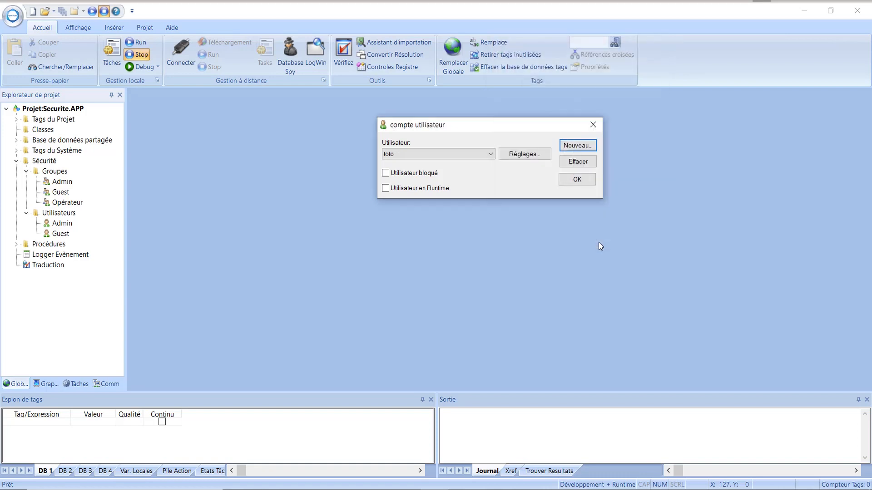
left_click(577, 180)
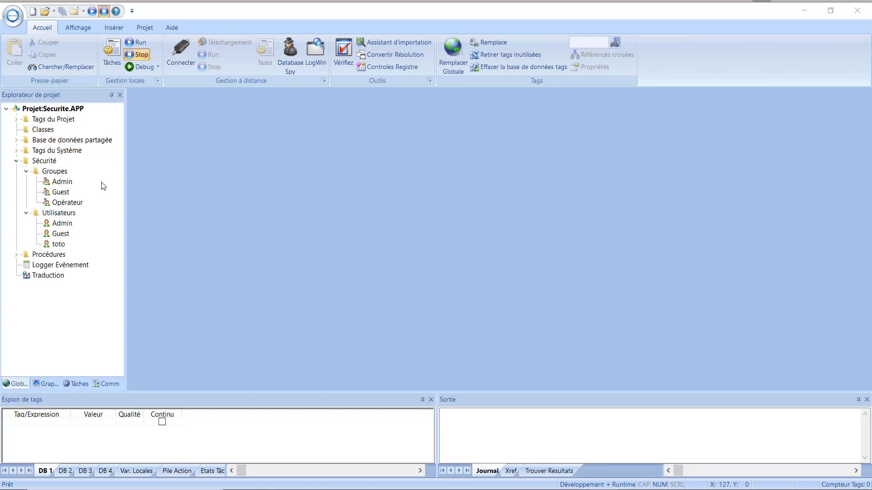
In Sécurité système, tick 'Afficher la liste des utilisateurs lors de la connexion' and confirm.
left_click(43, 164)
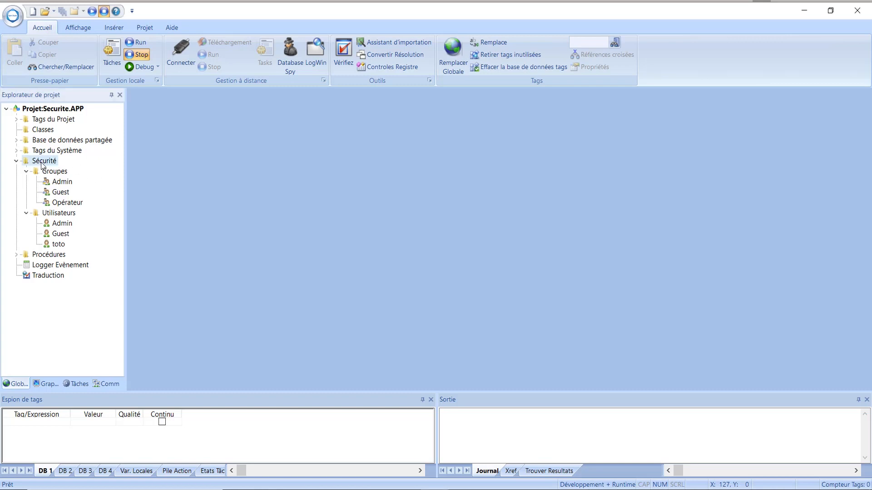
right_click(42, 164)
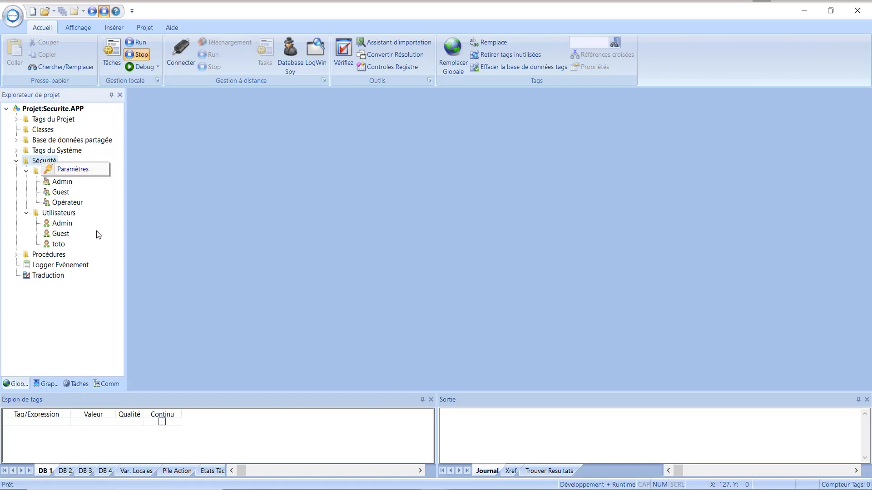
left_click(145, 29)
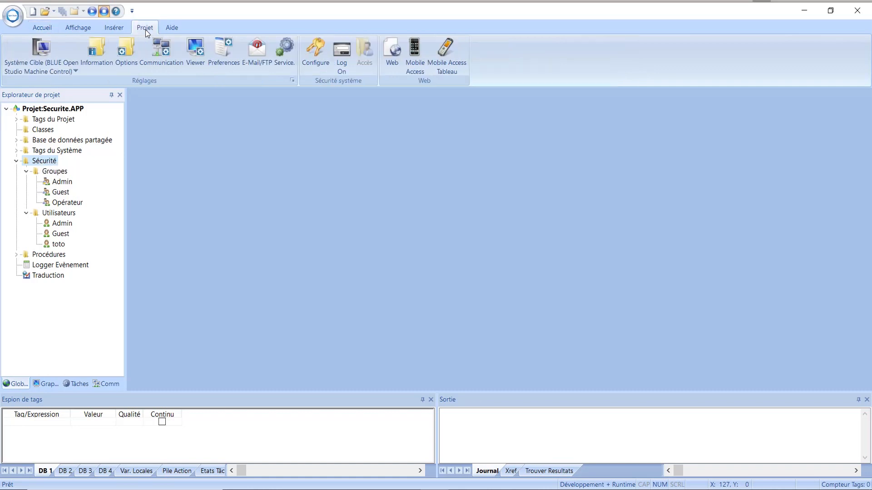
left_click(317, 73)
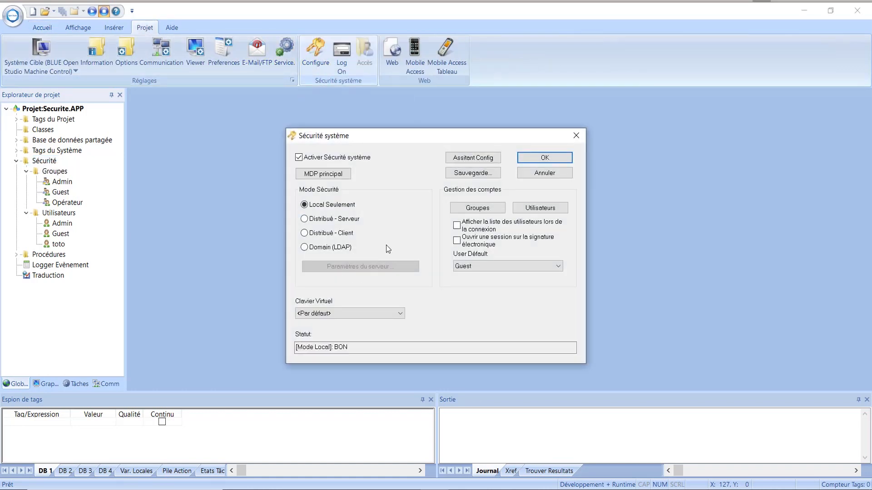
left_click_drag(438, 139, 336, 125)
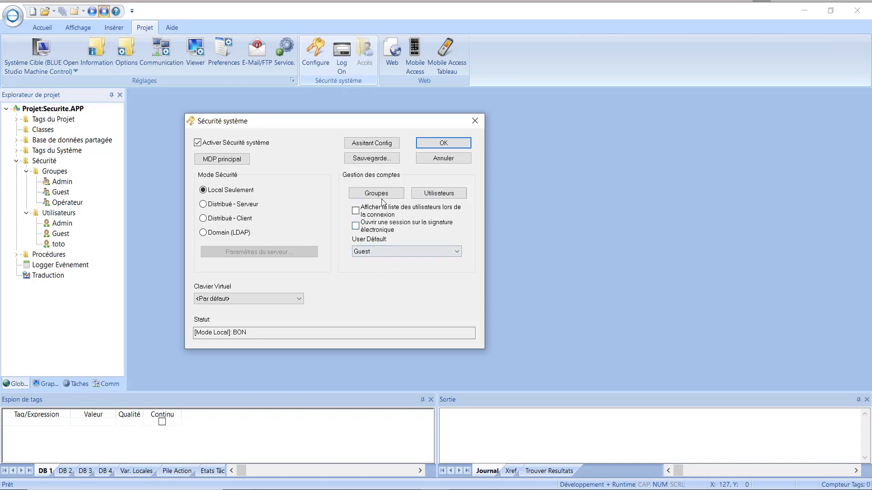
left_click(356, 211)
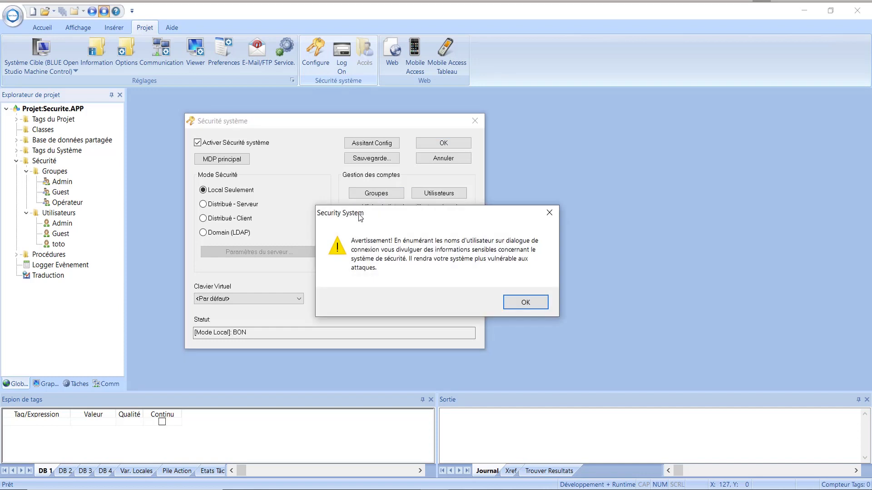
left_click(527, 300)
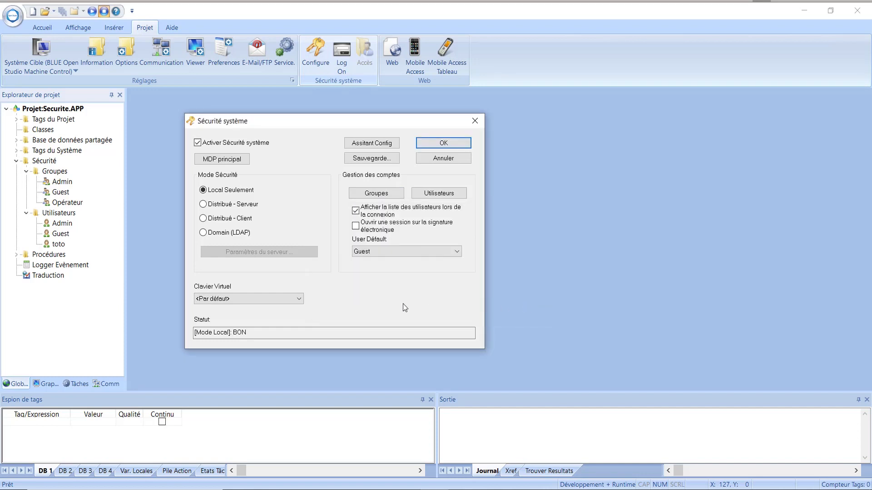
left_click(445, 142)
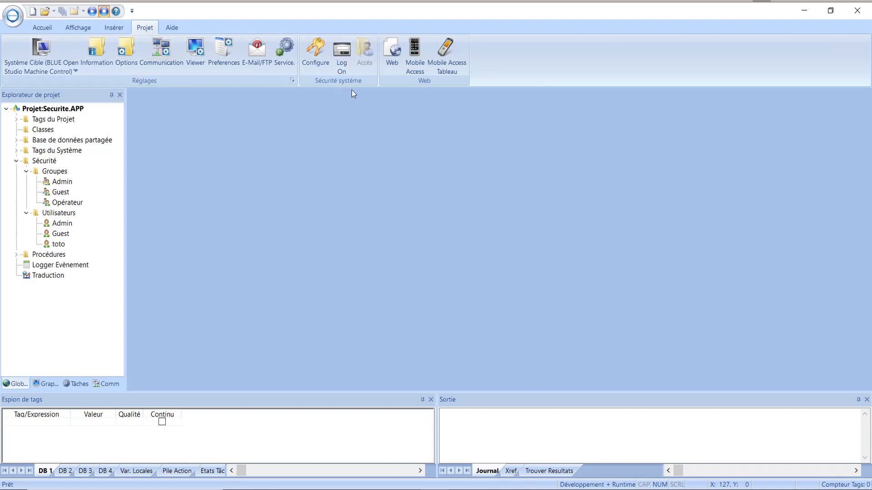
left_click(342, 64)
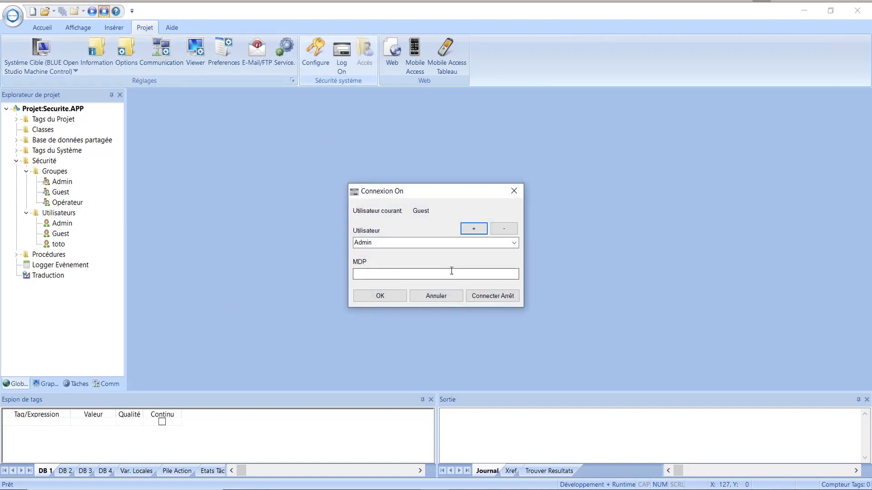
Browse the Connexion On user list (Admin, Guest, toto) and close it without logging in.
left_click(514, 242)
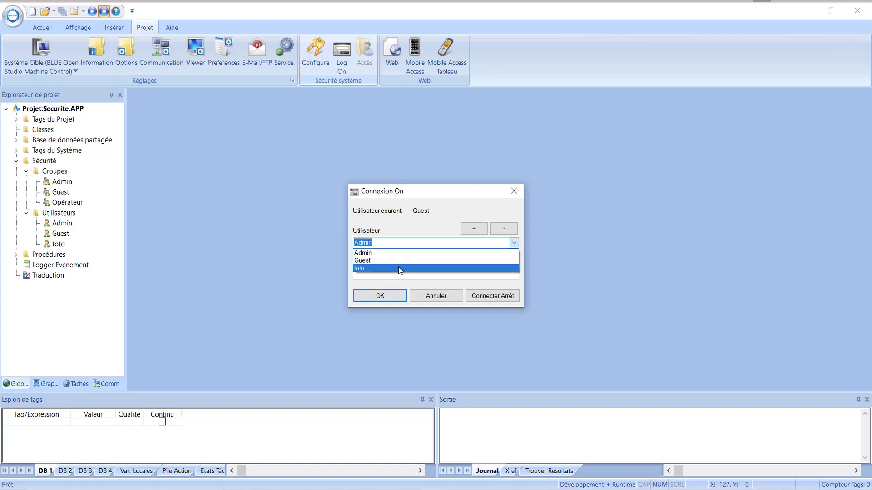
left_click(480, 229)
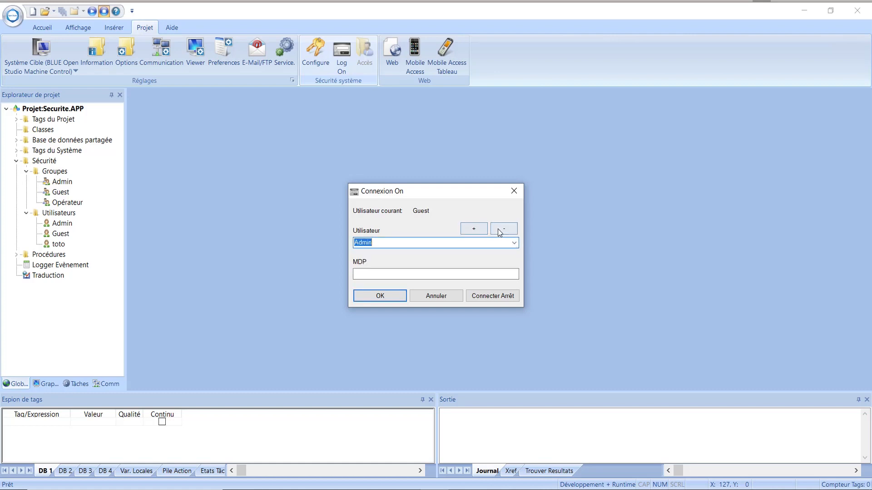
left_click(499, 229)
left_click(474, 229)
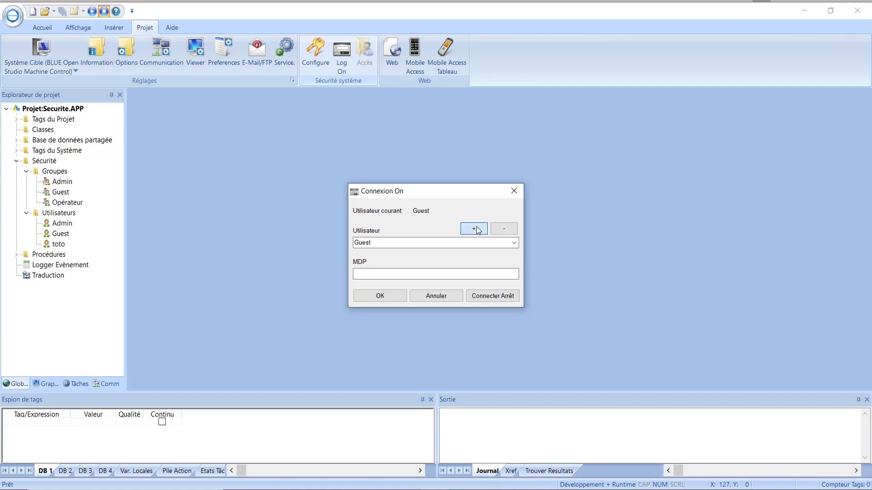
left_click(474, 229)
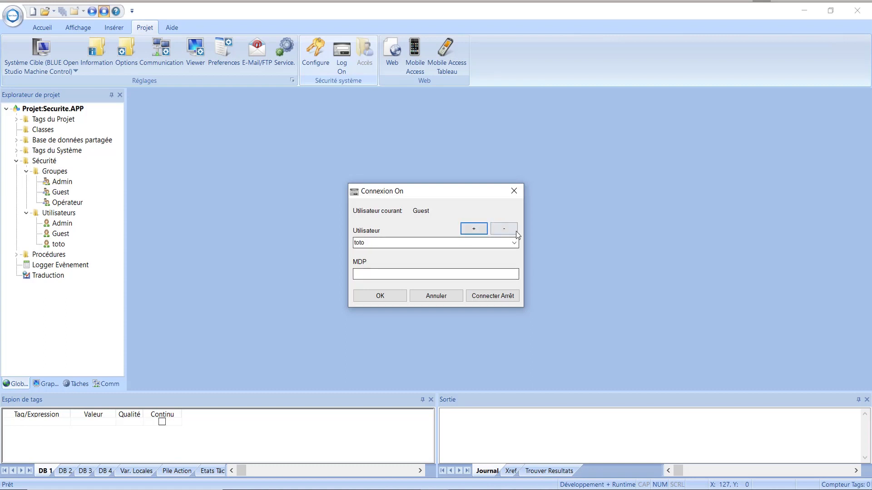
left_click(513, 193)
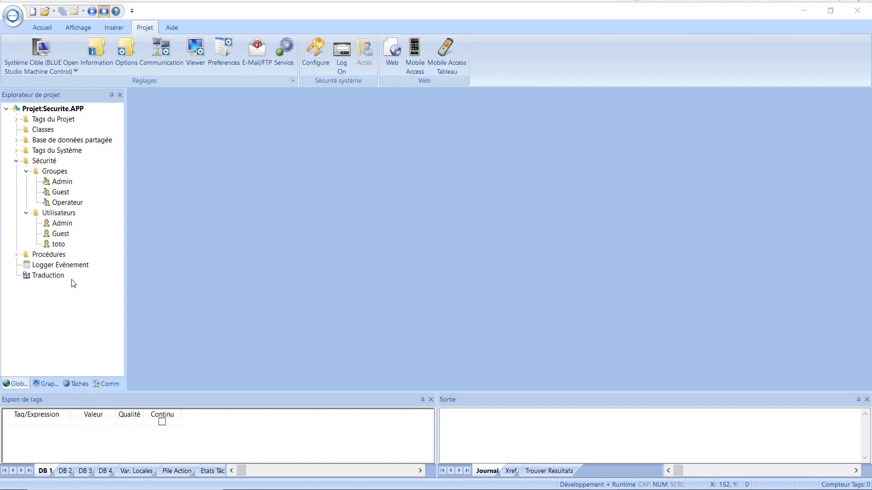
Open the Securite screen from the Ecrans folder for editing.
left_click(41, 384)
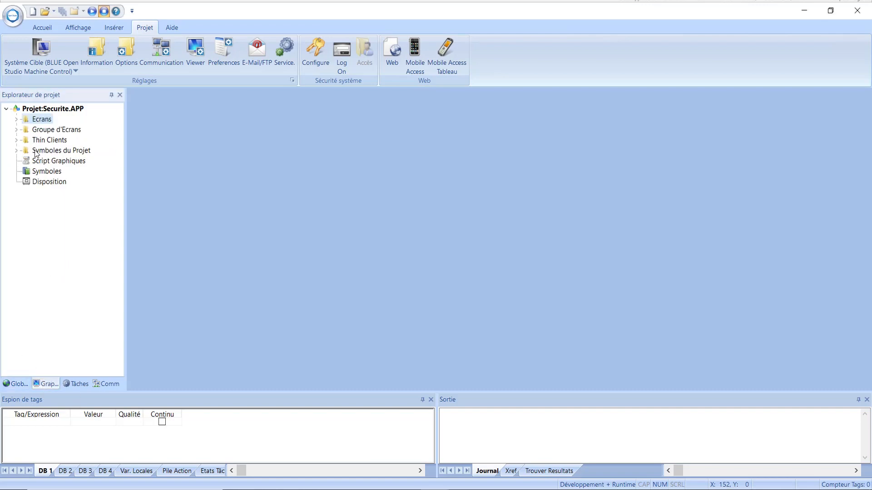
left_click(17, 120)
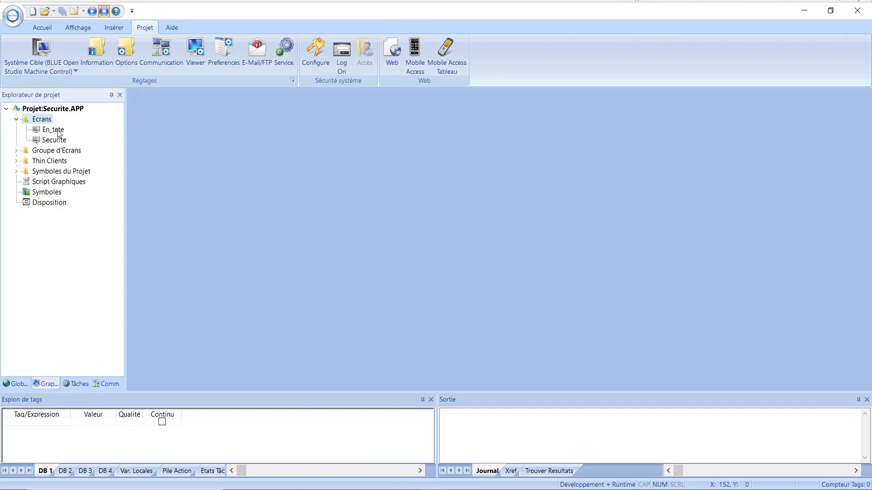
left_click(59, 143)
double_click(59, 143)
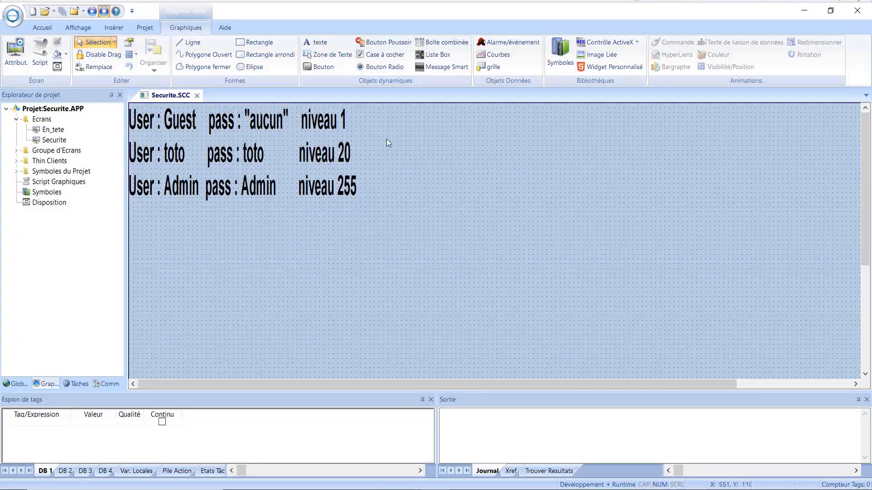
Draw a button below the user lines and caption it LogOn.
left_click(320, 67)
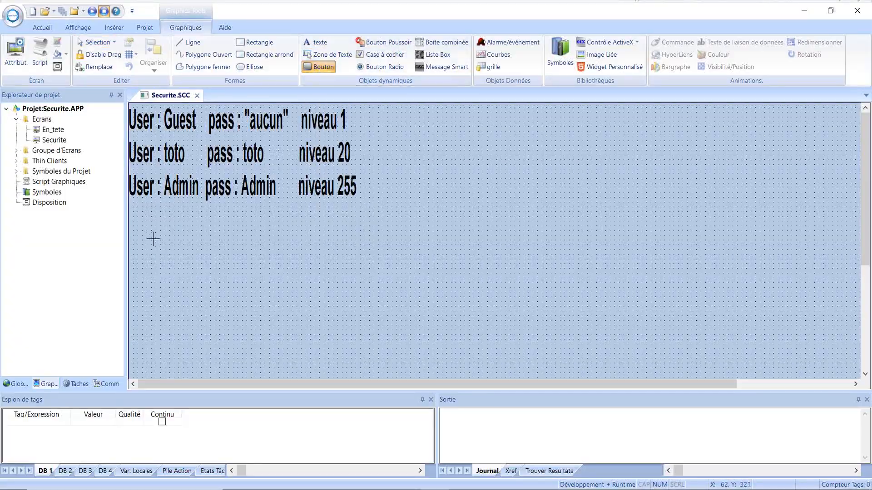
left_click_drag(148, 231, 207, 268)
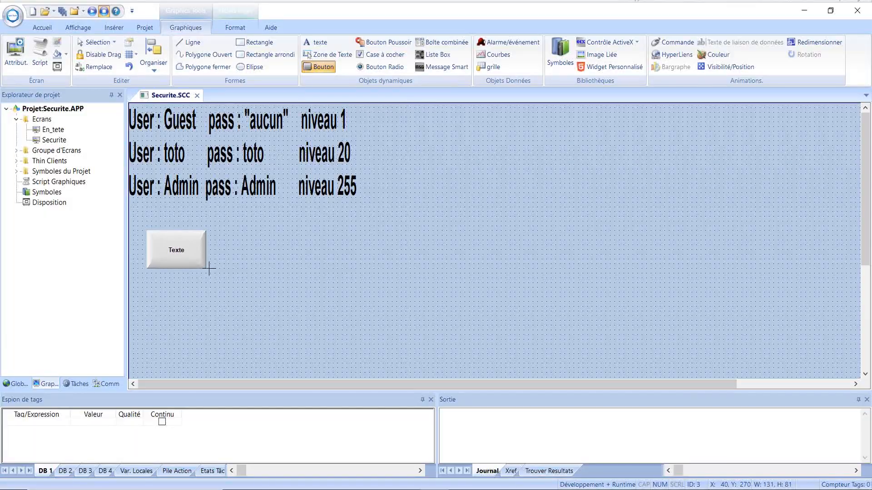
double_click(180, 252)
left_click(114, 189)
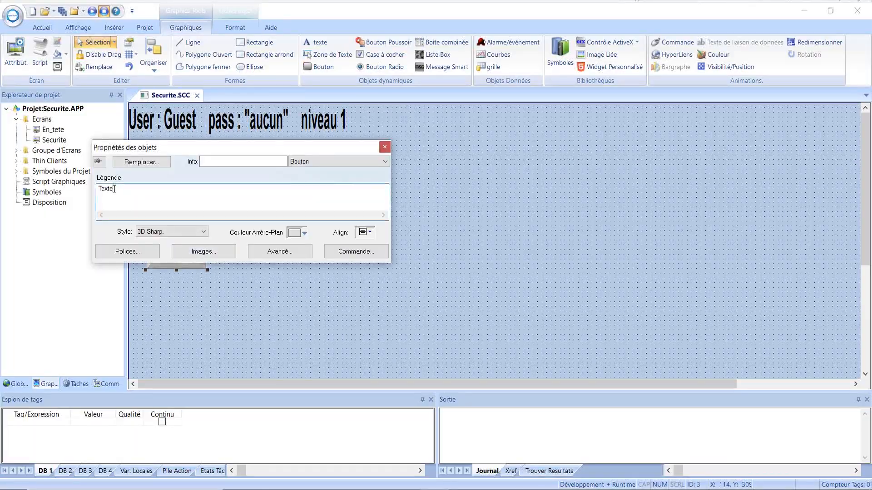
left_click_drag(115, 189, 90, 191)
type("LogOn")
Make the LogOn button run $Logon() when clicked.
left_click(355, 255)
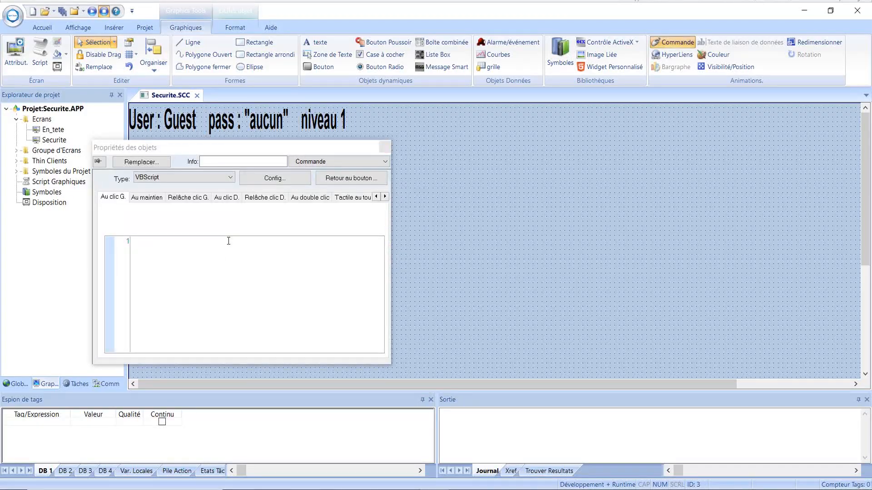
left_click(135, 247)
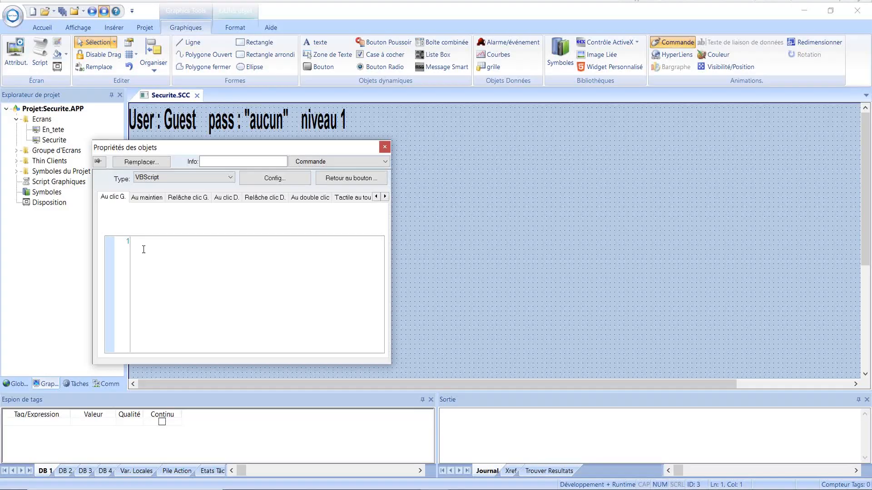
type("$lo")
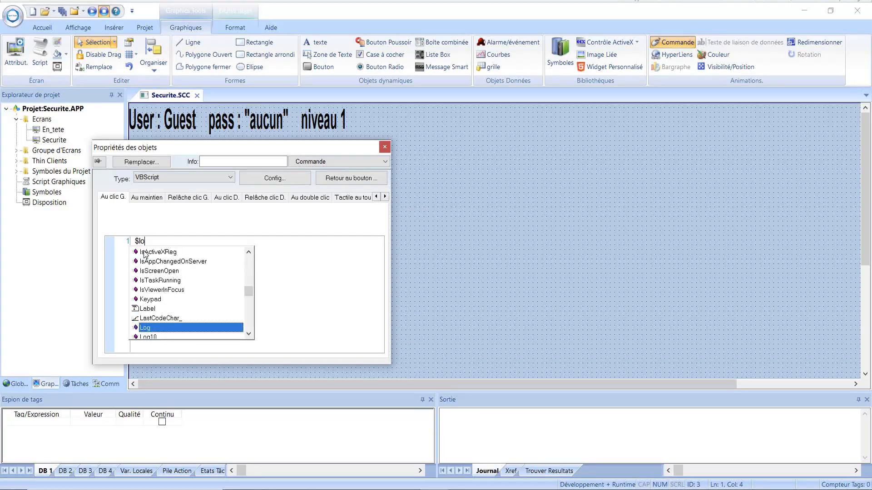
left_click(249, 334)
left_click(249, 334)
left_click(248, 333)
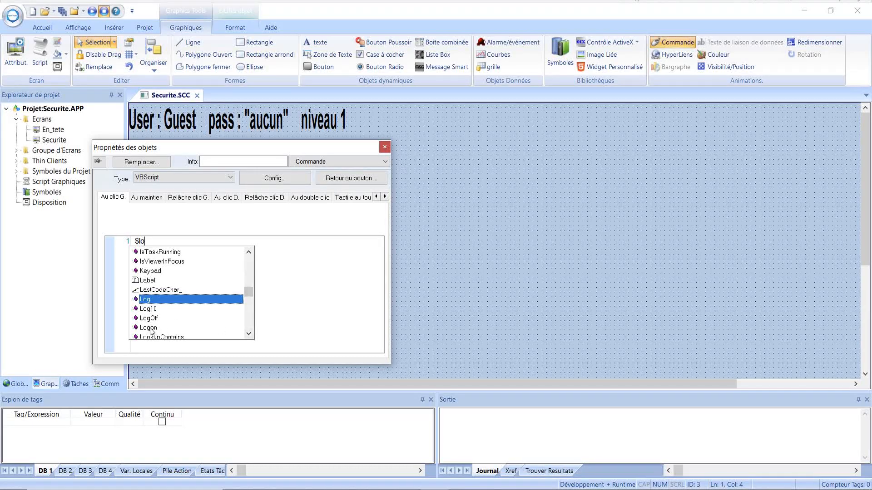
left_click(153, 328)
double_click(153, 328)
type("(")
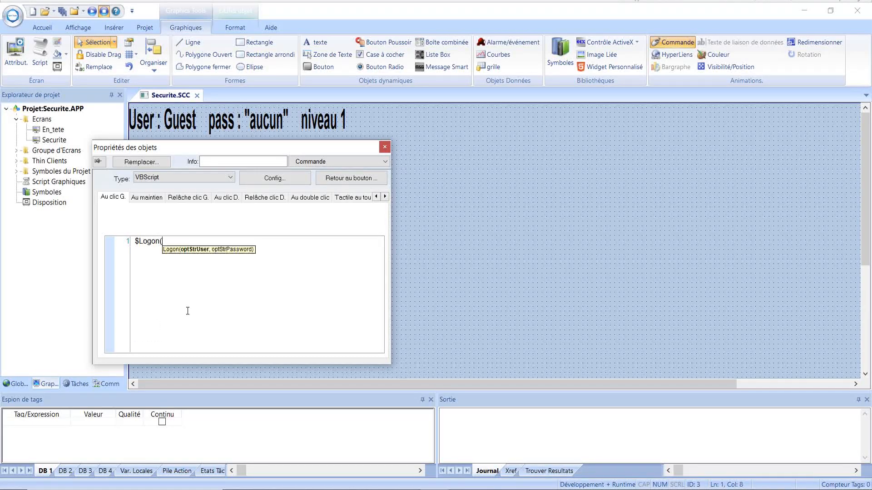
type(")")
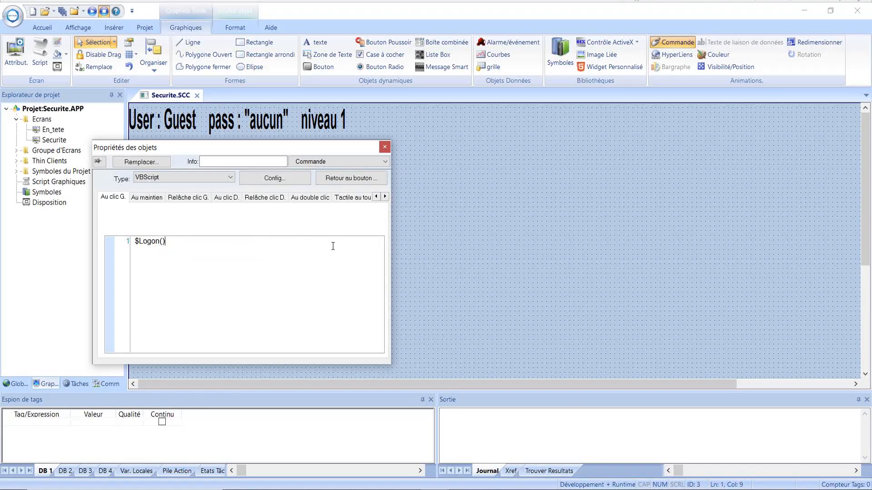
left_click(385, 147)
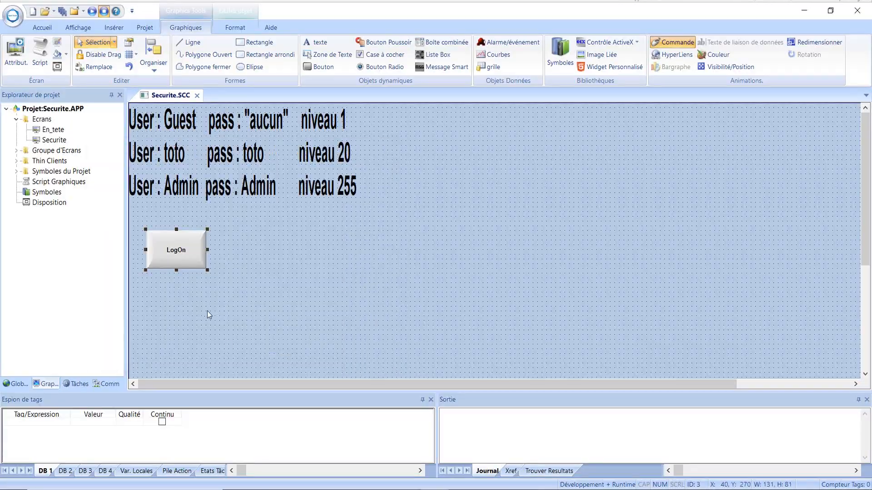
left_click(244, 255)
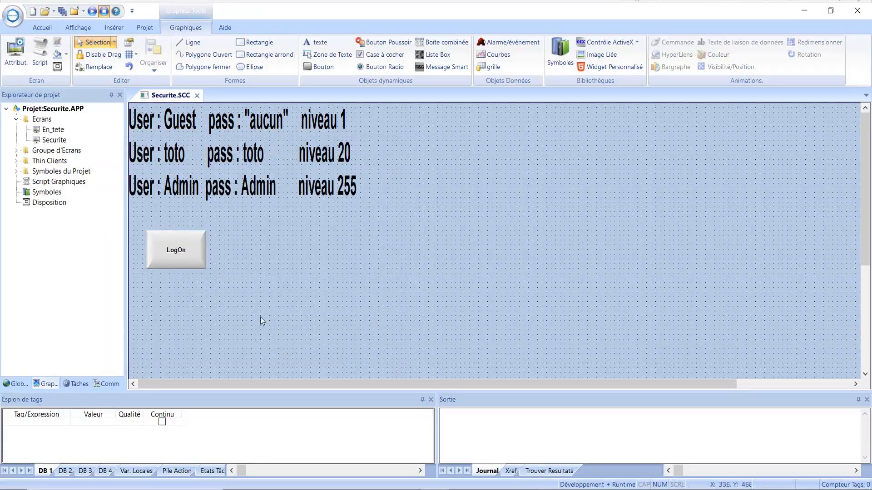
Draw a rectangle right of LogOn showing the caption {UserName}.
left_click(266, 43)
mouse_move(242, 232)
left_mouse_down()
mouse_move(271, 260)
mouse_move(301, 264)
mouse_move(279, 248)
mouse_move(277, 268)
left_mouse_up()
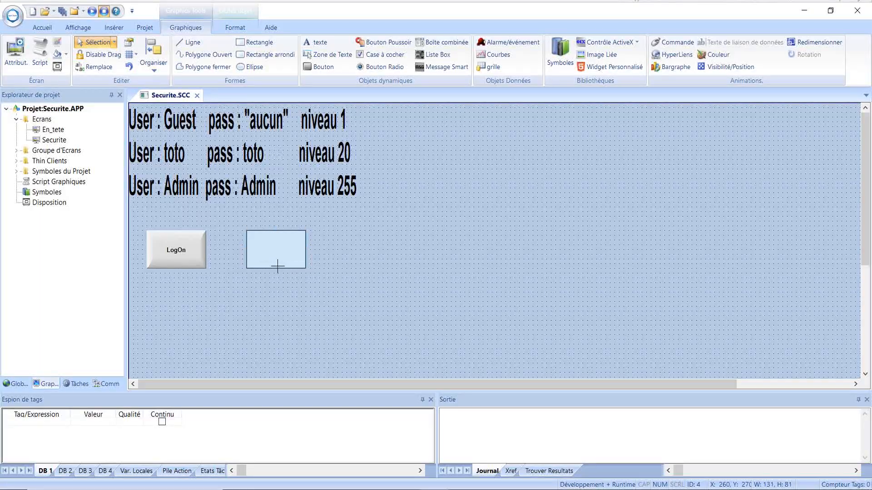
left_click(293, 248)
left_click_drag(306, 249, 325, 250)
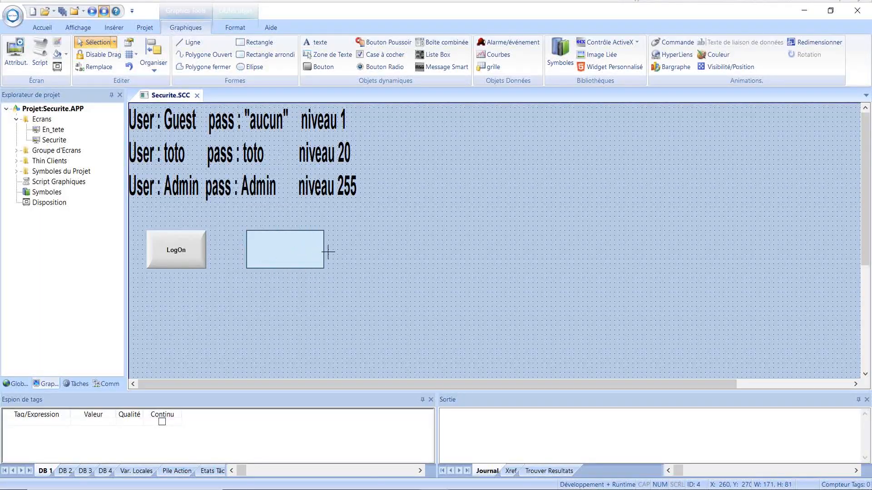
double_click(271, 248)
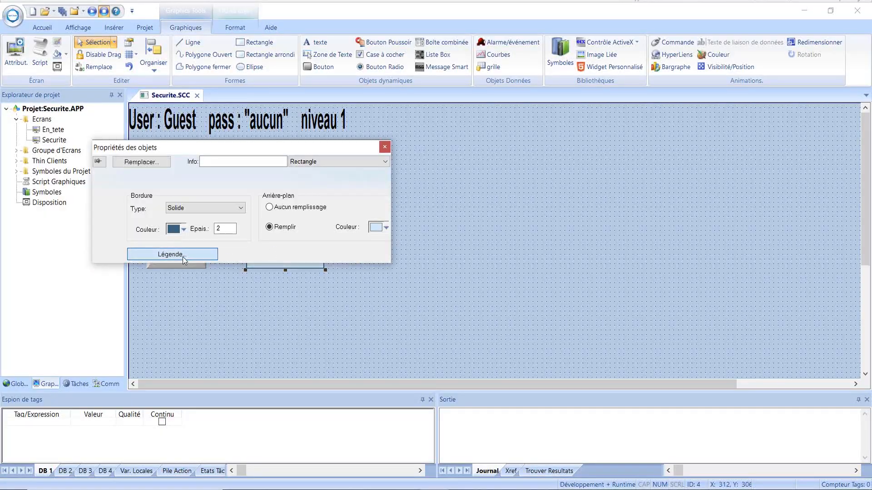
left_click(184, 258)
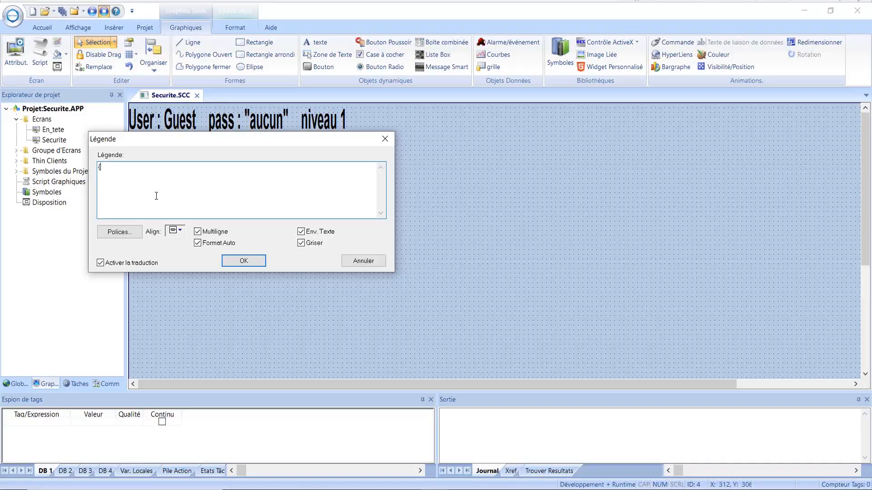
type("{UserName}")
left_click(242, 263)
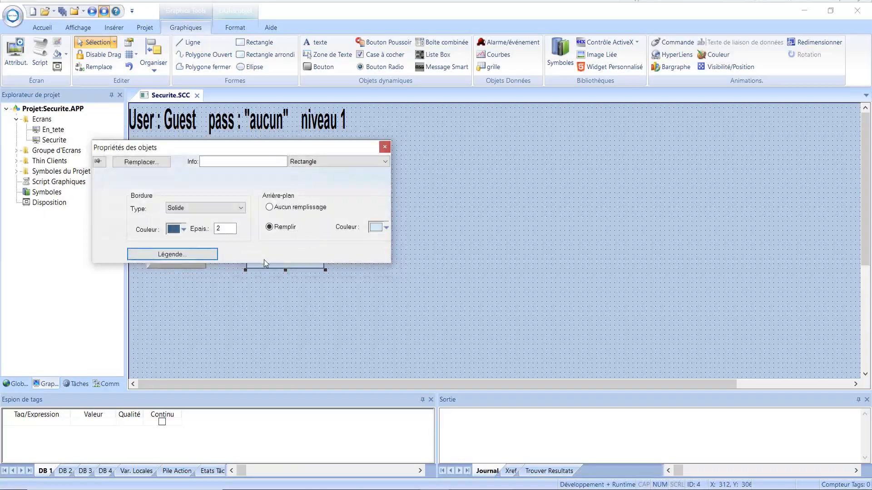
left_click(384, 149)
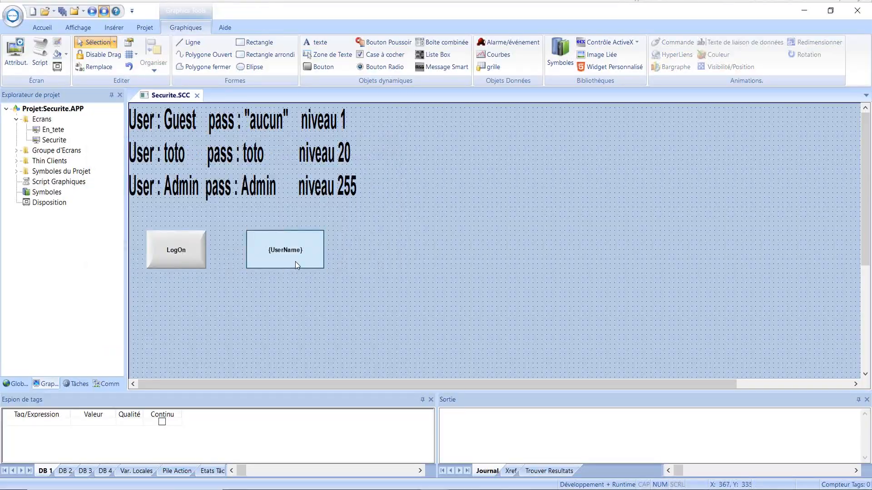
Duplicate the {UserName} box beside it and change the copy's caption to {GroupHiLevel}.
left_click(296, 262)
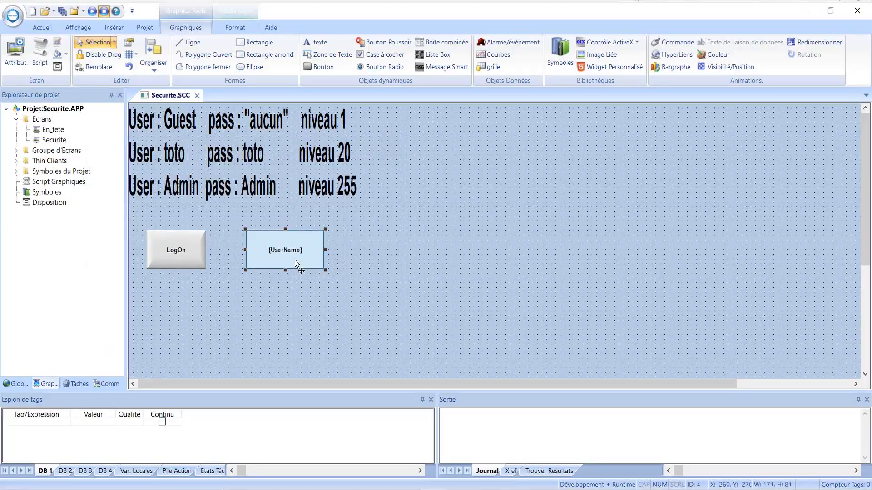
left_click(375, 252)
key("ctrl+v")
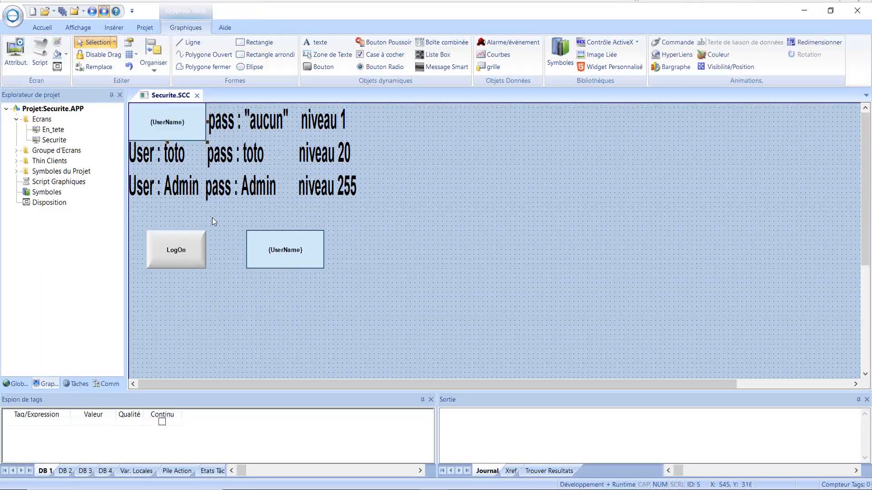
left_click_drag(147, 128, 374, 254)
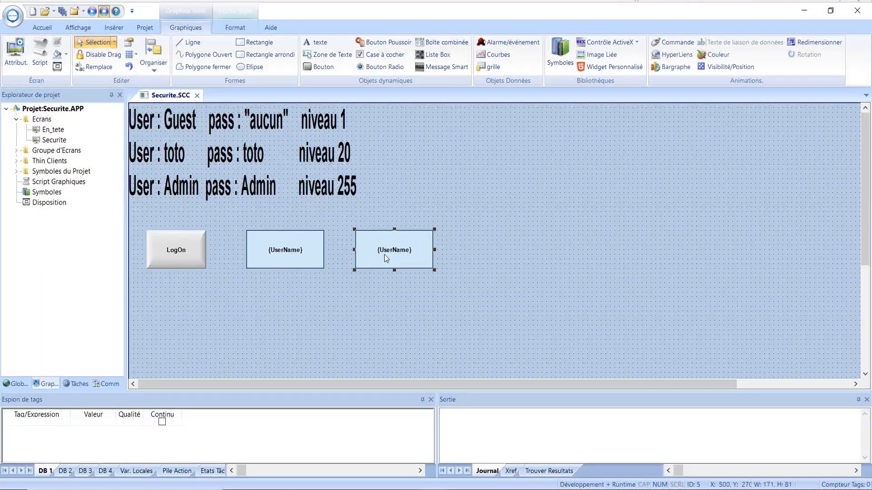
double_click(384, 255)
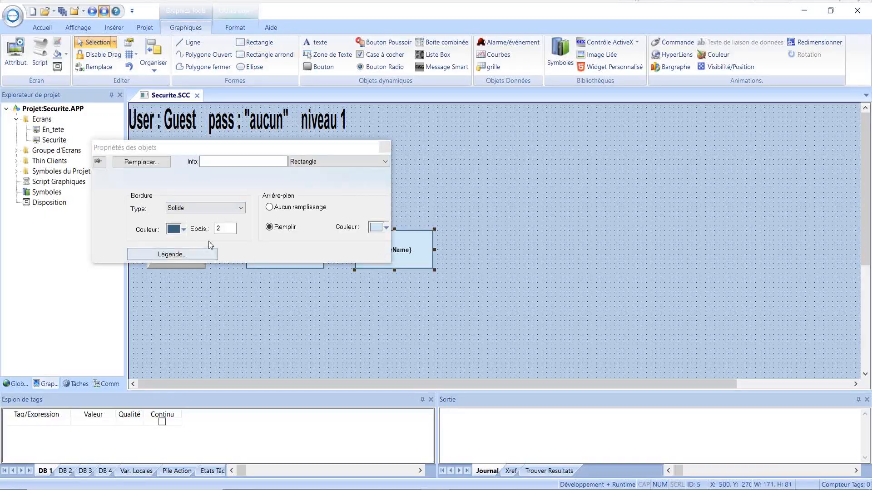
left_click(195, 253)
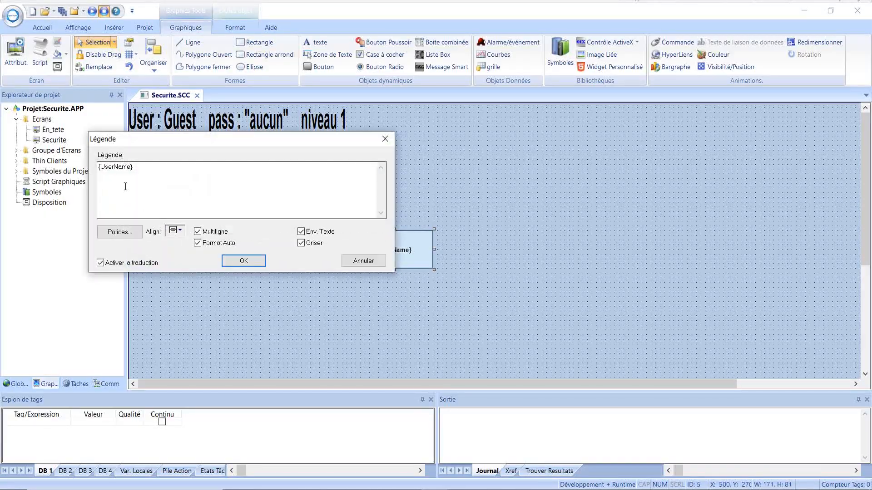
left_click_drag(130, 166, 102, 166)
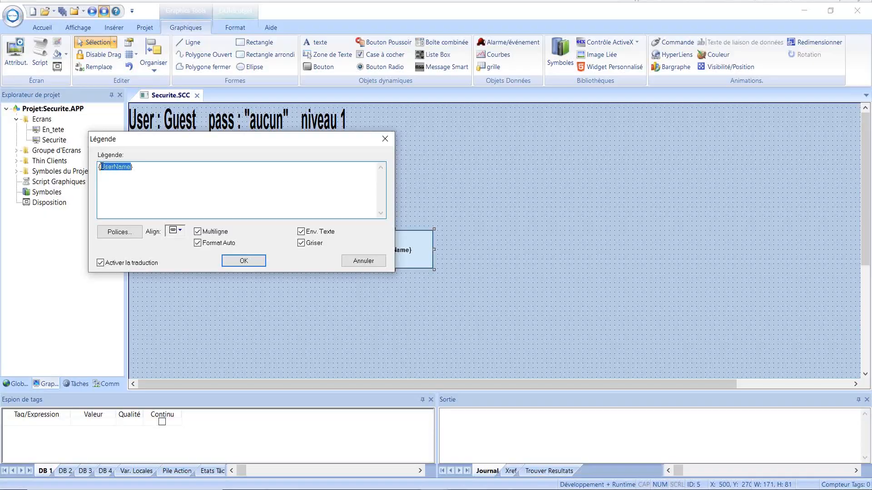
type("GroupHiLevel")
left_click(253, 265)
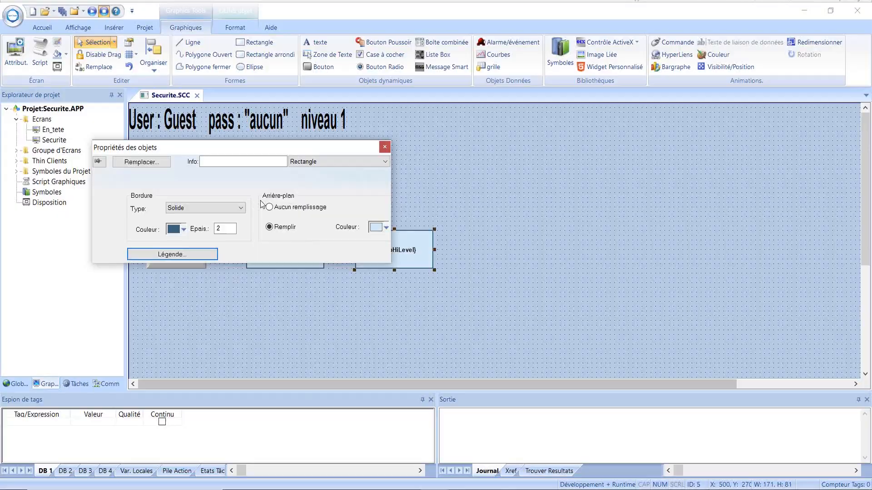
left_click(384, 147)
left_click(263, 310)
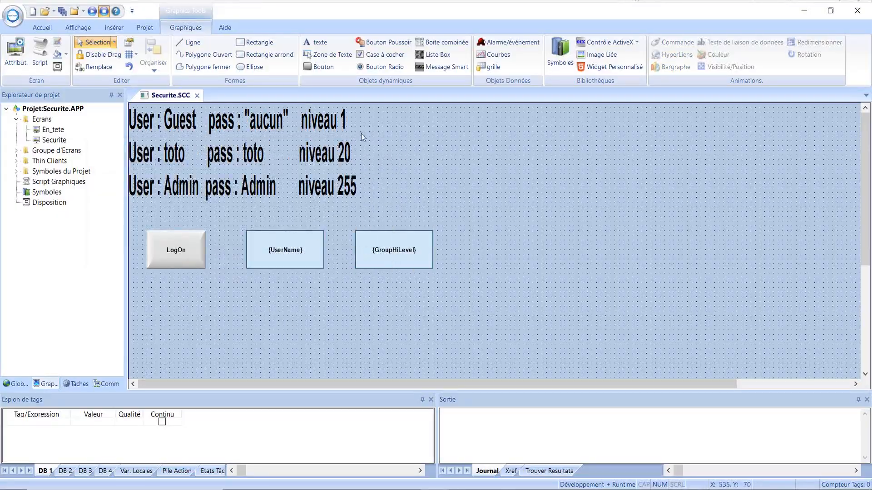
Draw a button below LogOn with the two-line caption 'Ouverture Vanne niveau de' / 'Securite mini 2'.
left_click(319, 68)
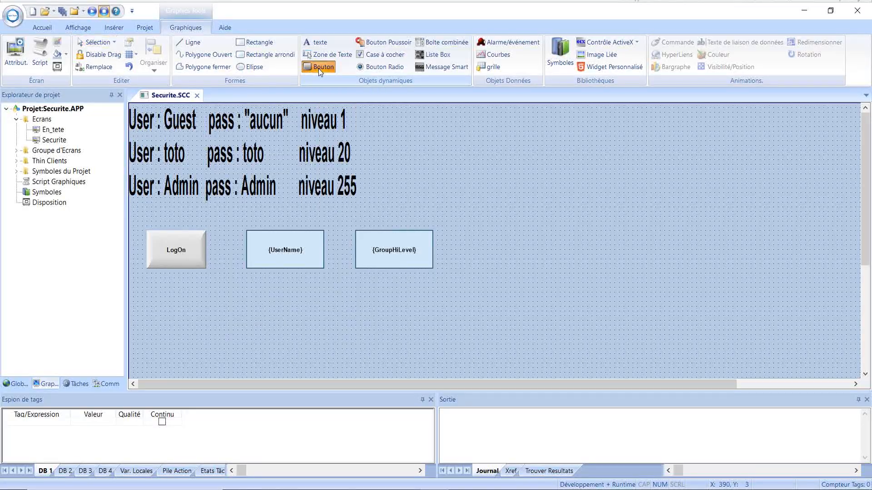
left_click_drag(158, 321, 242, 349)
left_click_drag(192, 330, 180, 325)
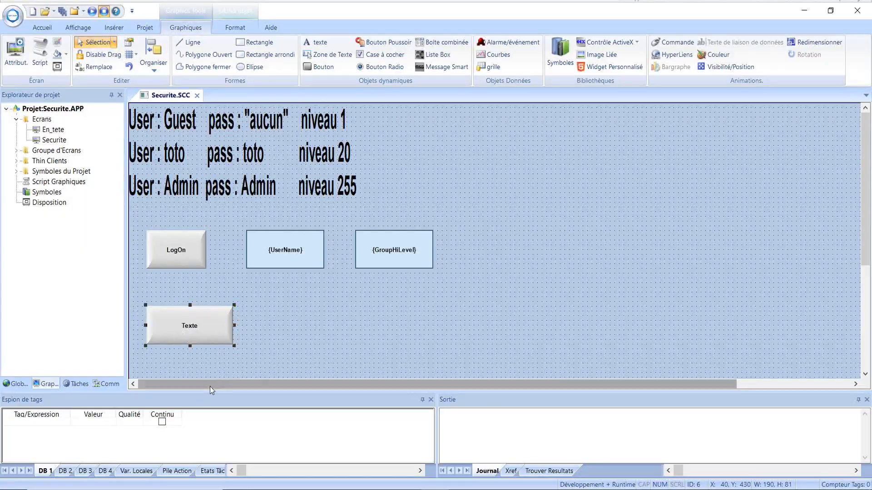
double_click(187, 329)
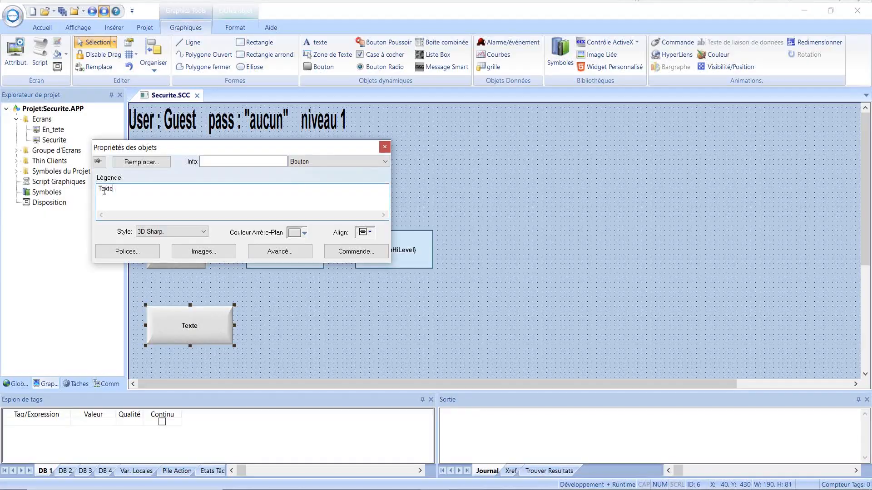
type("Ouverture Vanne")
type("niveau de")
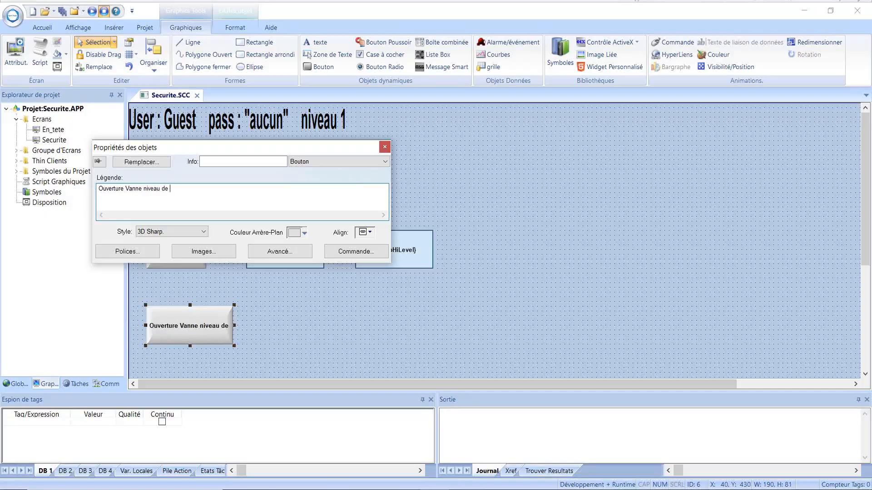
key("Return")
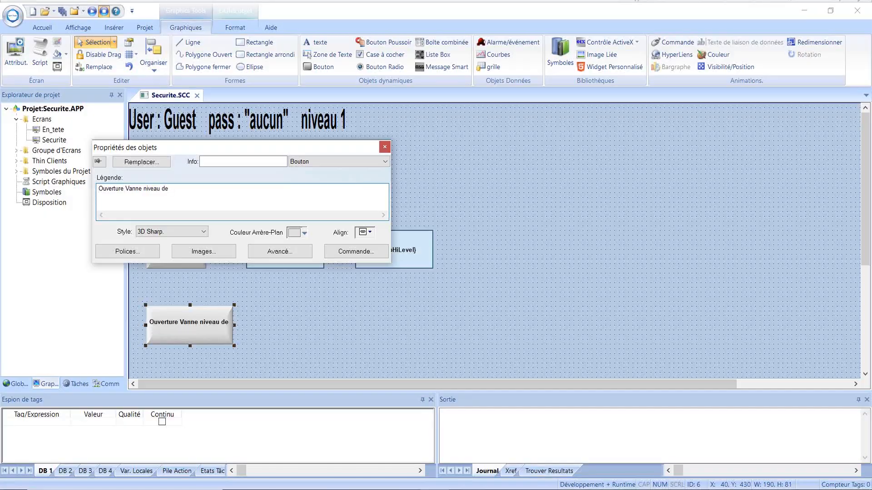
type("Securite mini 2")
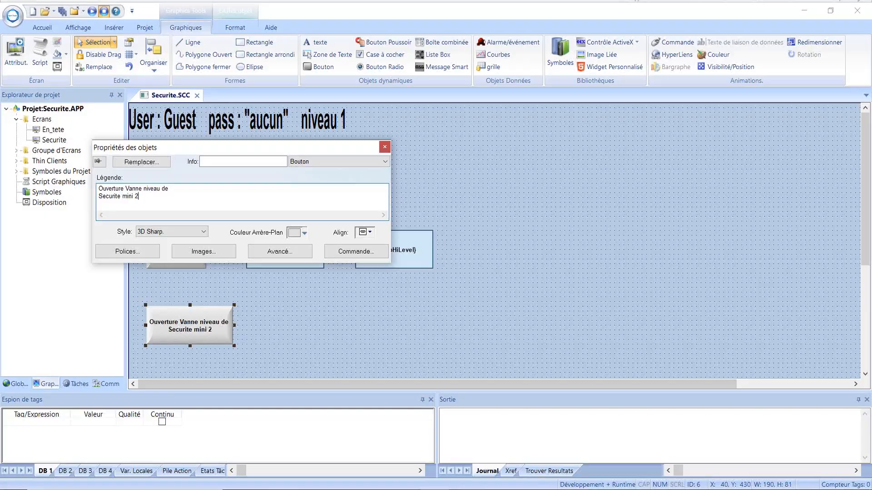
left_click(351, 254)
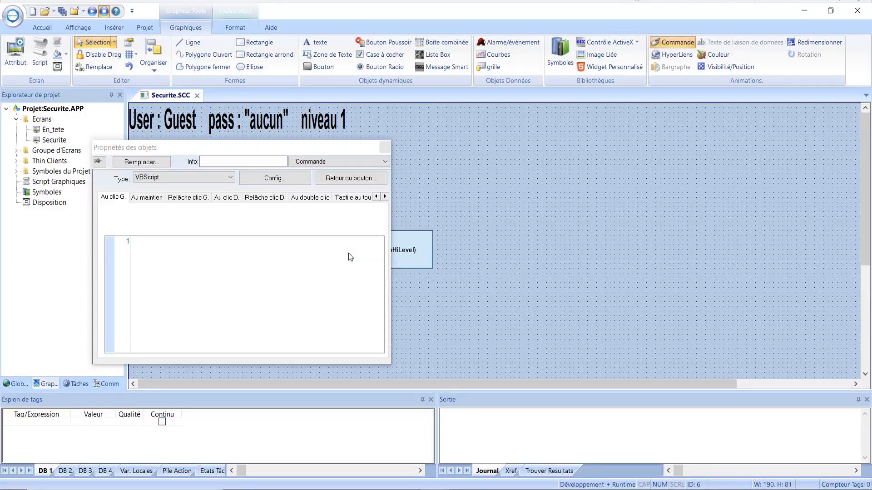
Set the valve button's on-click script to $Valve=1.
left_click(143, 241)
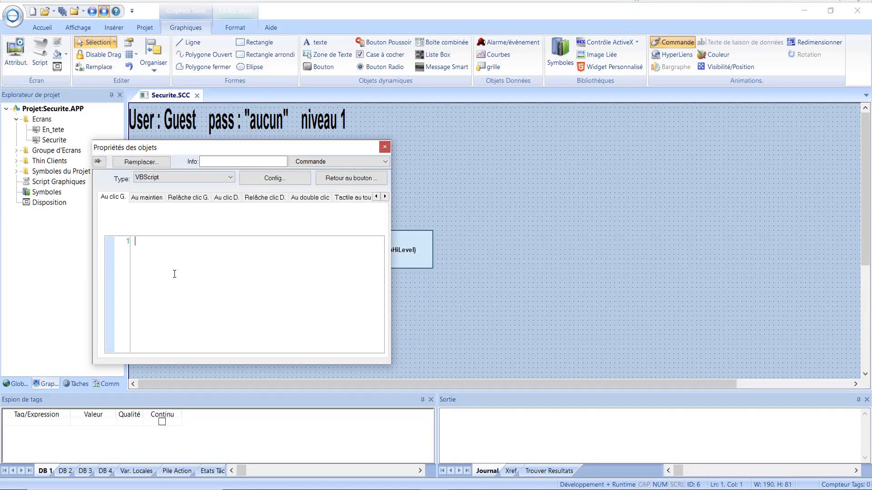
type("$")
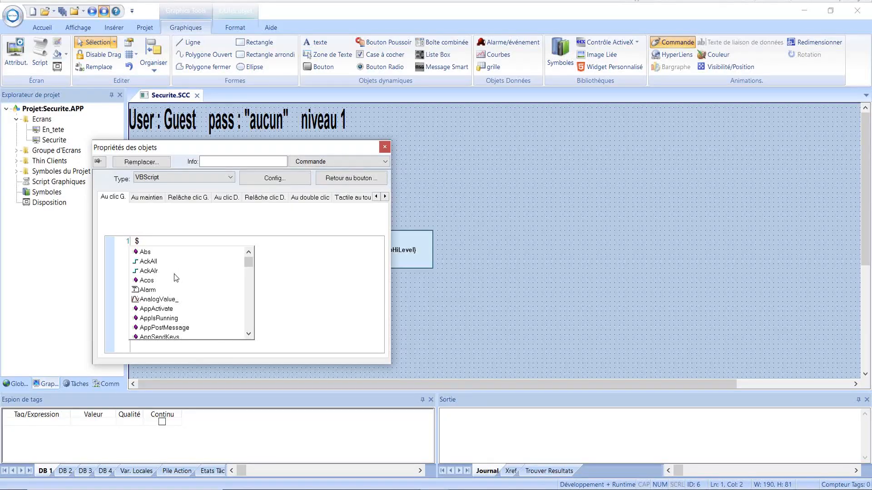
type("Va")
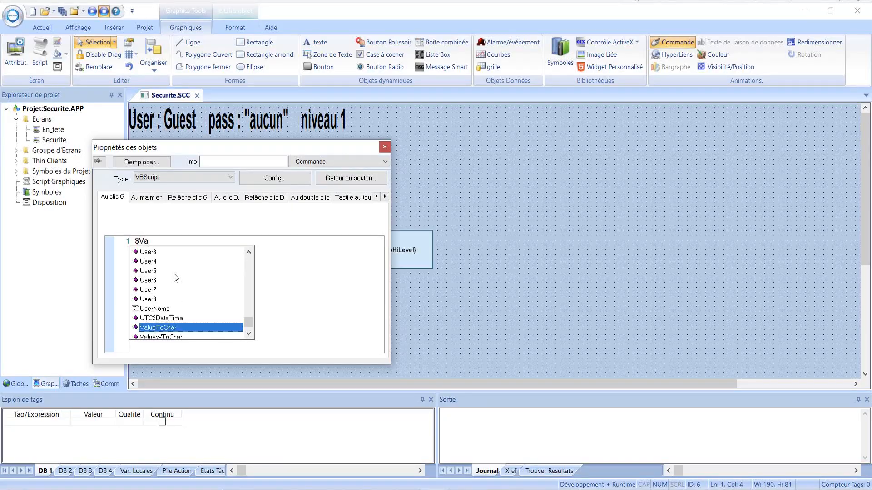
type("lve")
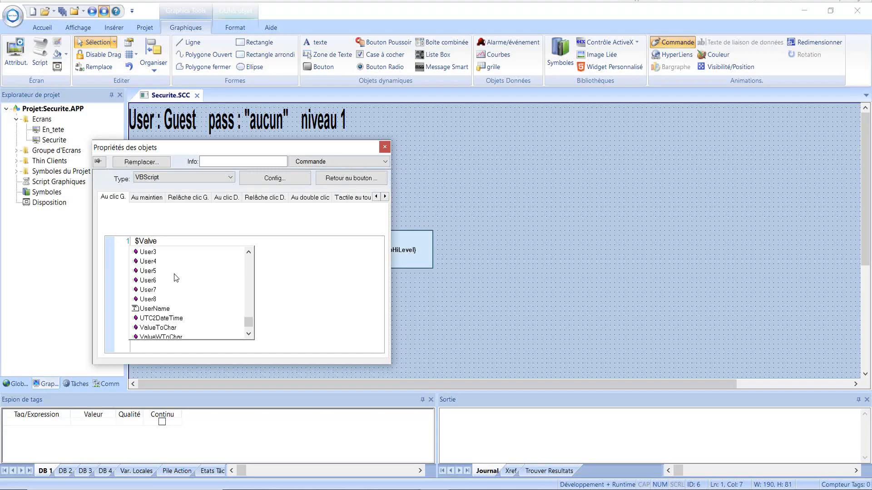
type("=")
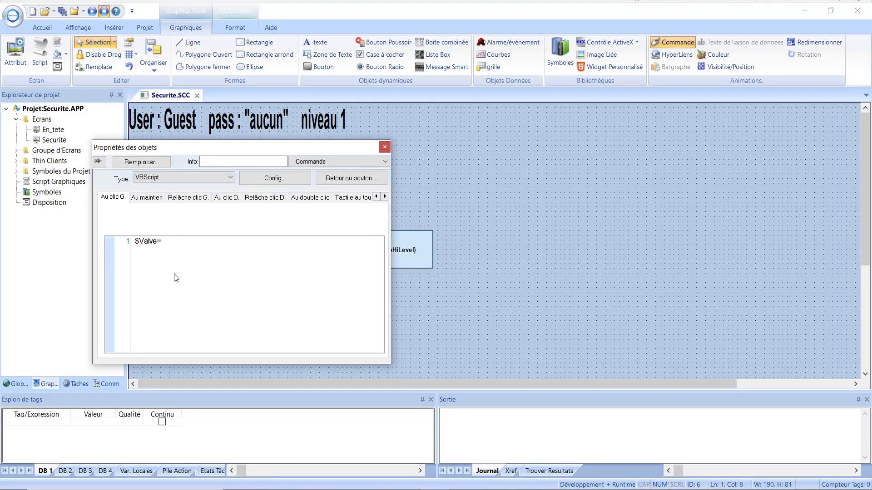
type("1")
left_click(384, 148)
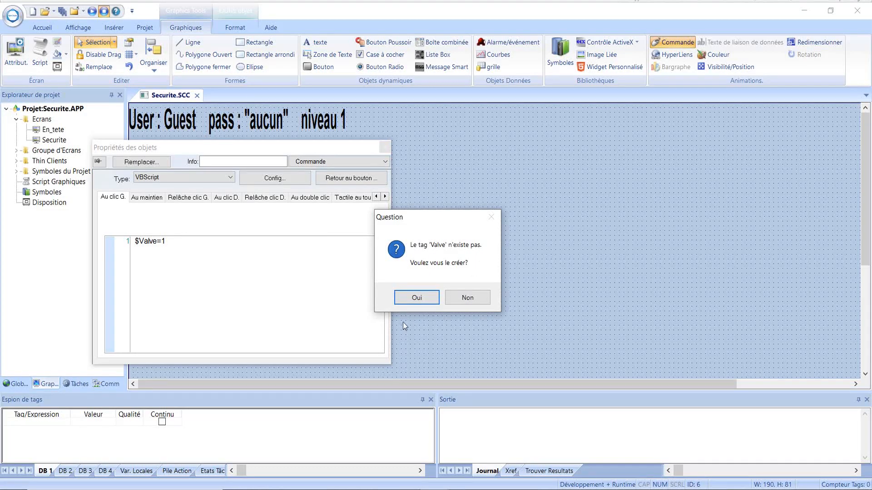
Create Valve as a new Boolean tag and reselect the valve button.
left_click(416, 299)
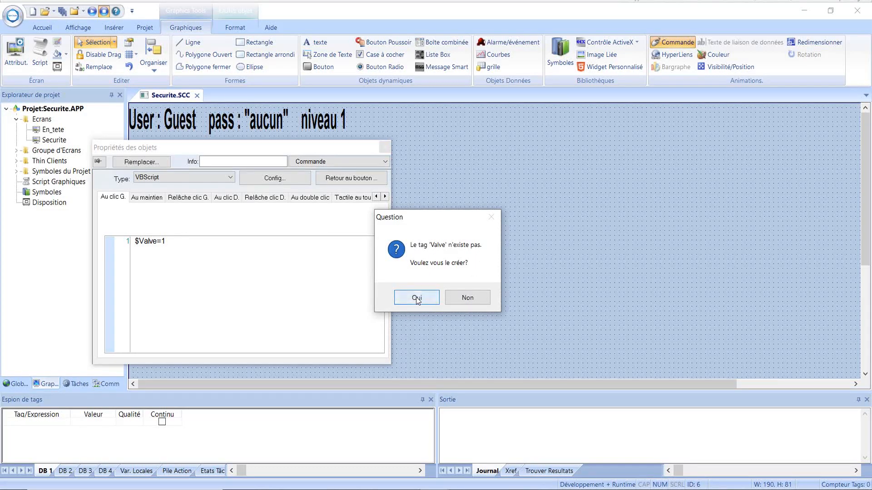
left_click(233, 214)
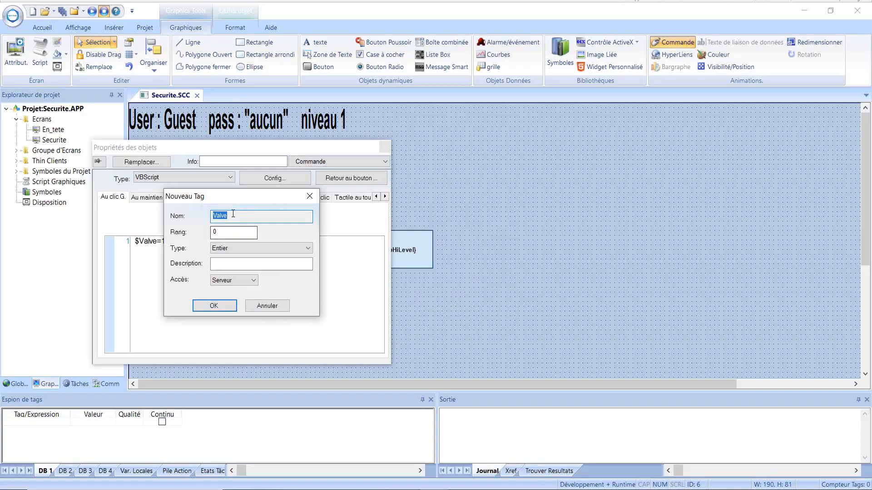
left_click(248, 249)
left_click(233, 257)
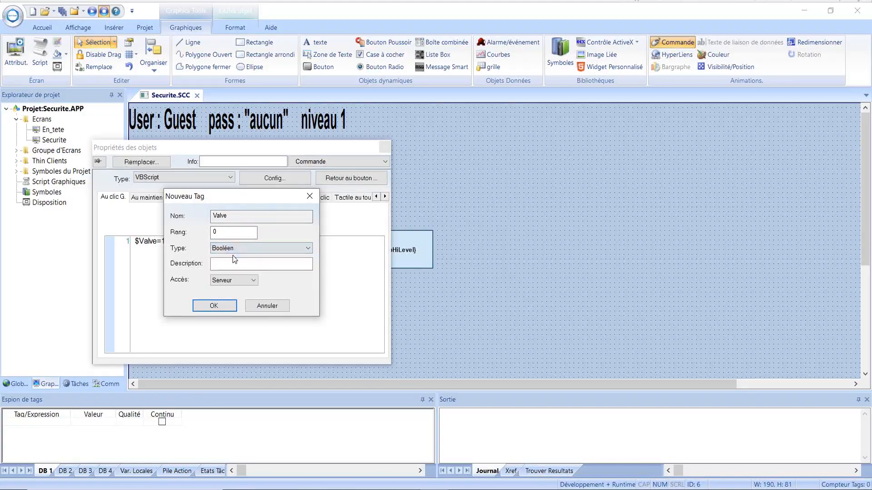
left_click(215, 307)
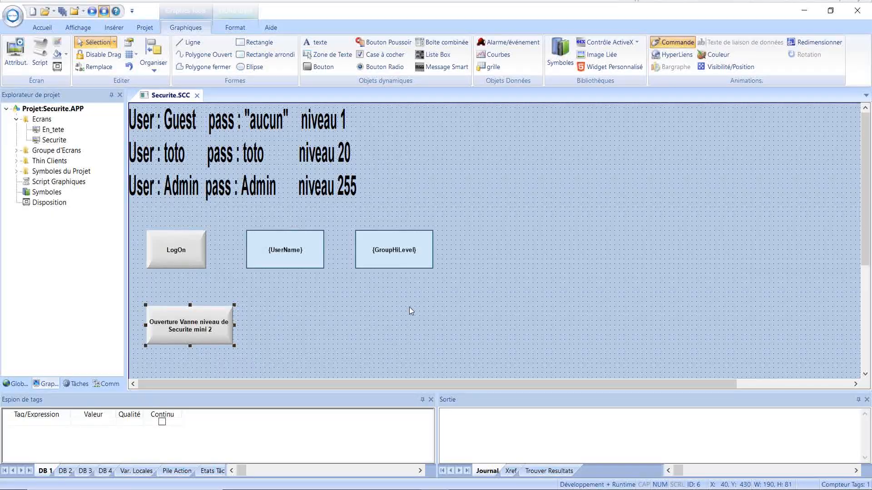
scroll(411, 309, "down", 1)
left_click(239, 343)
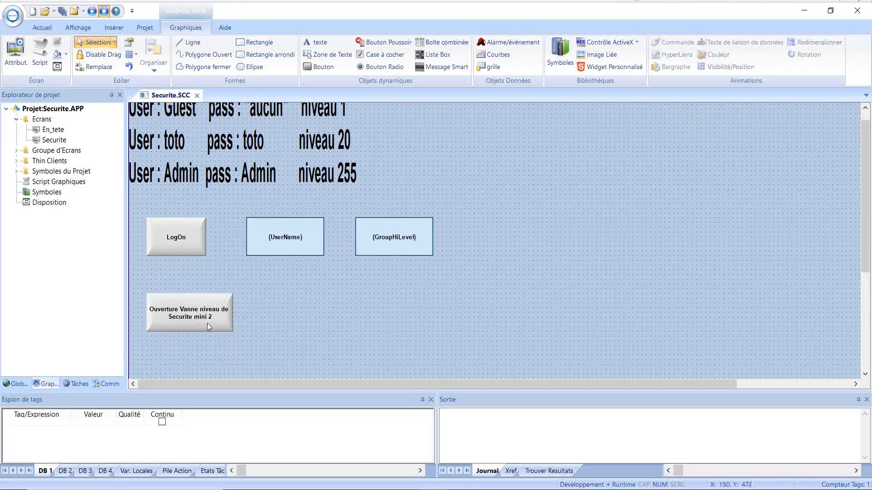
Set the Ouverture Vanne button's click command to require security level 2, then close its properties.
left_click(190, 312)
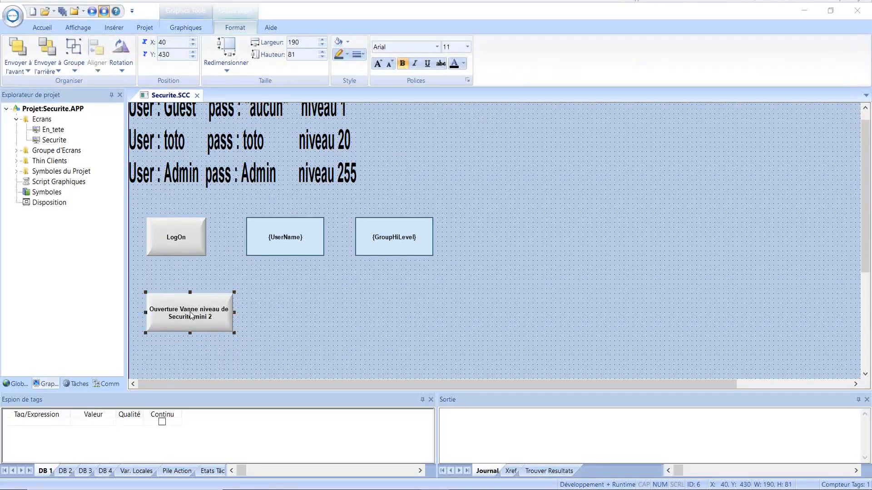
double_click(189, 317)
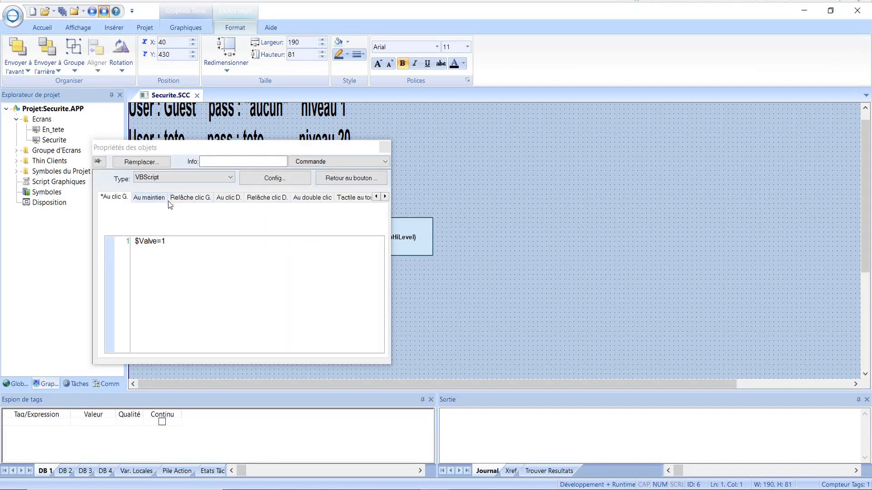
left_click(275, 178)
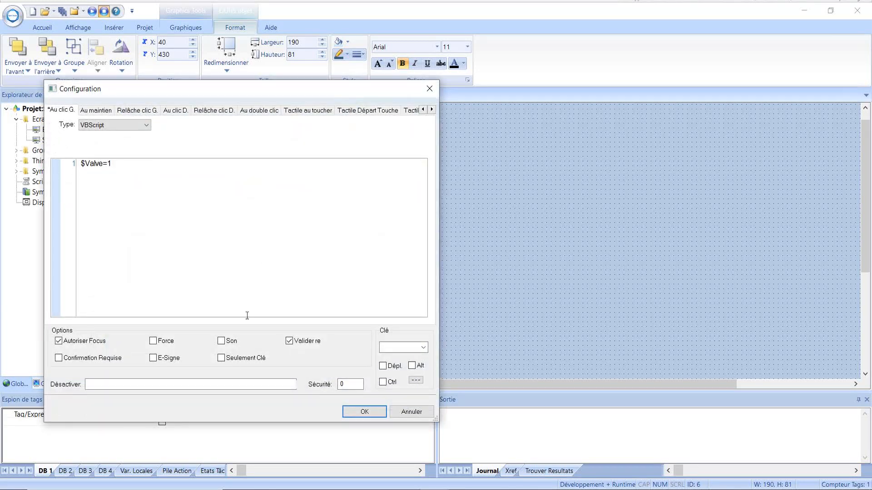
double_click(340, 384)
type("2")
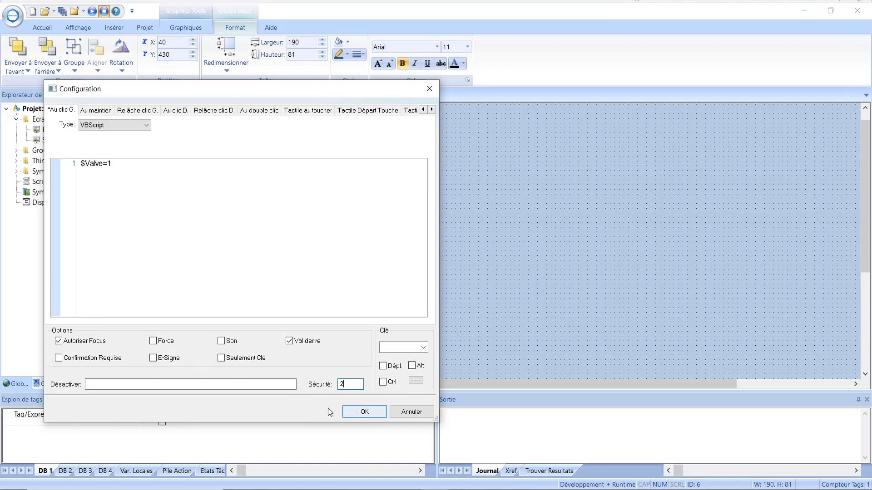
left_click(365, 413)
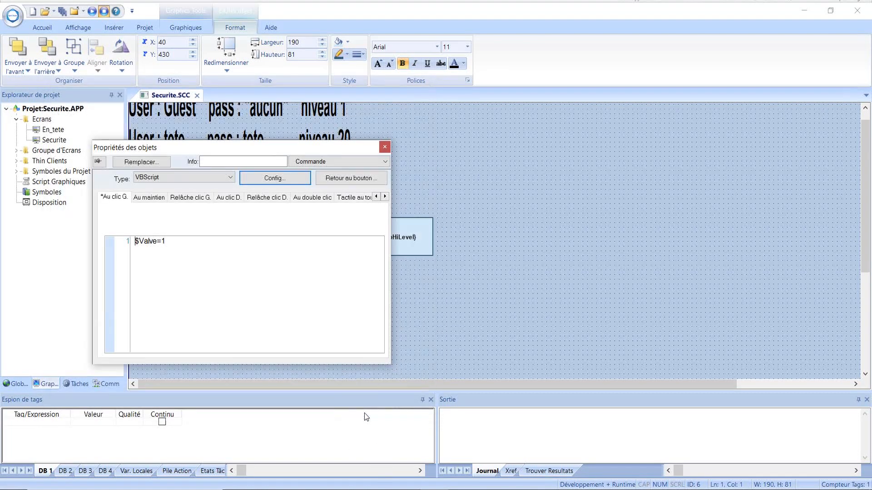
left_click(385, 147)
left_click(281, 343)
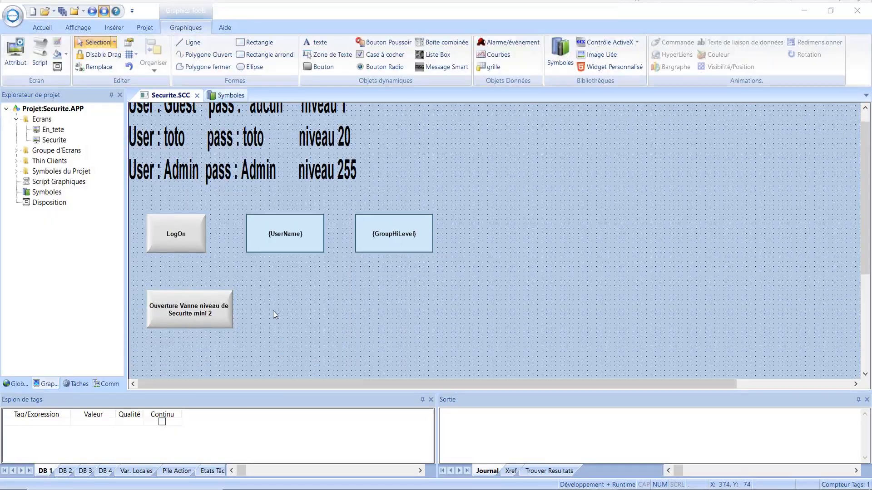
Pick the Valve19 symbol from Symboles système > Valves and return to the Securite.SCC screen.
left_click(560, 59)
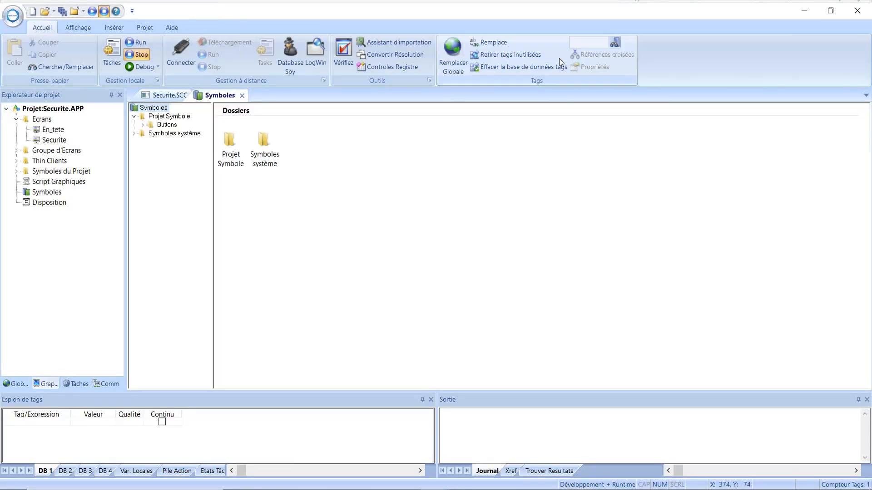
left_click(135, 134)
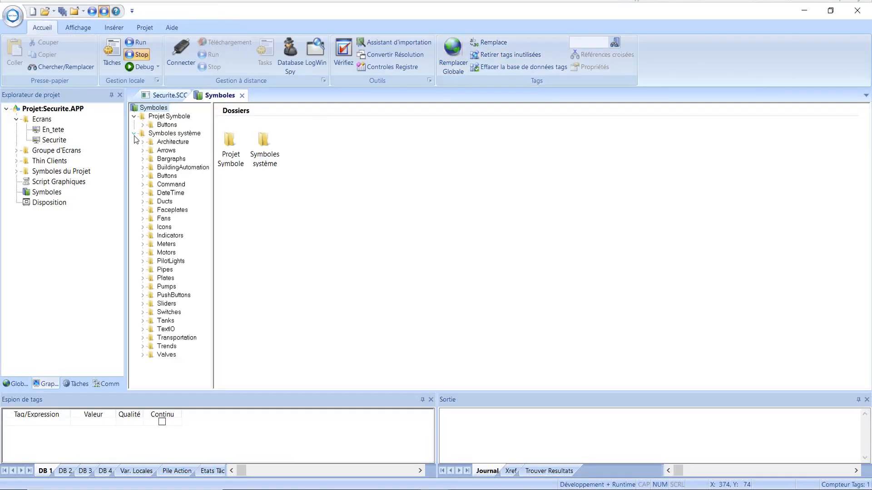
left_click(142, 354)
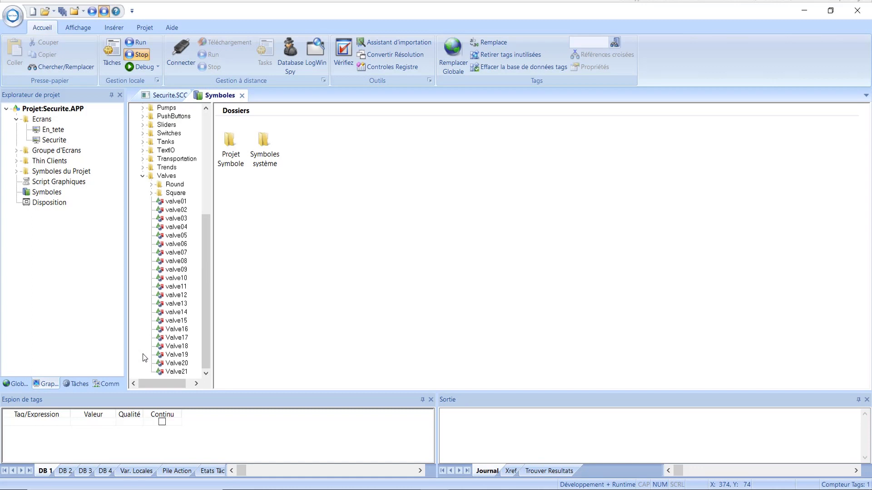
left_click(166, 176)
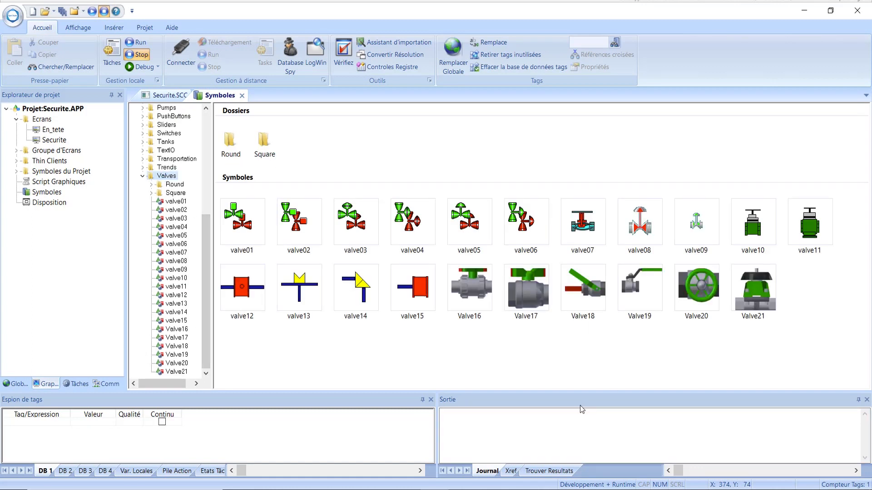
left_click(636, 290)
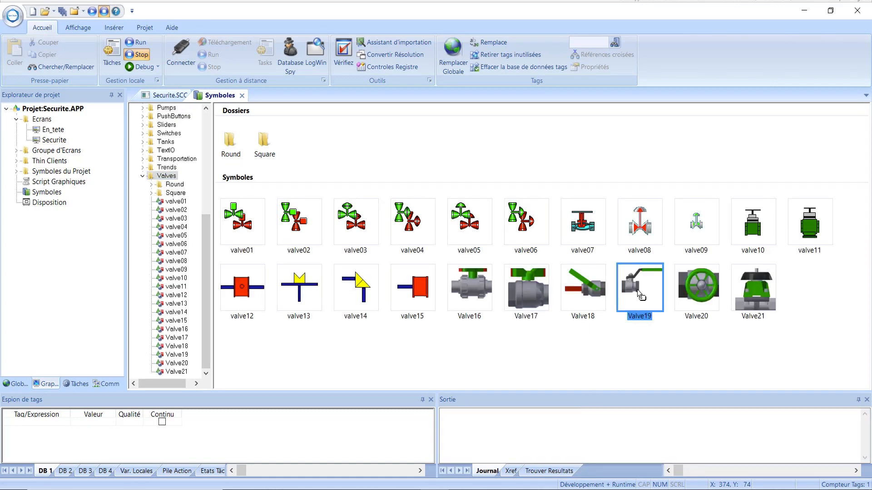
left_click(169, 96)
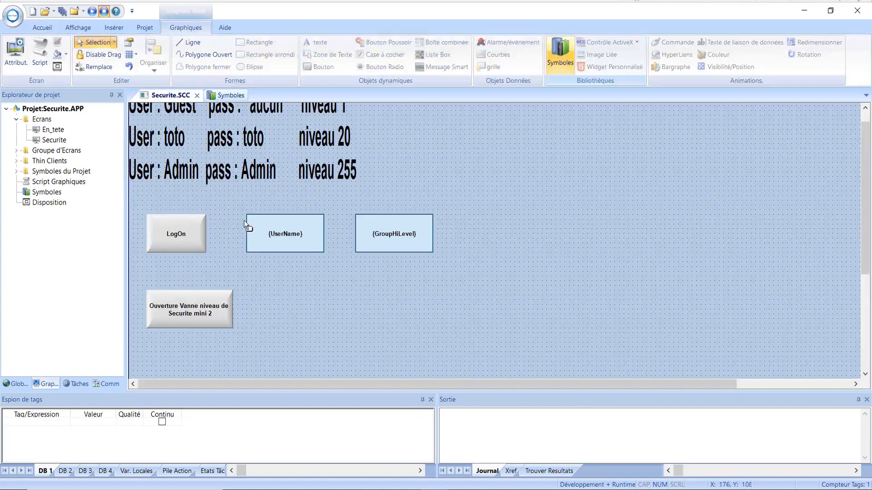
Place Valve19 right of the open-valve button and link its TagState to the Valve tag.
left_click(287, 300)
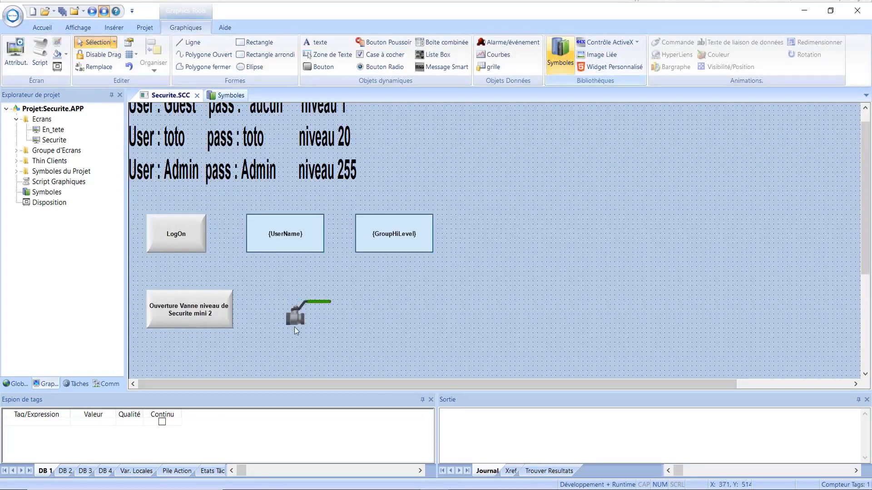
double_click(294, 317)
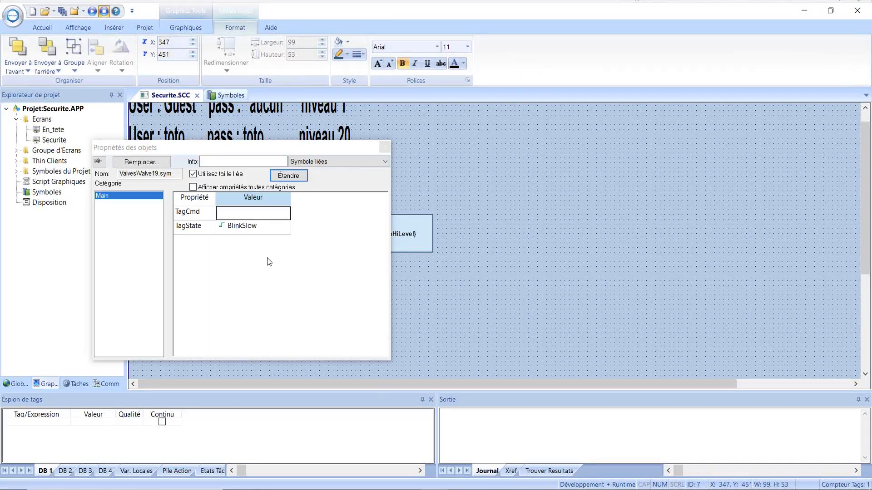
double_click(267, 232)
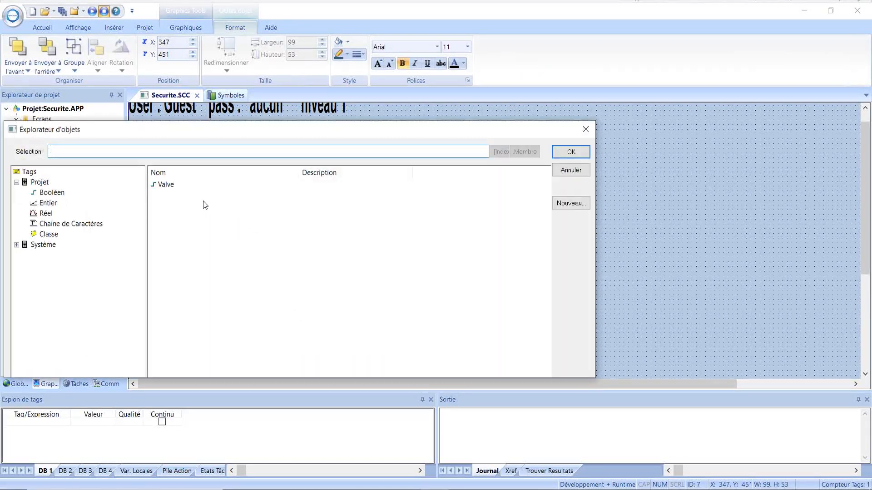
double_click(169, 184)
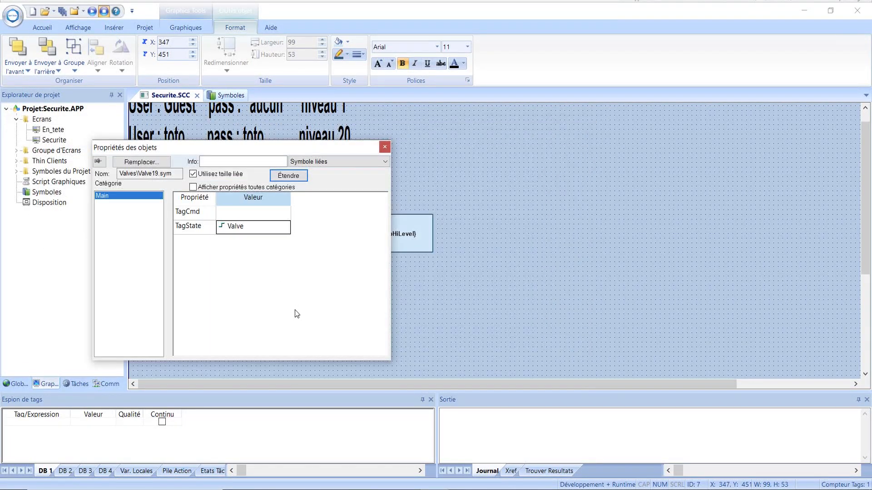
left_click(385, 146)
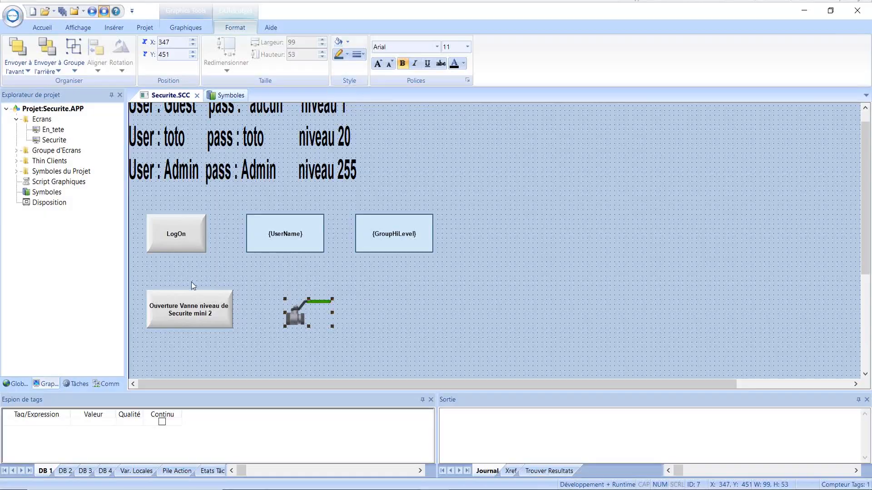
left_click(182, 309)
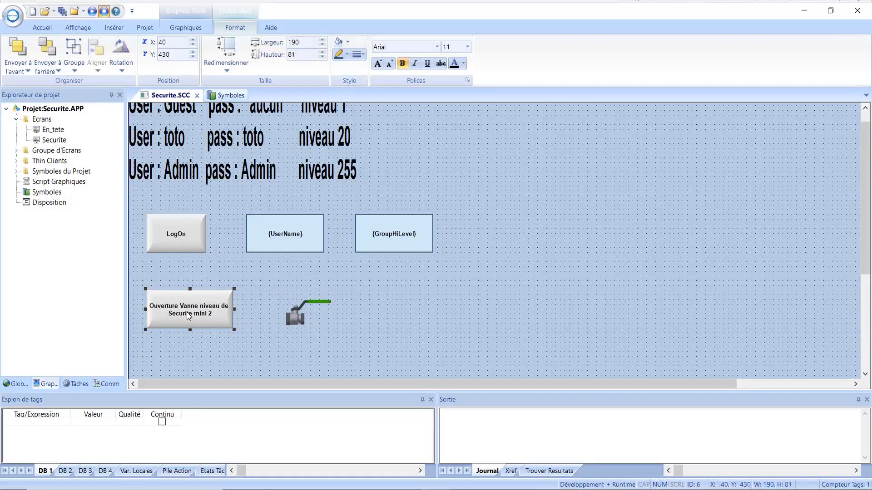
Paste two copies of the Ouverture Vanne button, stacked right of the valve and widened to match.
left_click(413, 293)
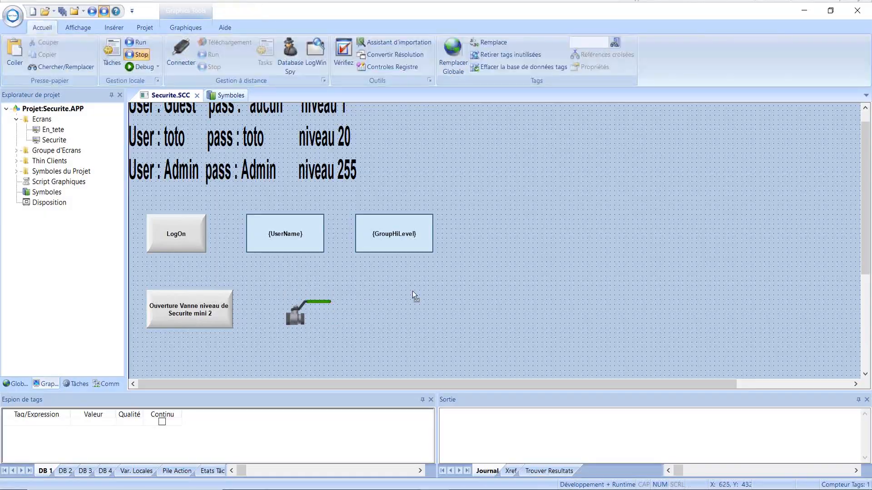
key("ctrl+v")
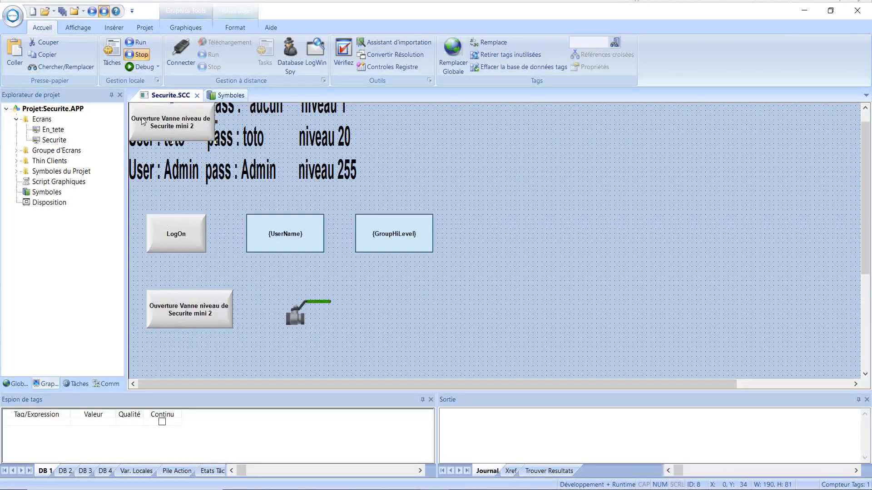
left_click_drag(150, 116, 500, 287)
left_click(397, 340)
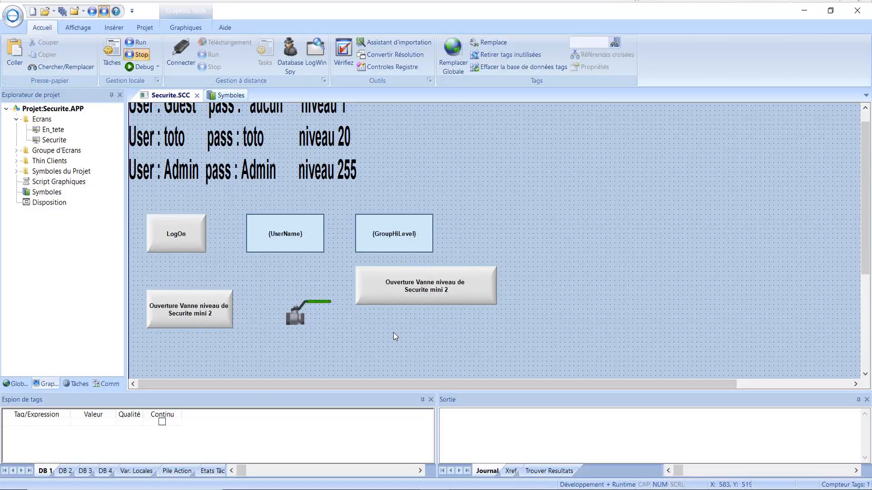
key("ctrl+v")
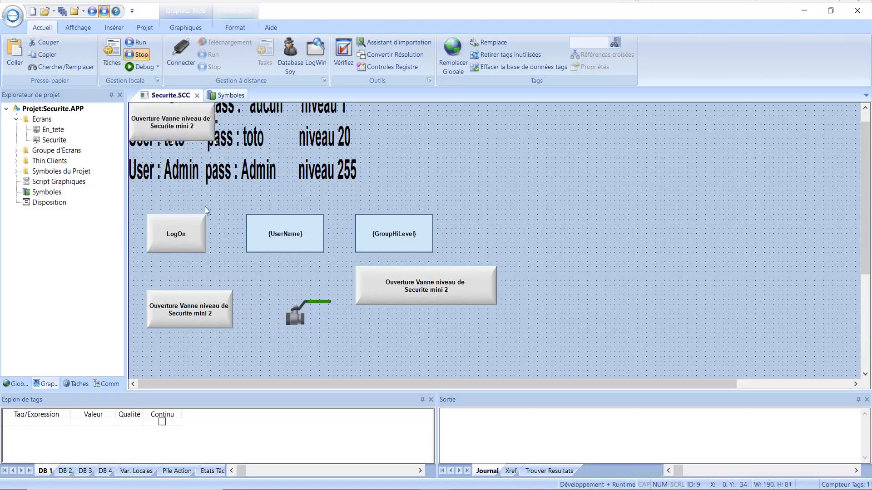
left_click_drag(162, 129, 383, 339)
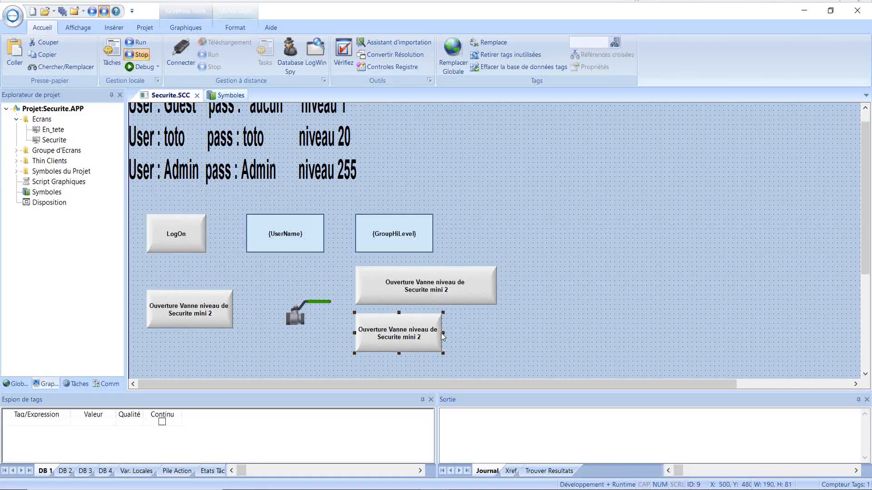
left_click_drag(443, 335, 500, 334)
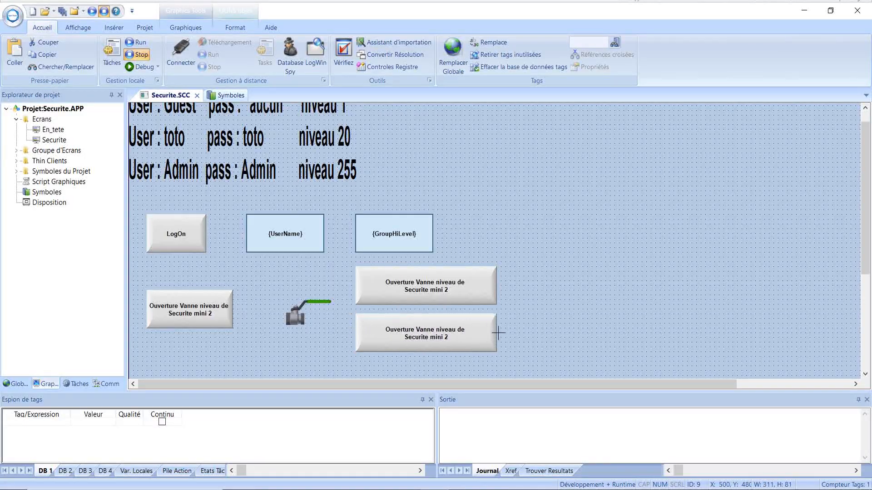
left_click(403, 289)
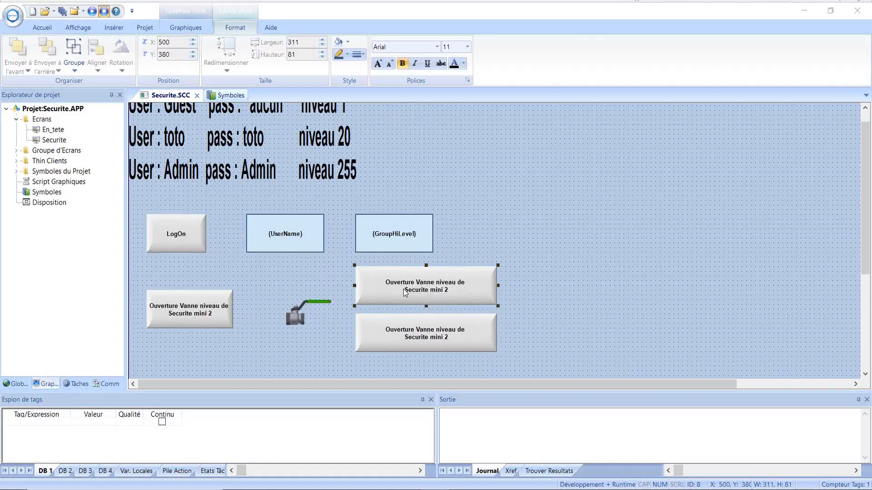
Change the upper copy's click script to $Valve=0 with required security level 20.
double_click(400, 299)
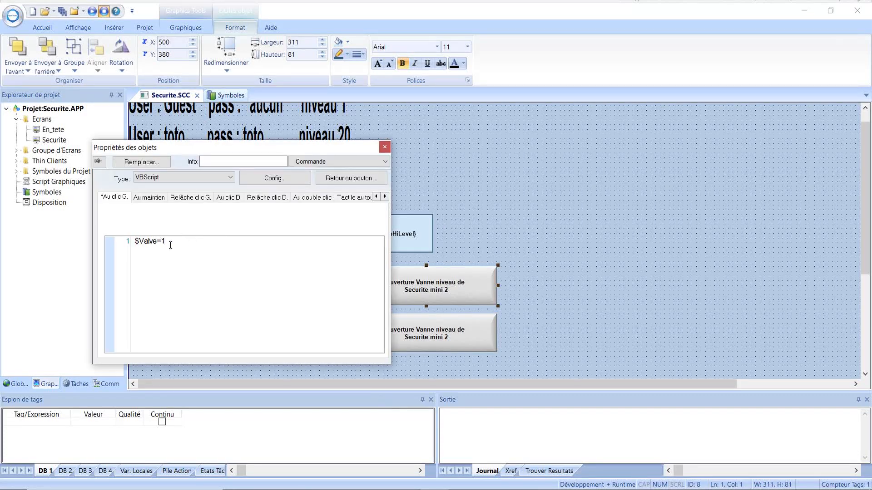
left_click_drag(166, 242, 161, 242)
type("0")
left_click(272, 179)
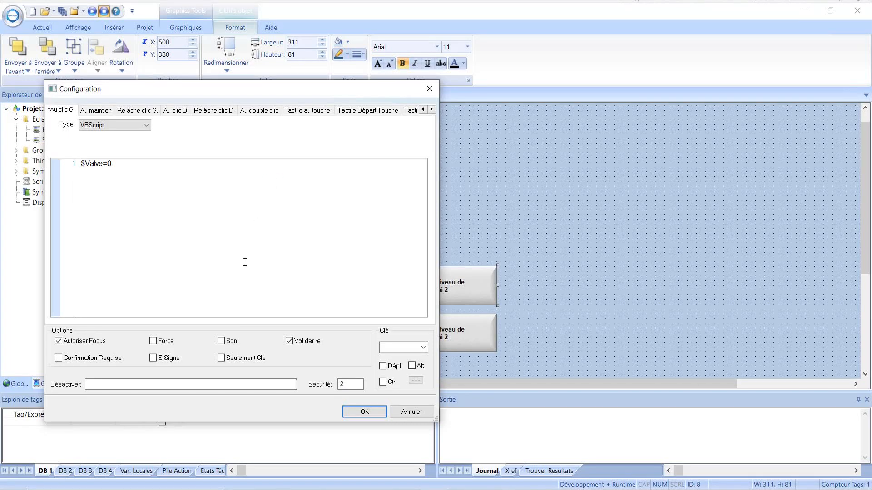
left_click(345, 385)
type("0")
left_click(364, 412)
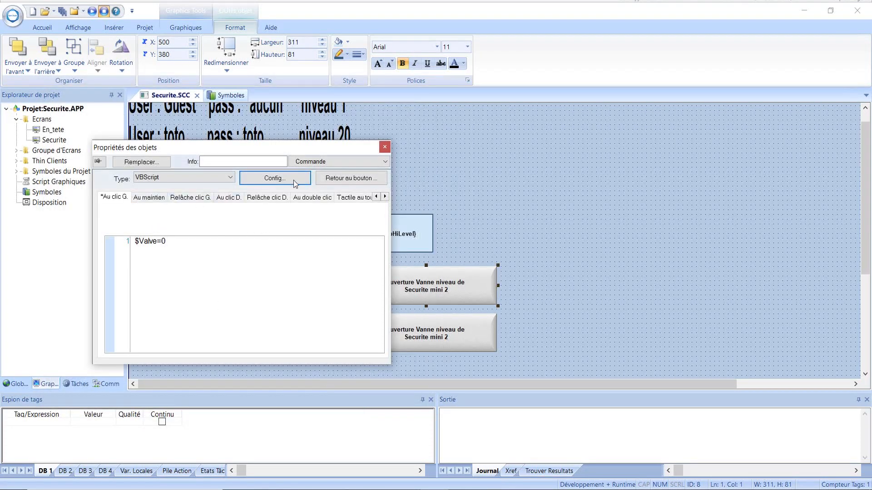
left_click(348, 178)
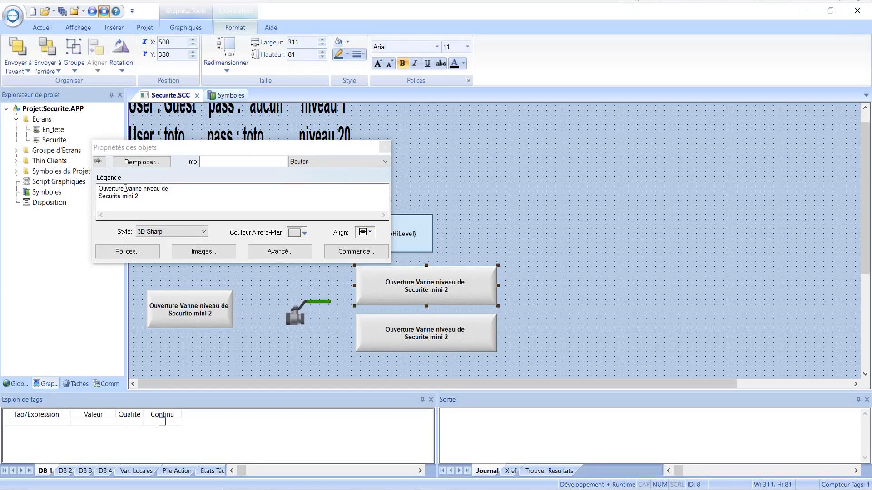
Change the caption to 'Fermeture Vanne' and its ending to 'mini 20 sans'.
left_click_drag(125, 188, 94, 191)
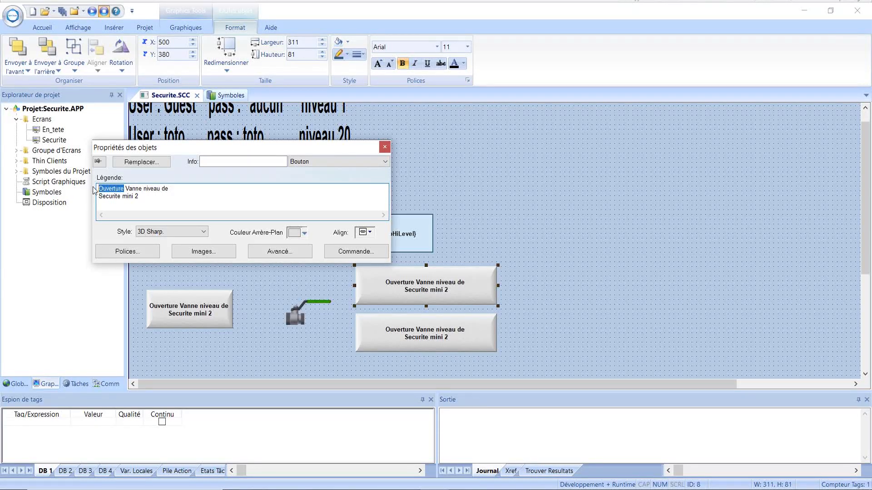
type("Ferme")
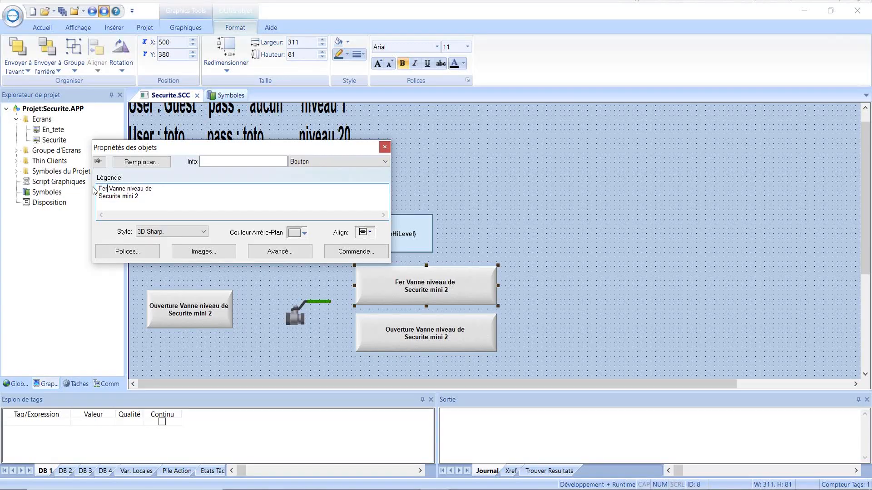
type("ture")
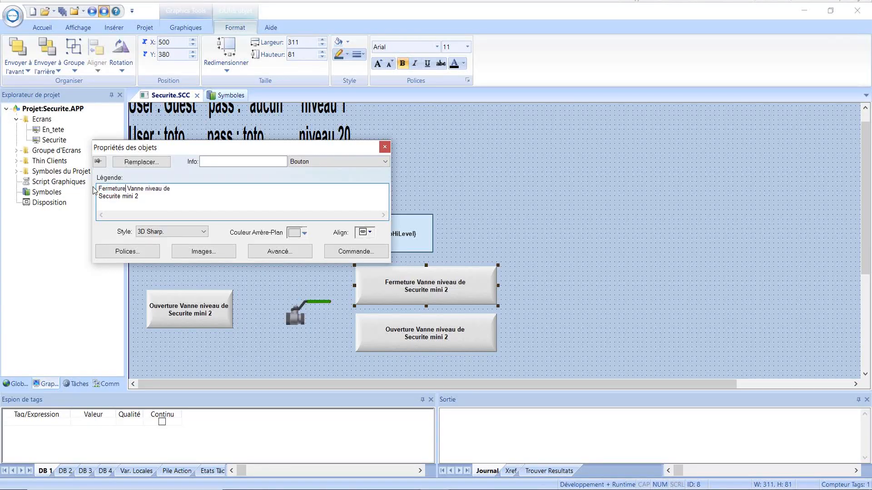
double_click(137, 196)
type("20 d")
key("BackSpace")
type("sans")
Rearrange the caption onto two lines, append 'signature numerique', and close the dialog.
key("Return")
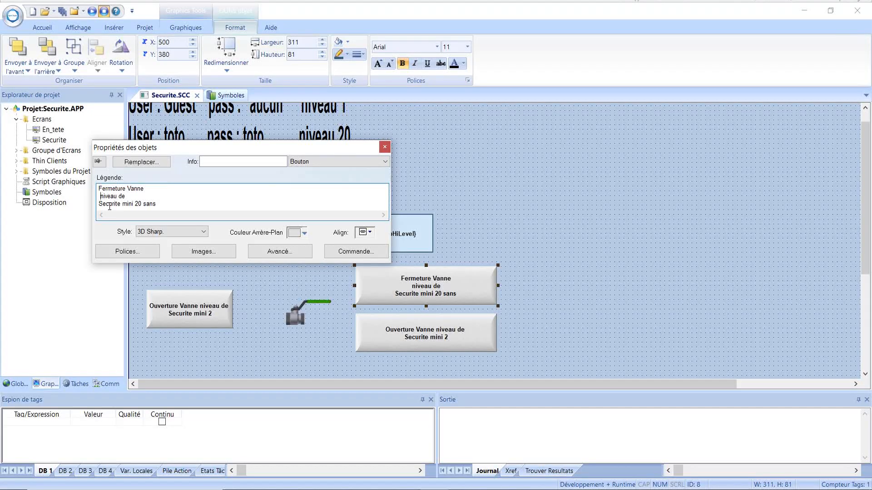
key("BackSpace")
key("Return")
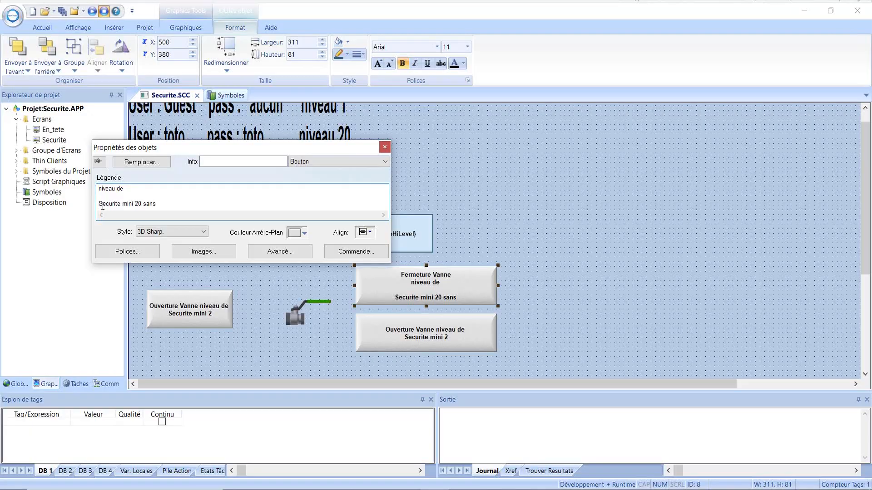
key("BackSpace")
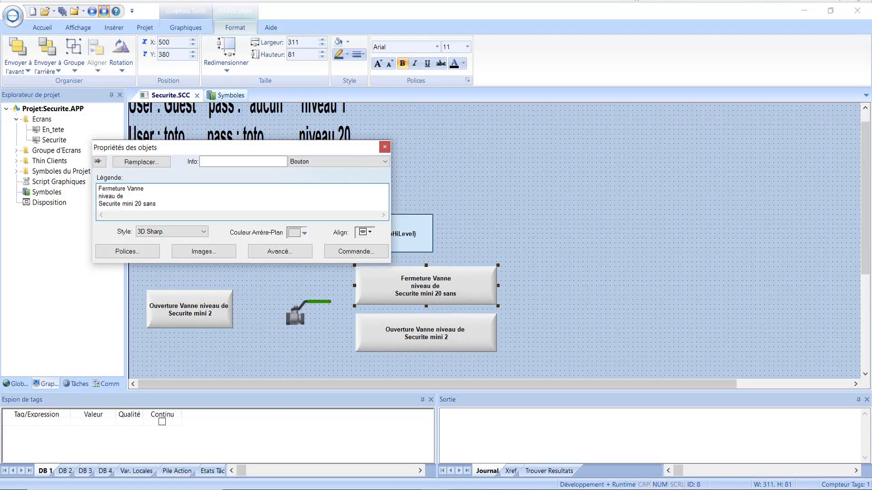
key("BackSpace")
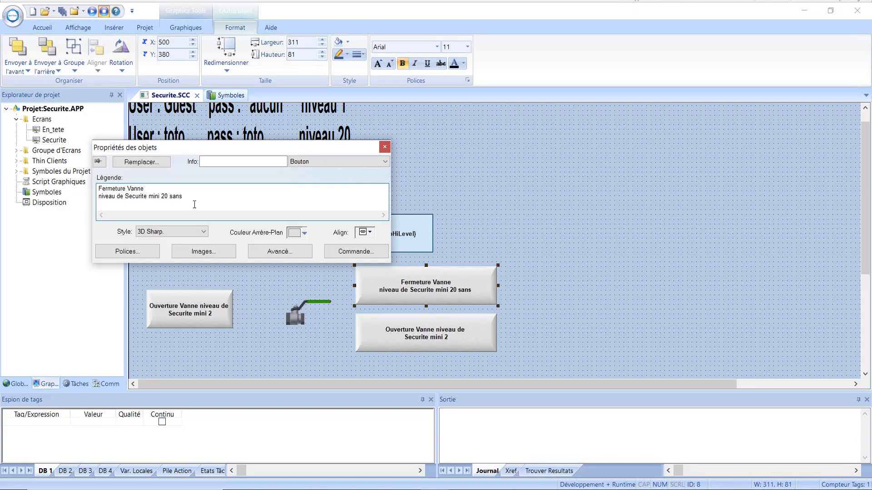
type("signa")
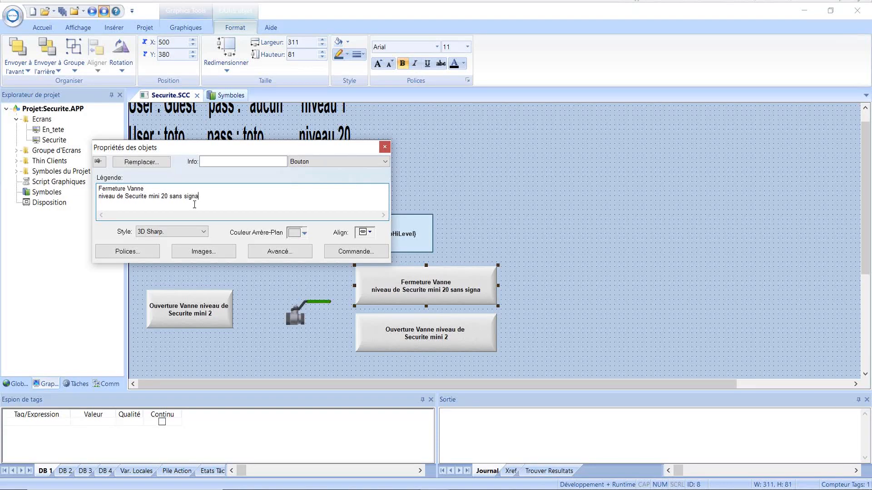
type("ture")
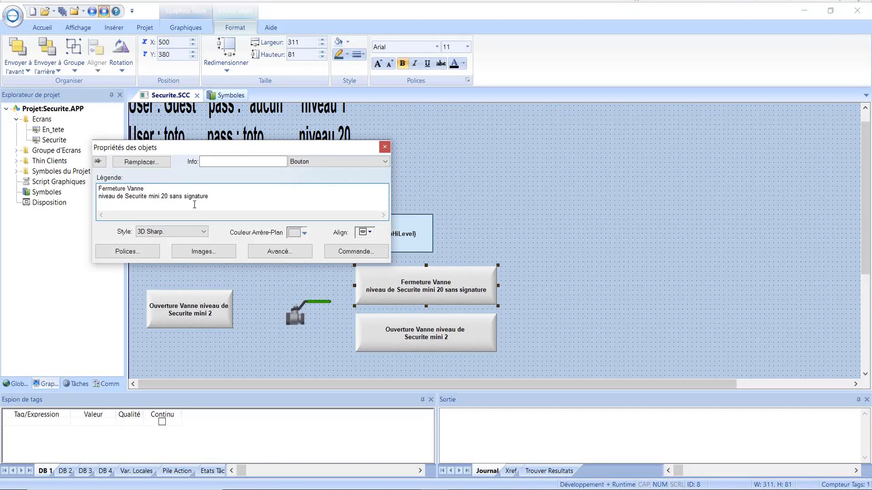
type(" n")
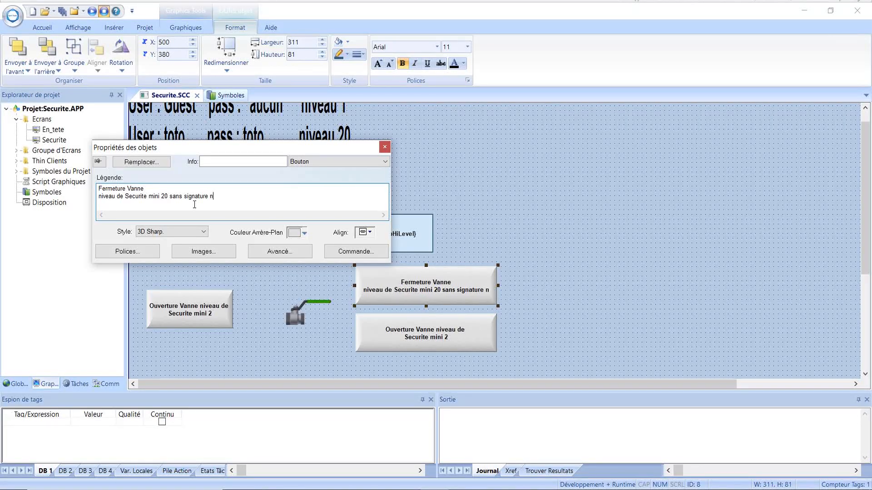
type("umerique")
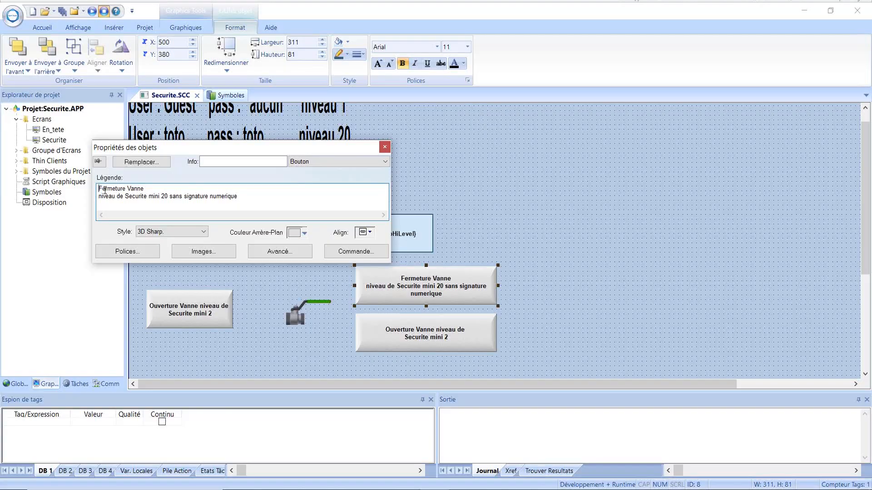
key("Tab")
key("shift+Tab")
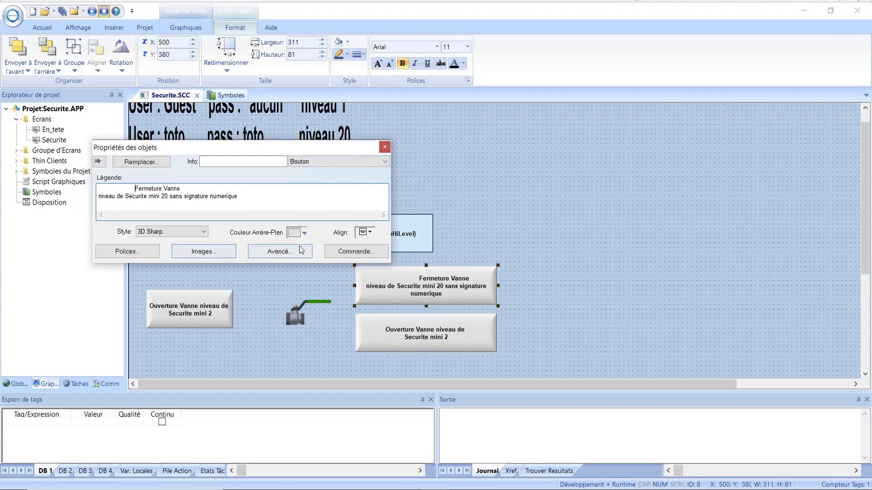
left_click(384, 148)
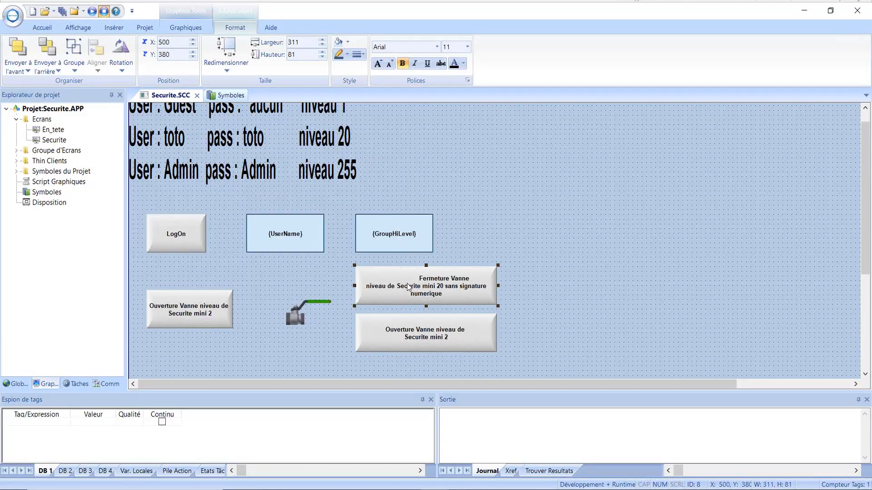
Delete the leading spaces before 'Fermeture Vanne' in the button's Légende and close the dialog.
double_click(371, 289)
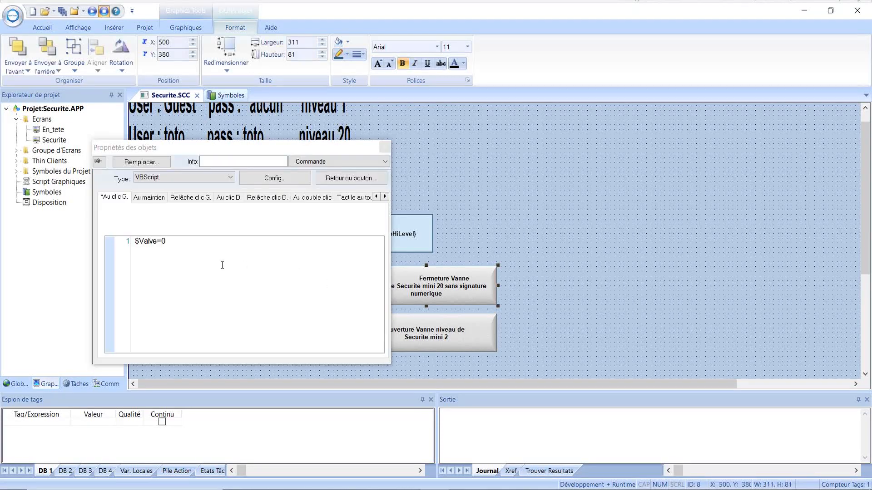
left_click(349, 178)
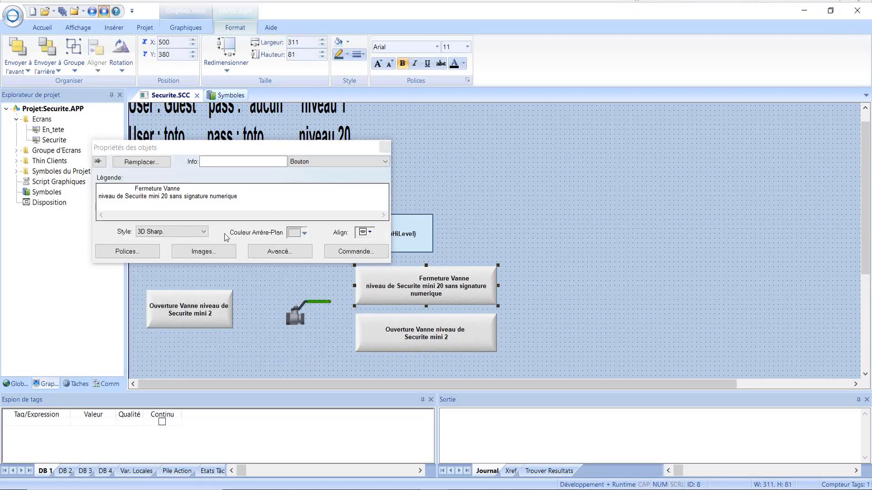
left_click(153, 210)
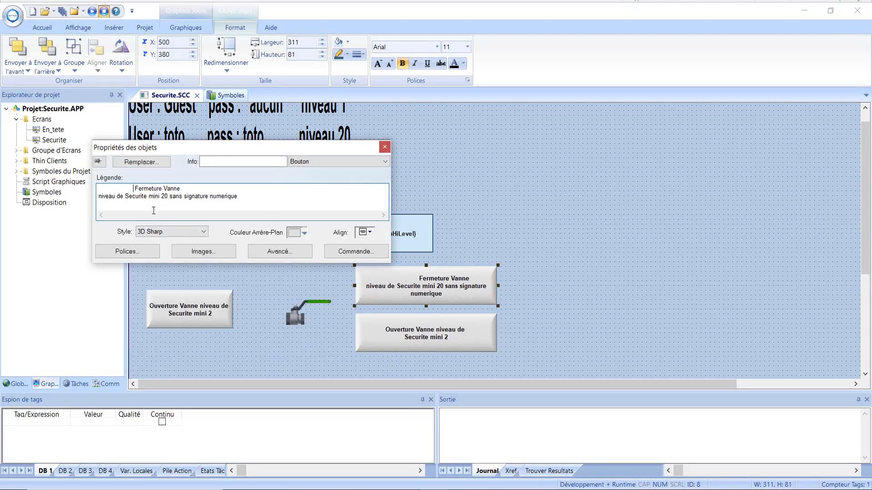
left_click(135, 188)
key("BackSpace")
key("BackSpace")
key("BackSpace")
key("BackSpace")
key("BackSpace")
key("BackSpace")
key("BackSpace")
key("BackSpace")
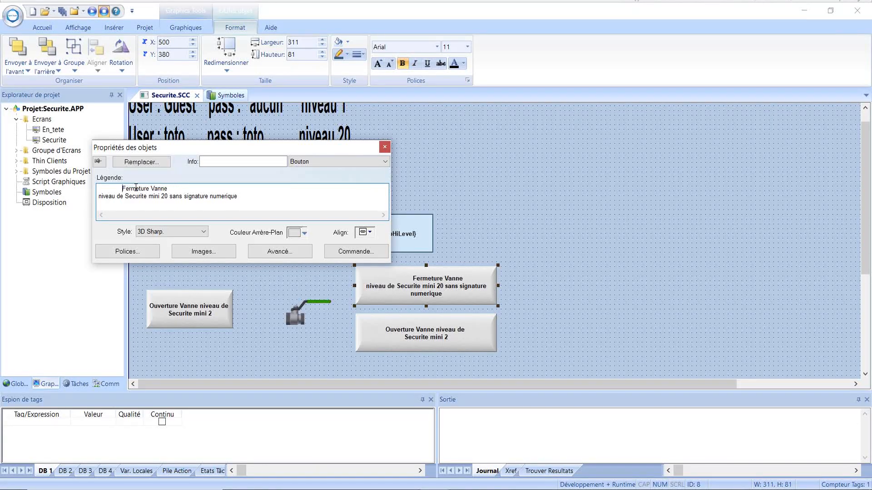
key("BackSpace")
key("BackSpace")
key("BackSpace")
key("BackSpace")
key("BackSpace")
key("BackSpace")
key("BackSpace")
key("BackSpace")
key("BackSpace")
key("BackSpace")
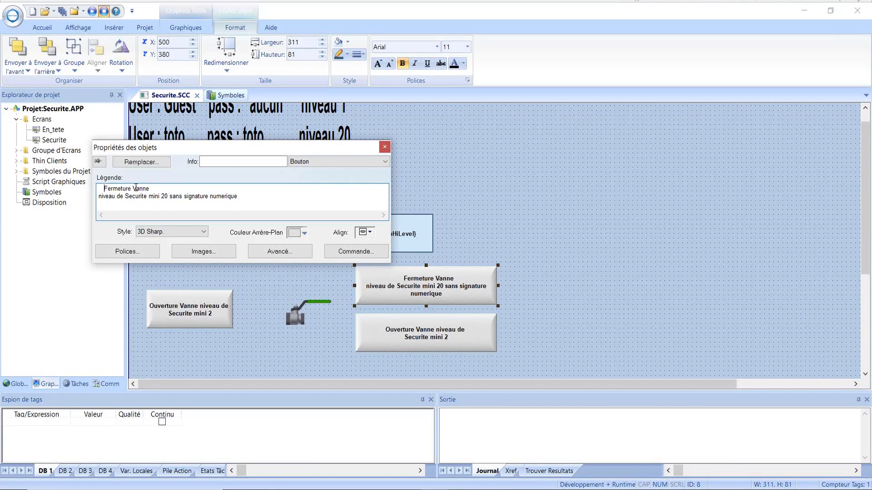
key("BackSpace")
key("BackSpace")
key("BackSpace")
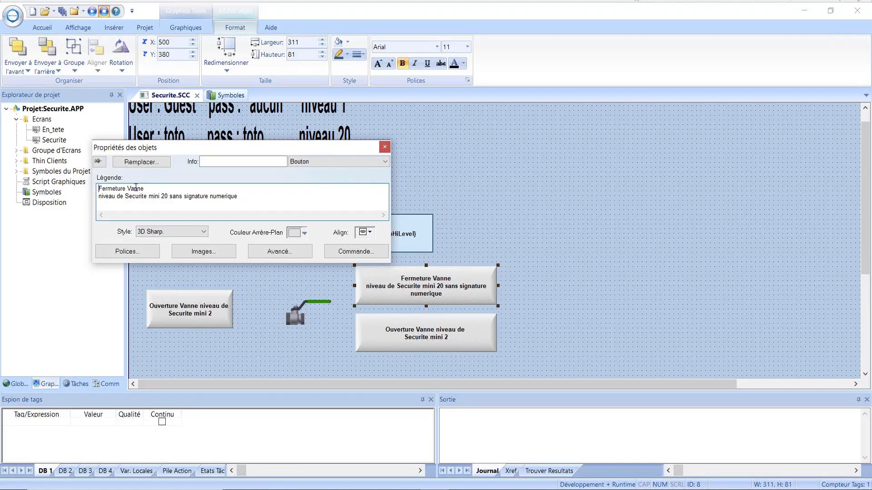
left_click(385, 147)
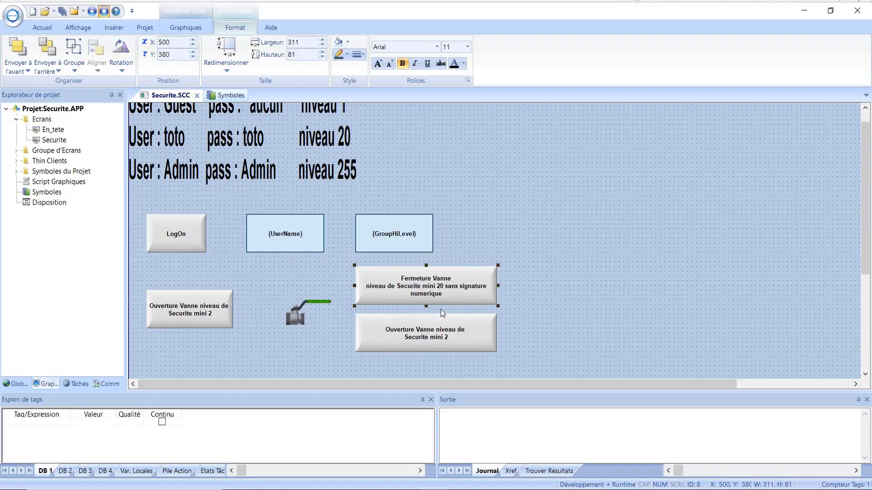
Reopen the Fermeture Vanne caption to verify the two lines are aligned.
double_click(419, 285)
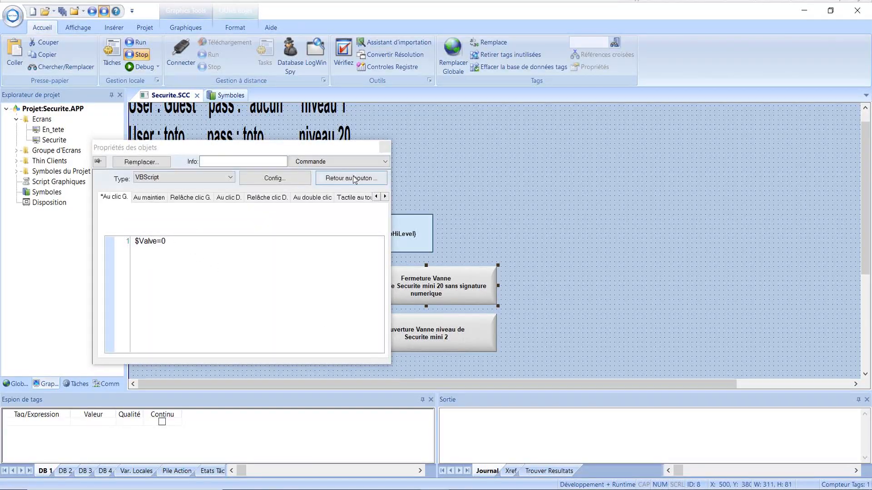
left_click(354, 178)
left_click_drag(246, 196, 83, 190)
key("ctrl+c")
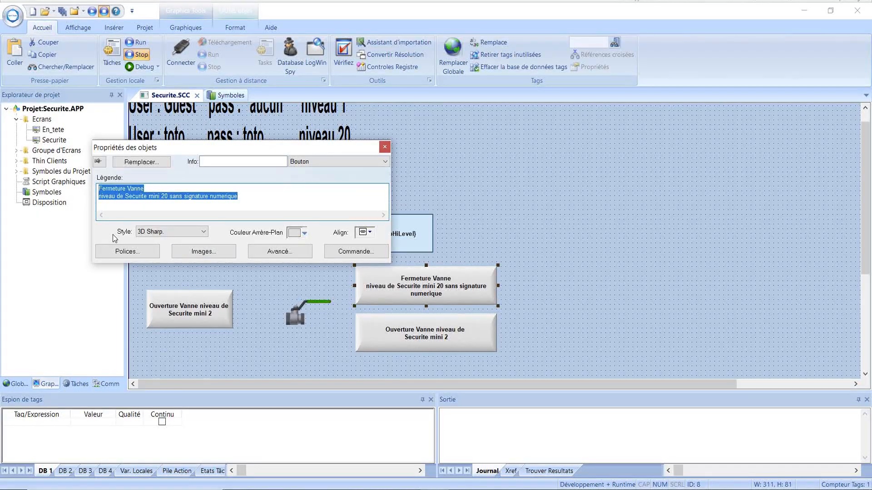
left_click(290, 196)
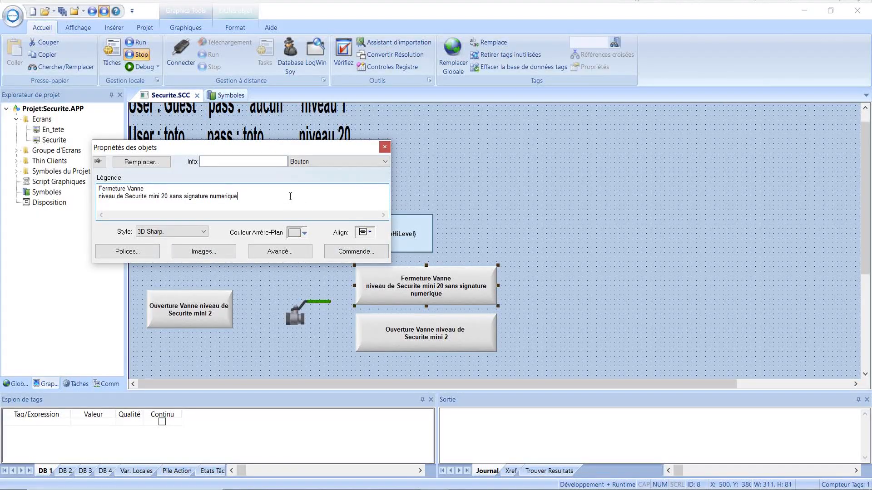
left_click(385, 147)
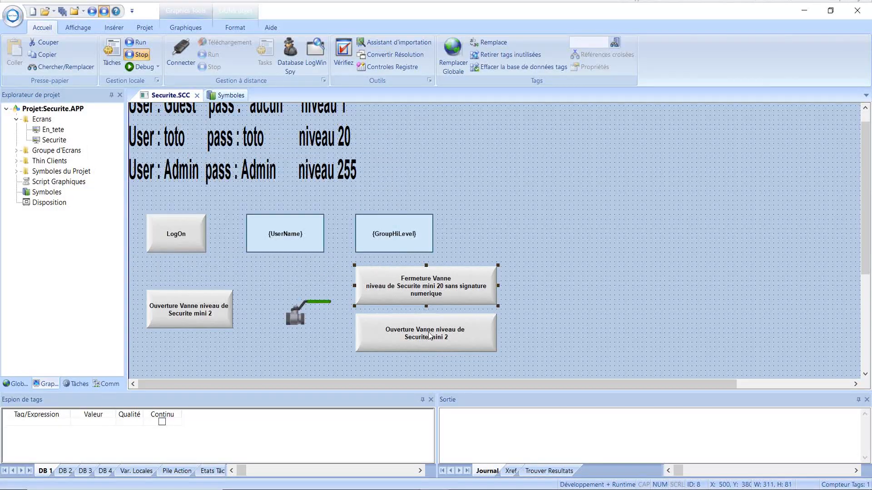
left_click(429, 337)
Change the lower button's script to $Valve=0 and require an electronic signature (E-Signe).
double_click(425, 340)
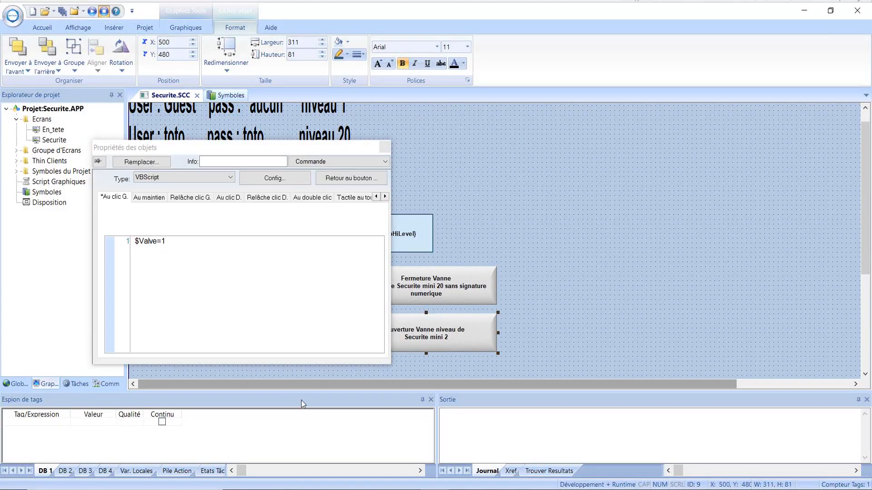
left_click(166, 241)
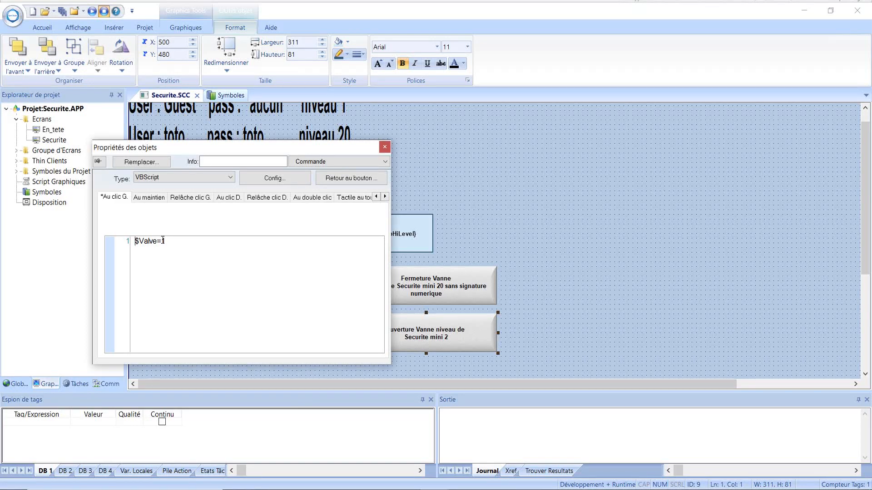
double_click(164, 241)
type("0")
left_click(274, 179)
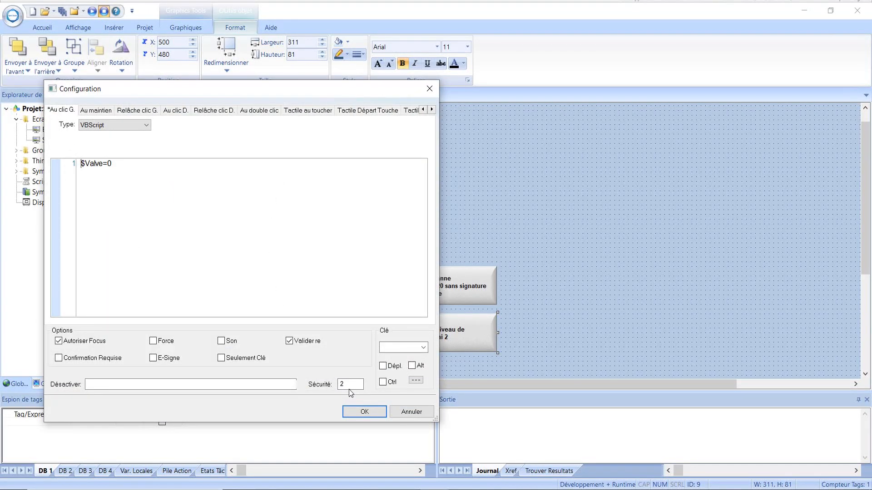
left_click(351, 387)
left_click(153, 359)
left_click(365, 412)
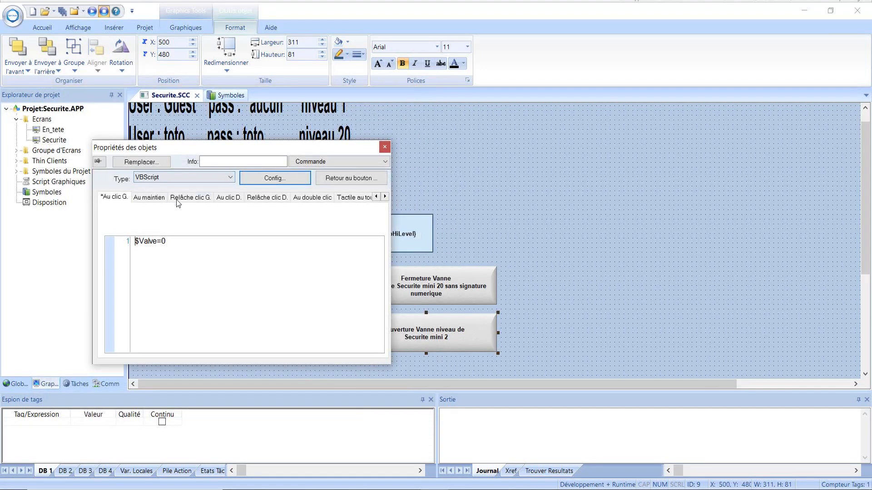
Paste the Fermeture Vanne caption onto the lower button, replacing 'sans' with 'avec'.
left_click(336, 179)
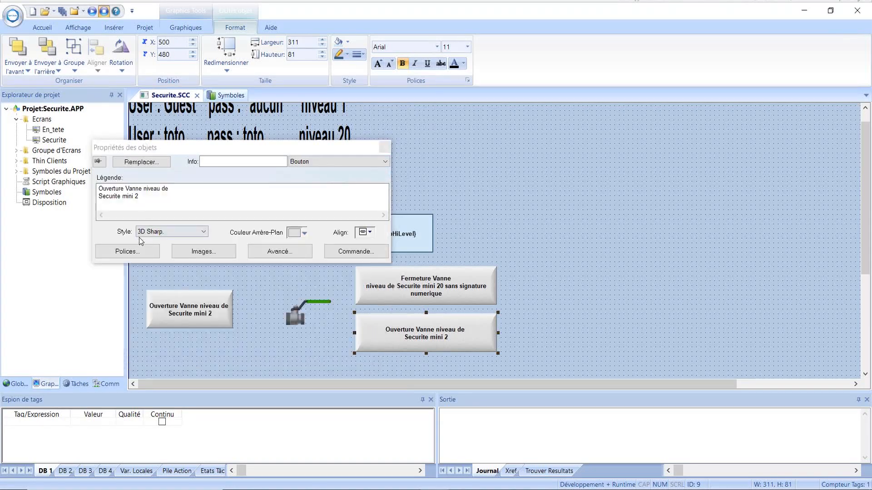
left_click_drag(99, 190, 144, 202)
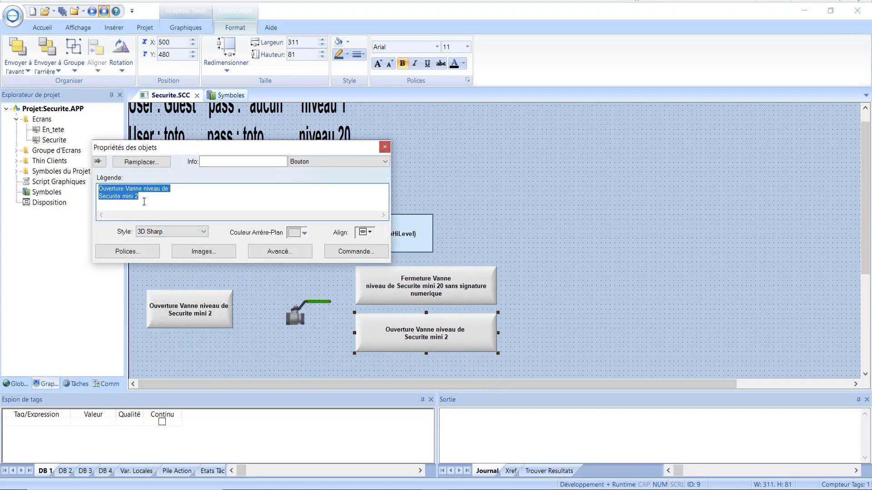
key("ctrl+v")
left_click_drag(183, 199, 173, 198)
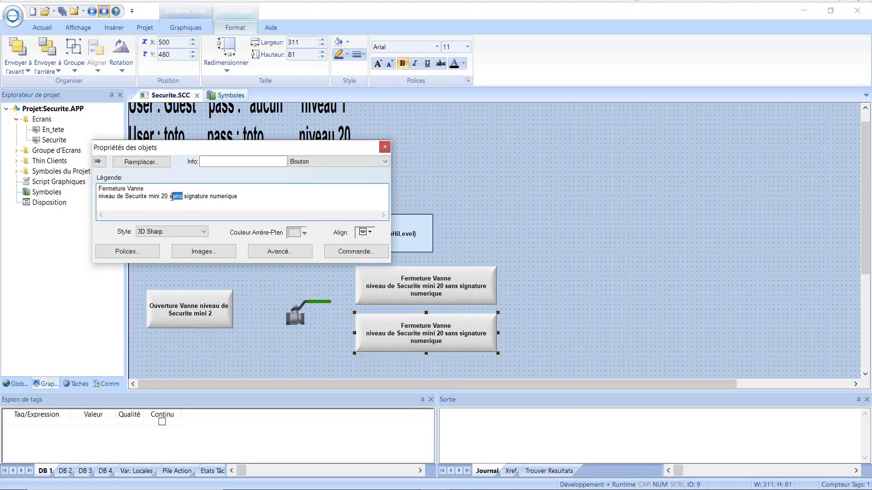
type("avec")
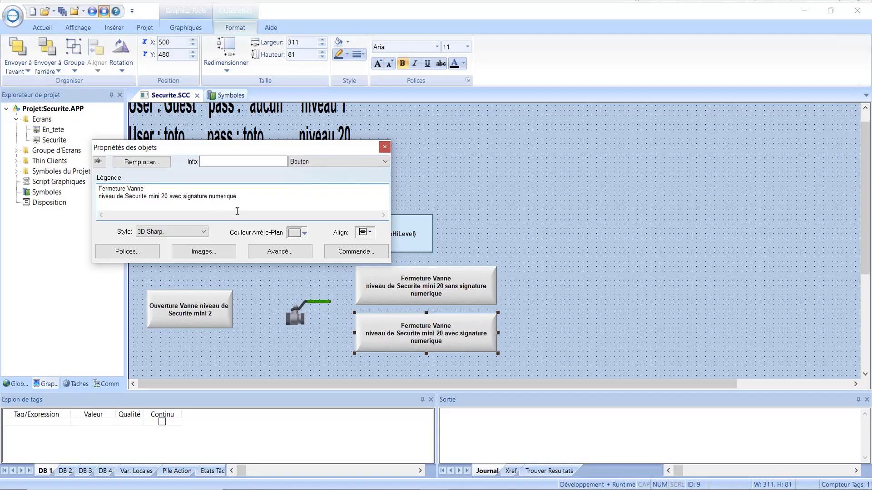
left_click(385, 148)
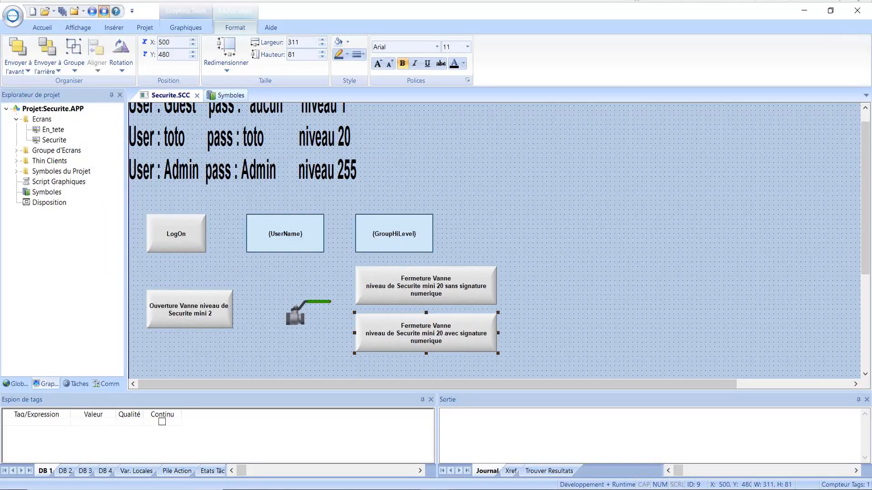
Close Securite.SCC saving changes with Oui, then close the Symboles library tab.
scroll(866, 205, "up", 1)
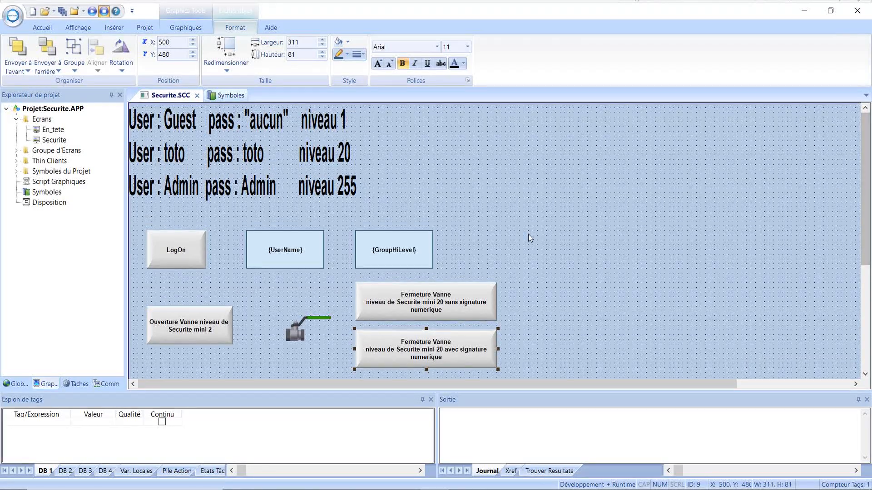
left_click(197, 96)
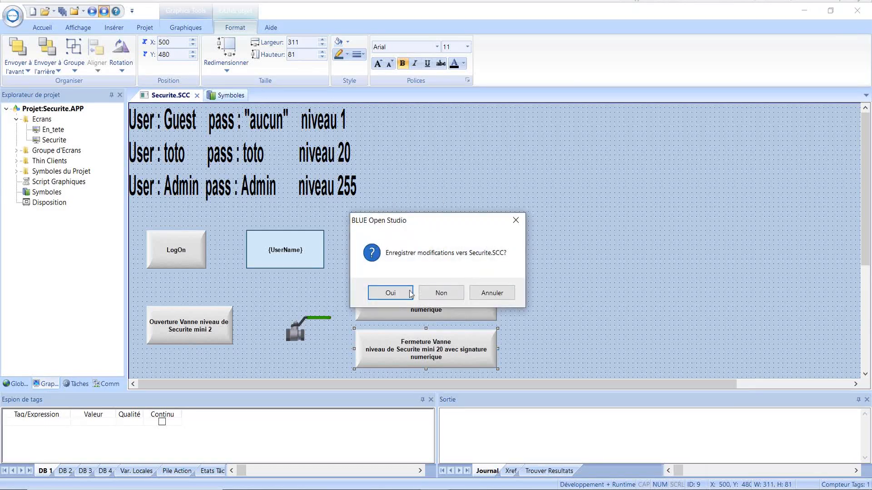
left_click(410, 293)
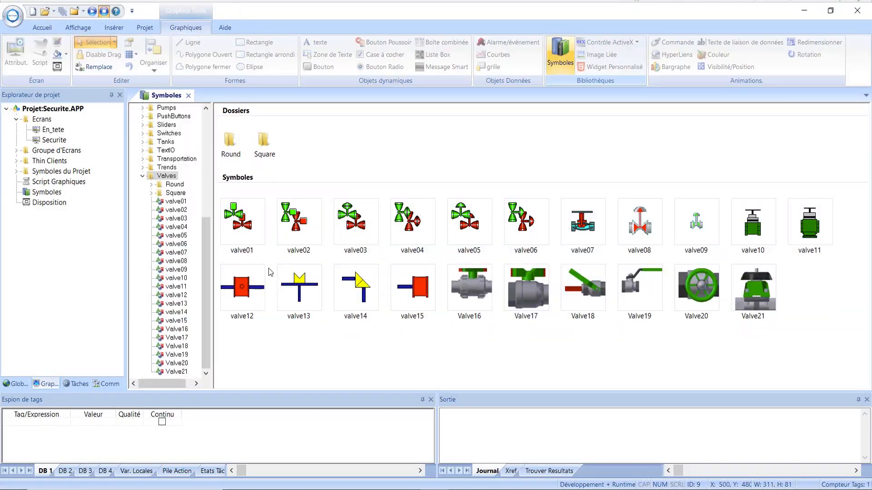
left_click(188, 95)
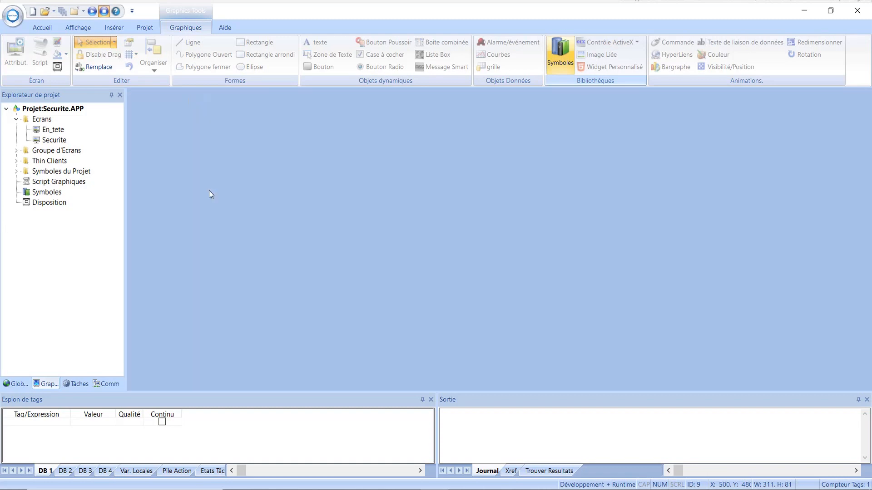
Run the project and log on as the Guest user, leaving valve buttons disabled at level 1.
left_click(92, 12)
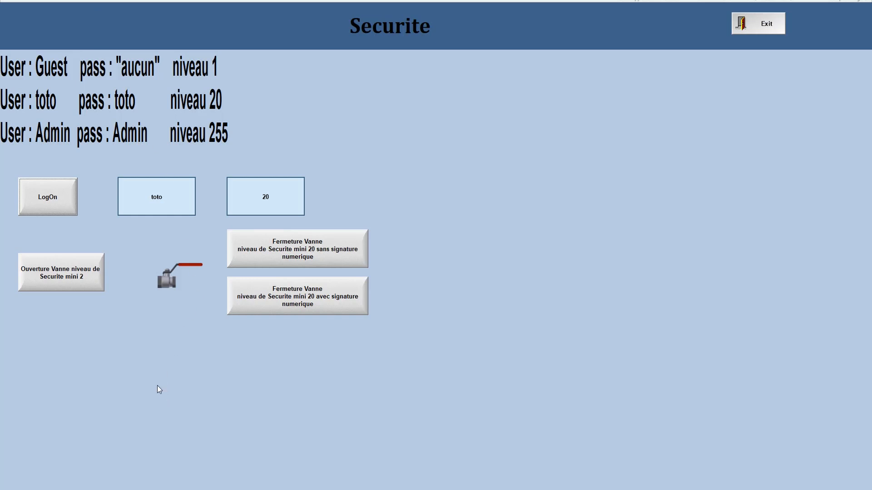
left_click(47, 202)
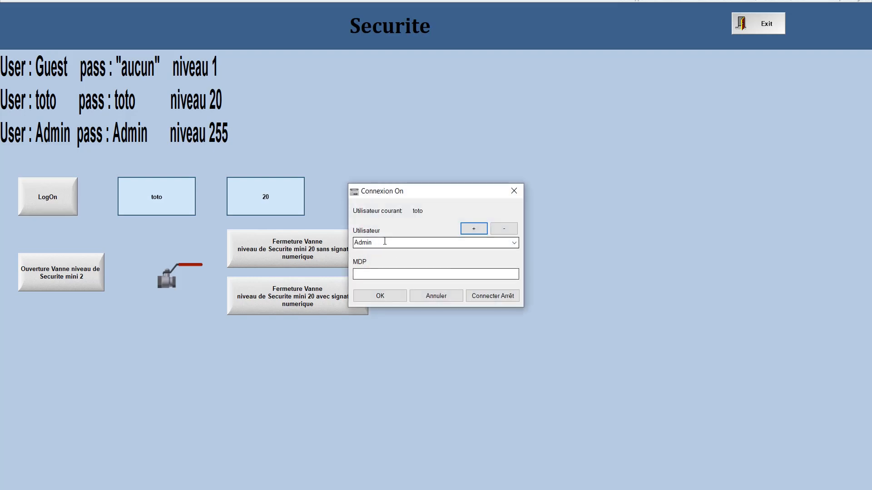
left_click_drag(373, 243, 355, 243)
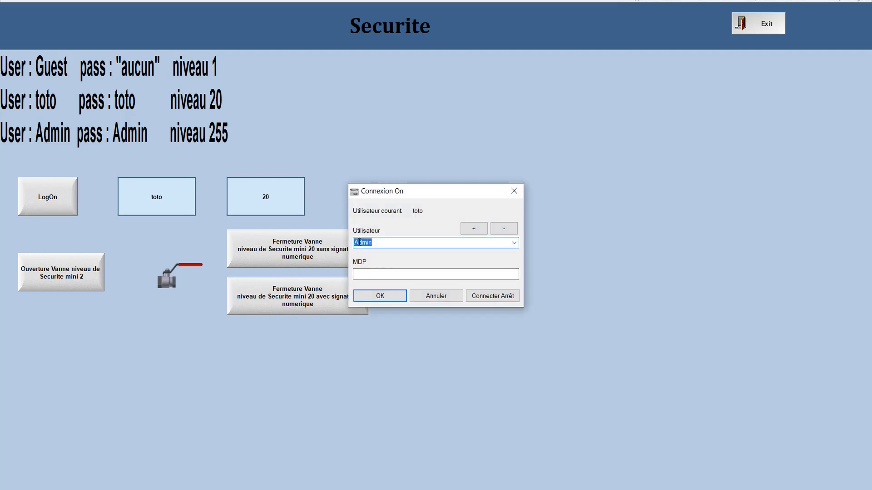
left_click(514, 243)
left_click(384, 260)
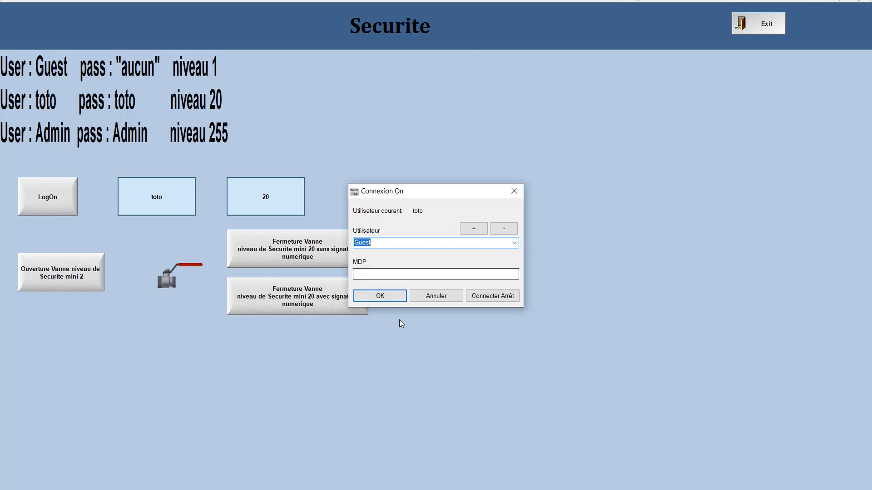
left_click(381, 295)
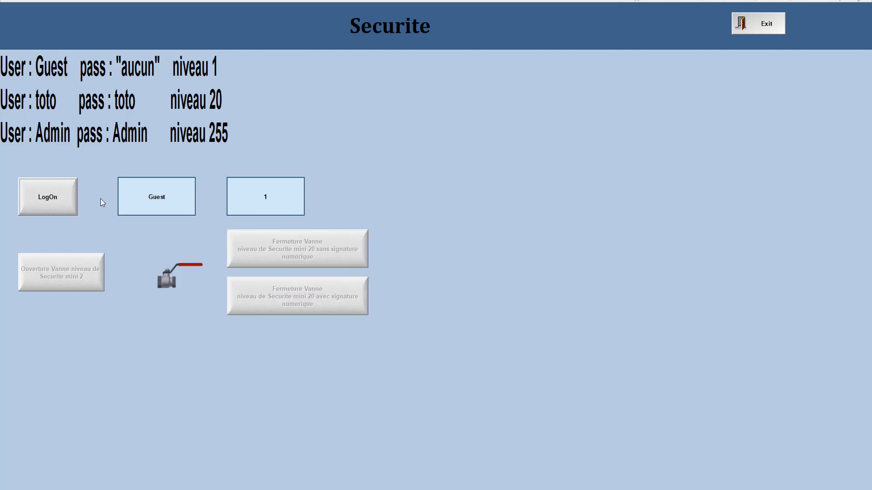
Log on as the level-20 user with that user's password.
left_click(50, 203)
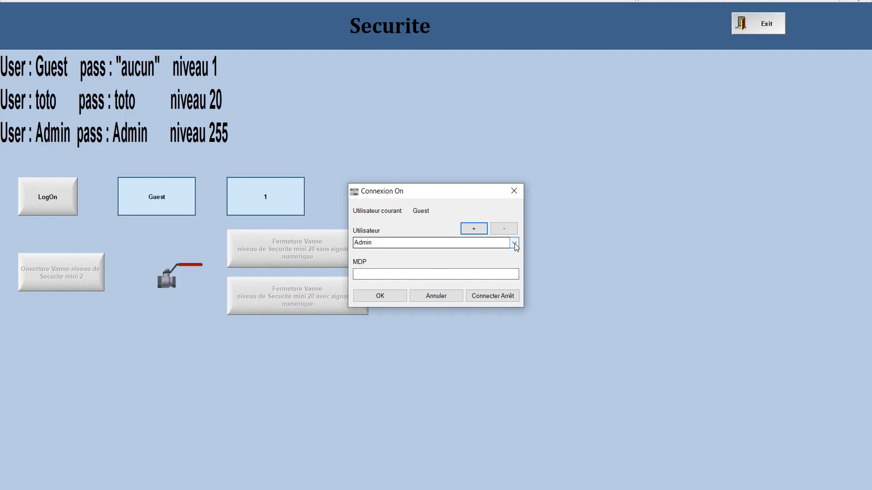
left_click(514, 244)
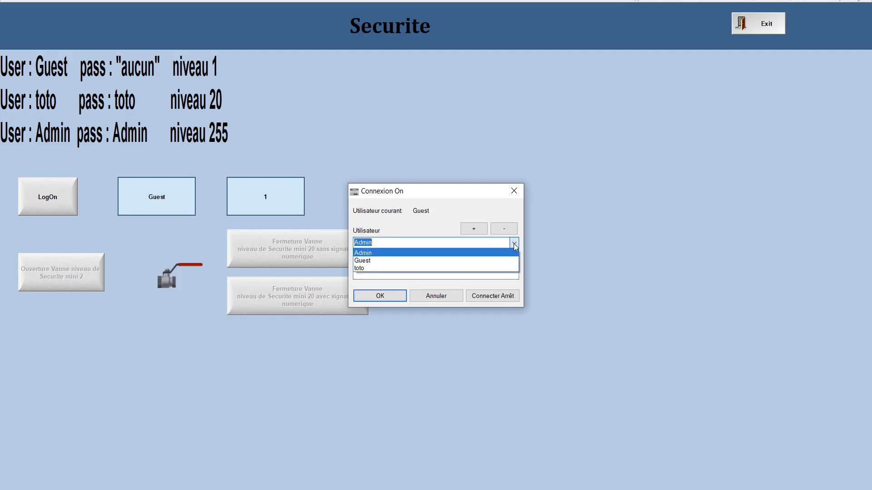
left_click(364, 268)
left_click(366, 275)
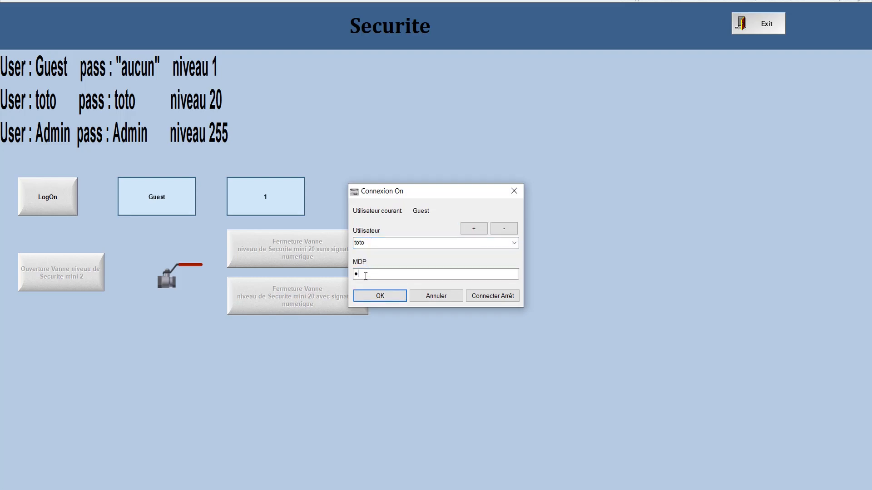
left_click(380, 297)
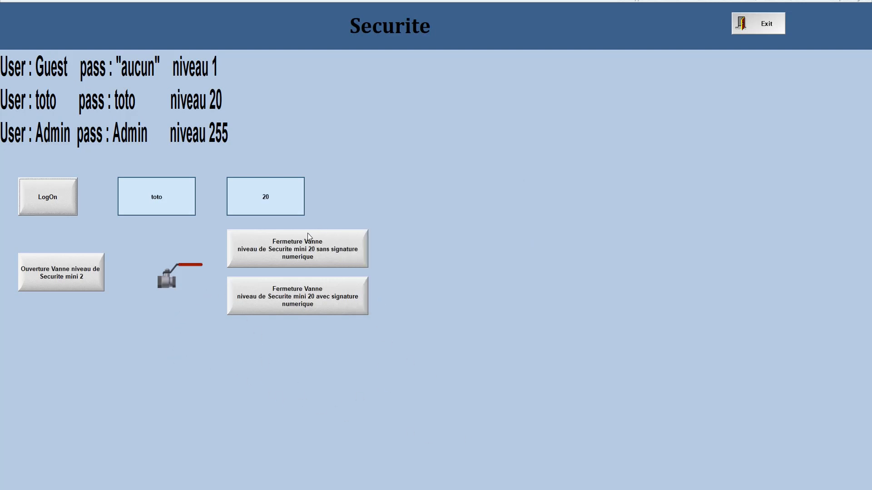
Open the valve, close it without signature, reopen it, then close it with an electronic signature.
left_click(50, 278)
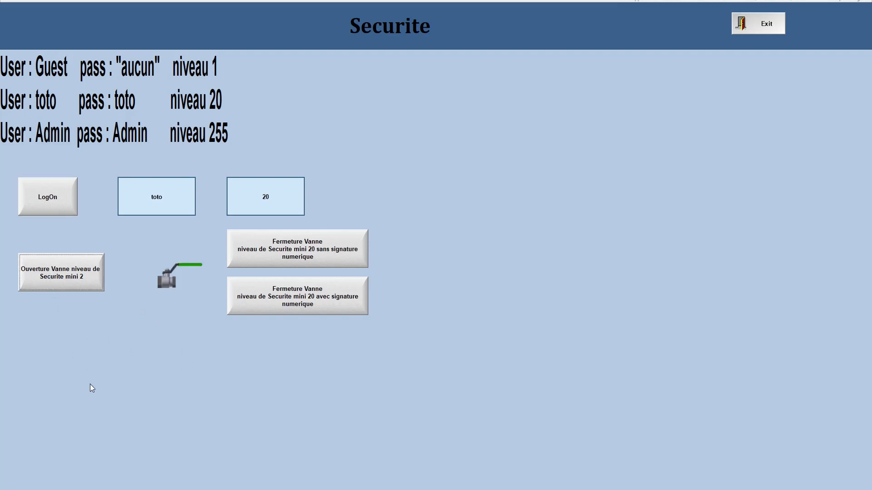
left_click(300, 254)
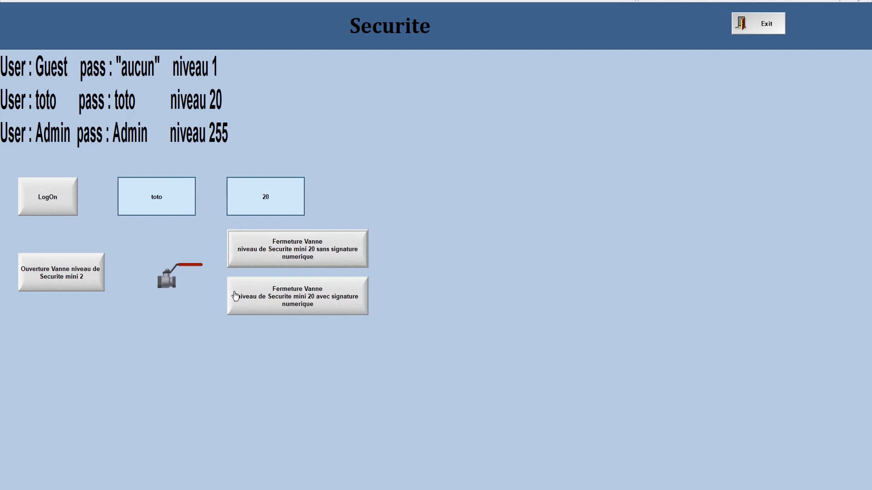
left_click(84, 276)
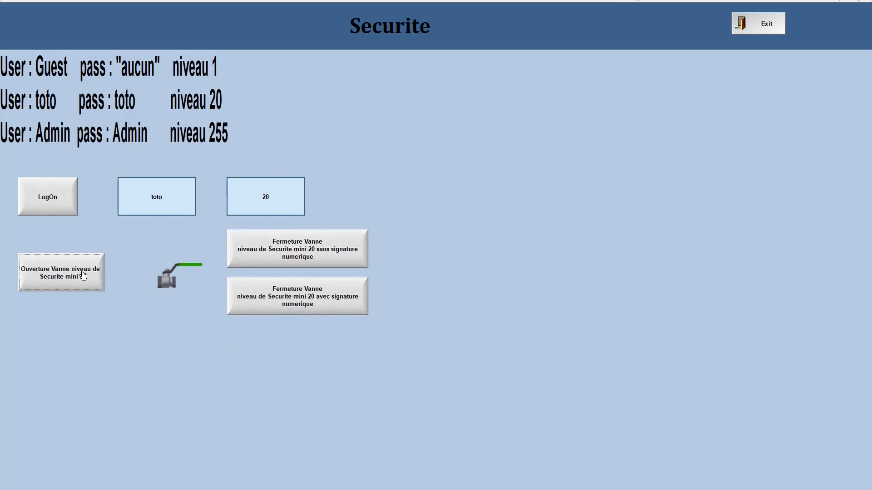
left_click(306, 298)
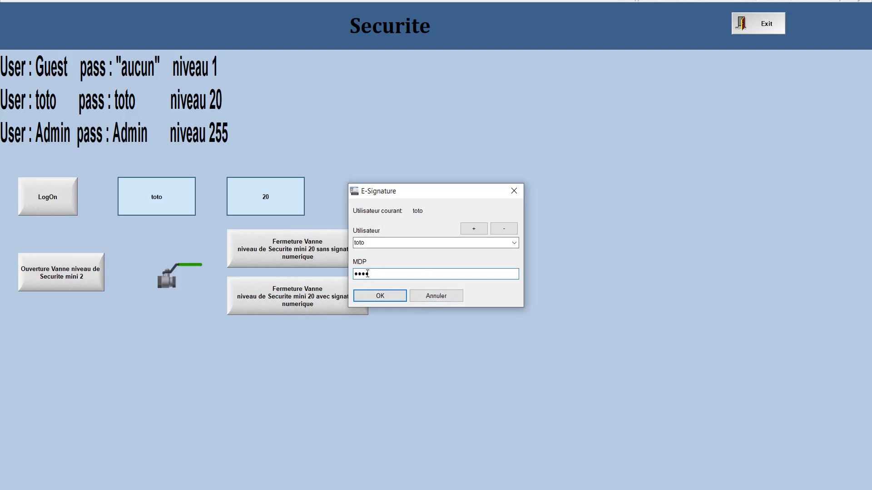
left_click(382, 296)
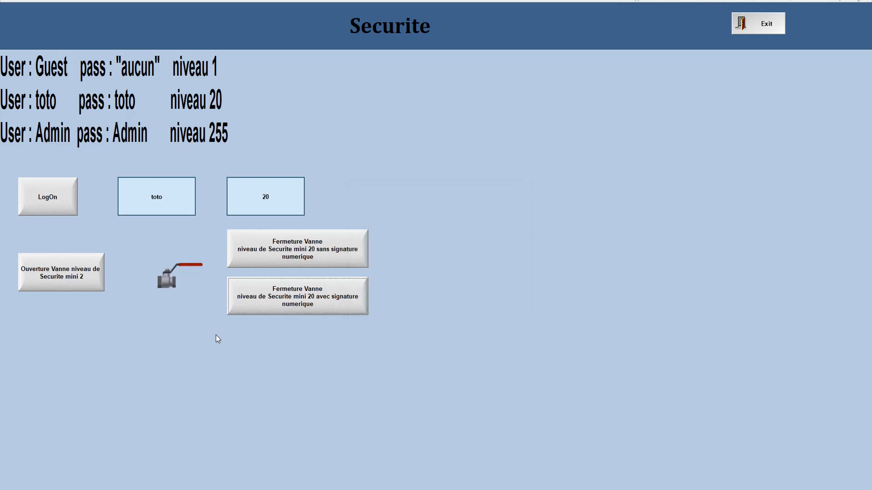
left_click(308, 366)
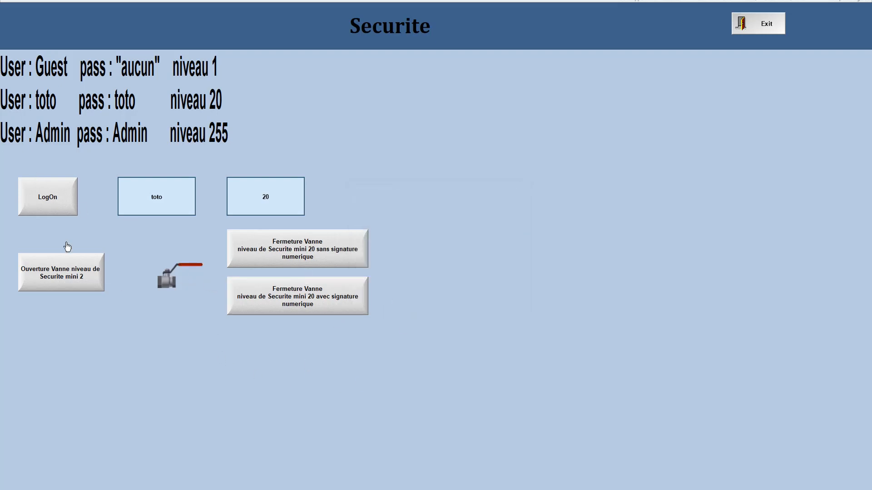
Log on as Admin at level 255 by entering the account password.
left_click(46, 201)
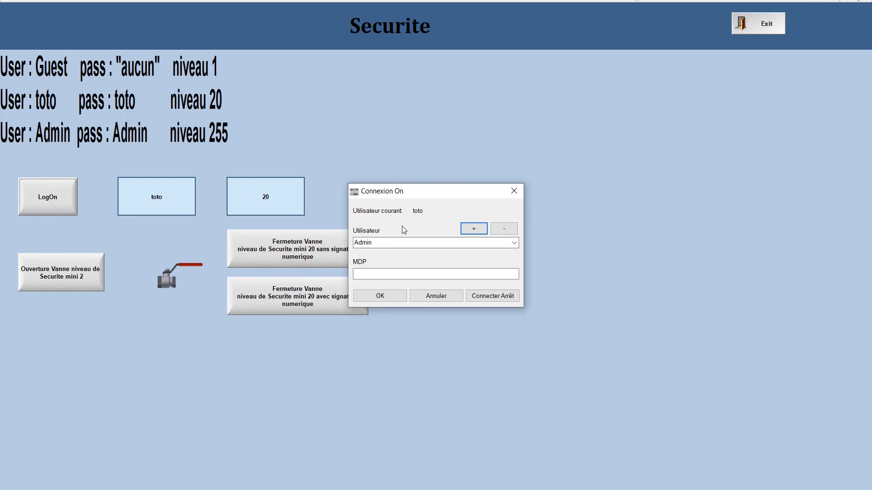
left_click(364, 273)
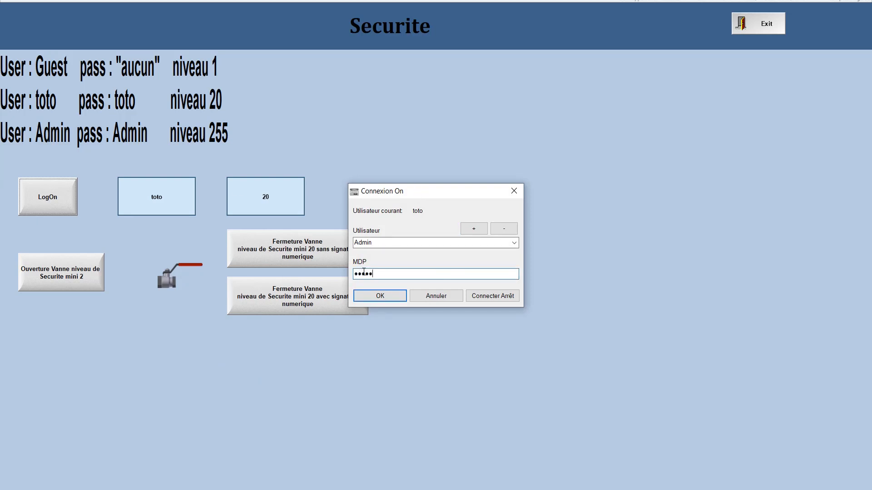
type("Admin")
left_click(380, 295)
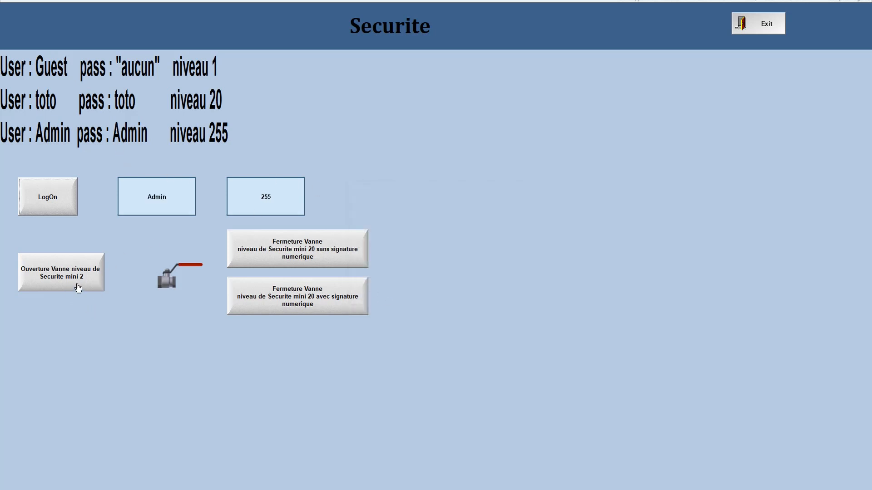
Open and close the valve as Admin, then exit the runtime application confirming with Oui.
left_click(62, 275)
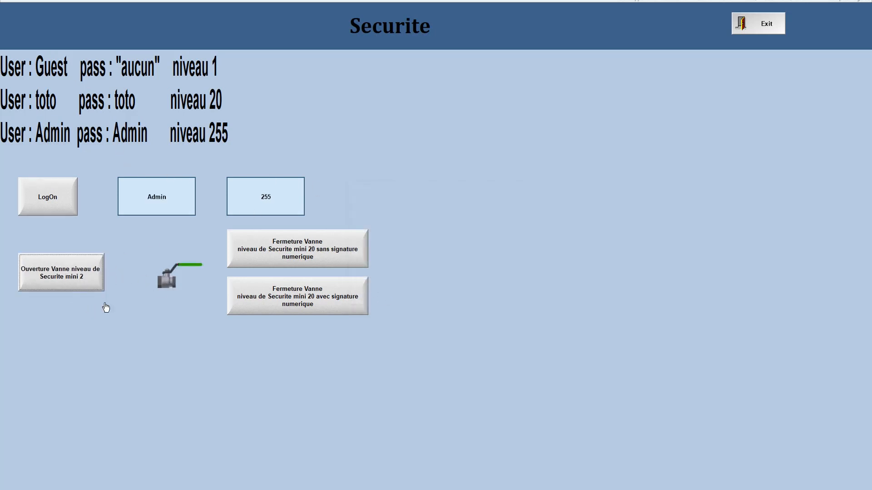
left_click(295, 256)
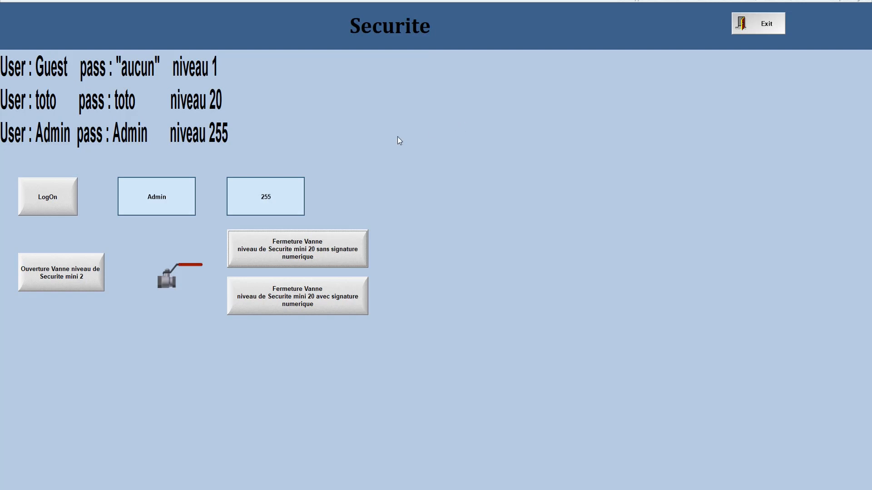
left_click(757, 28)
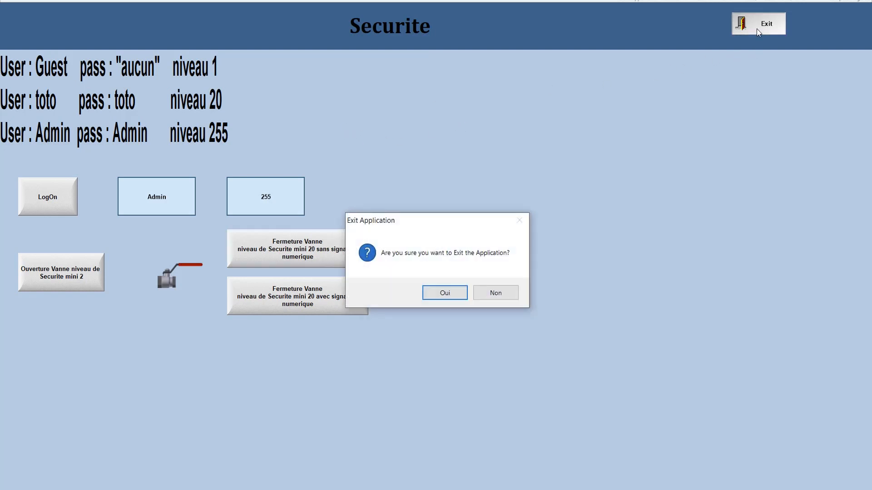
left_click(451, 294)
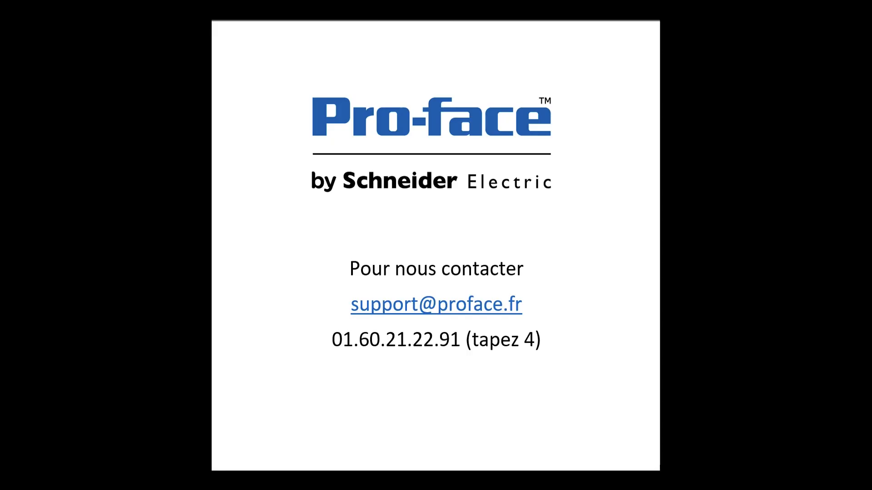